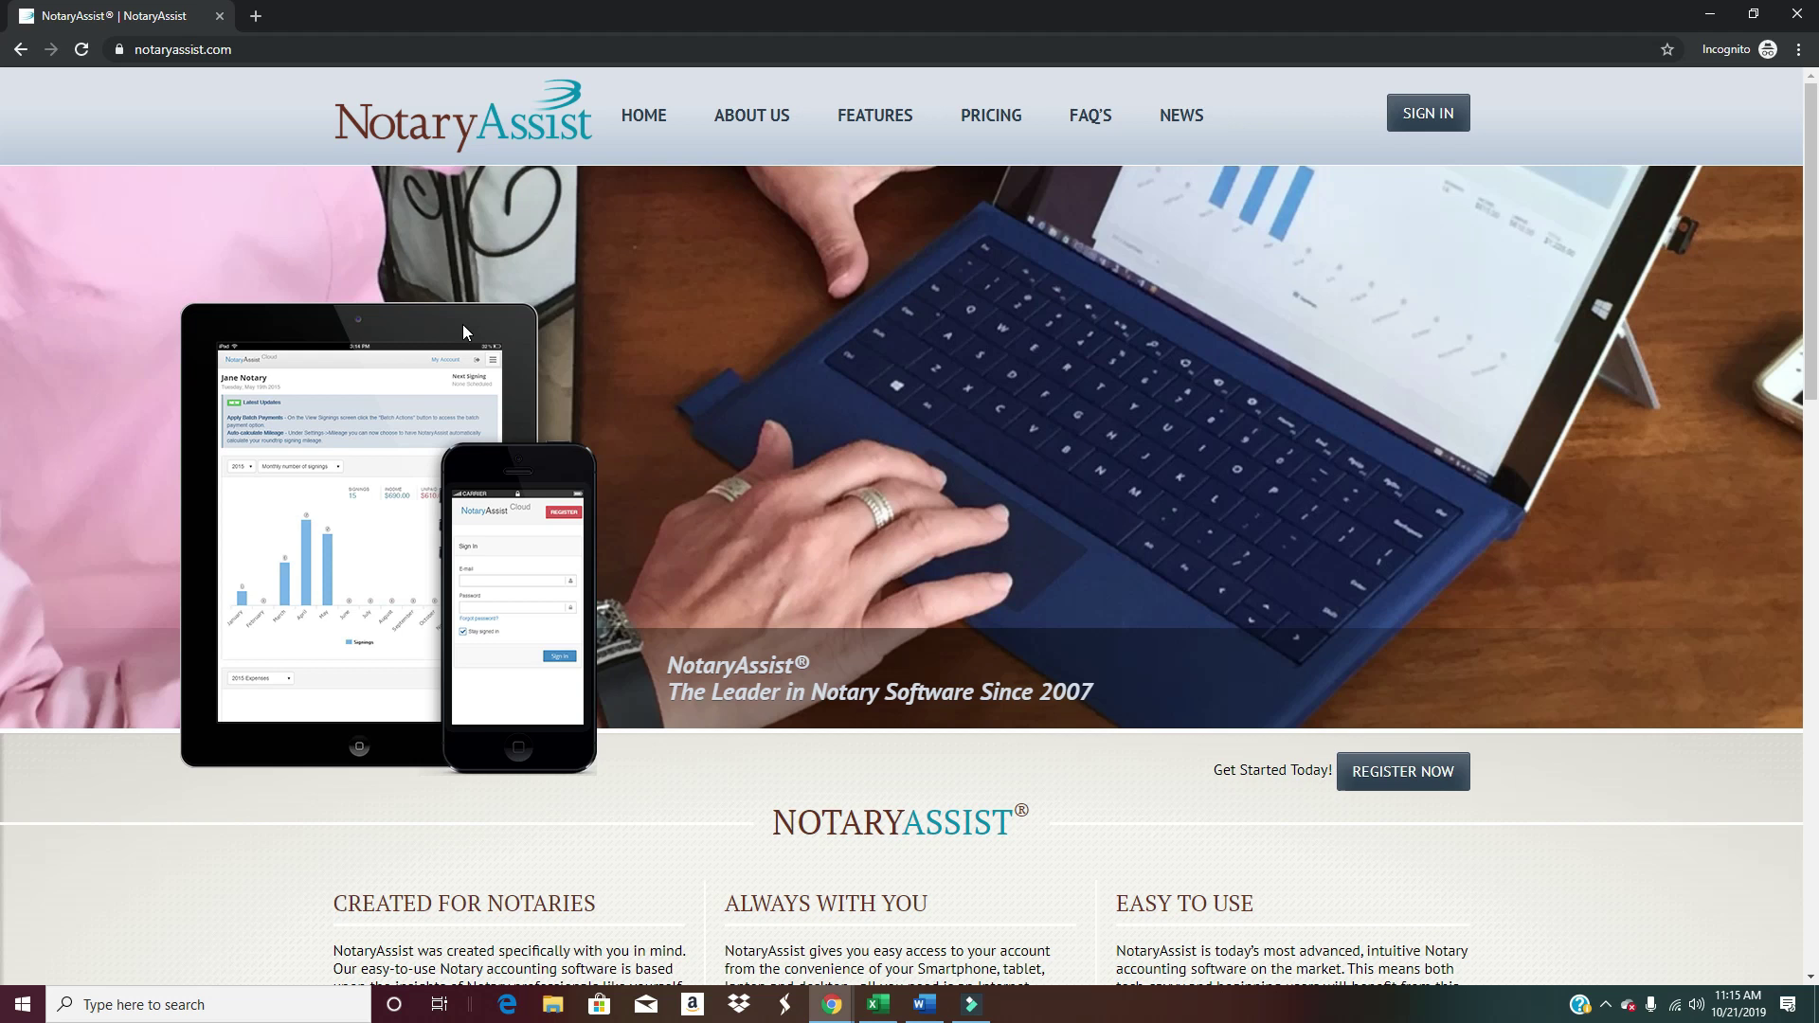
# Open the free registration page from the homepage and start at its Email address field.
pyautogui.scroll(-3, 894, 415)
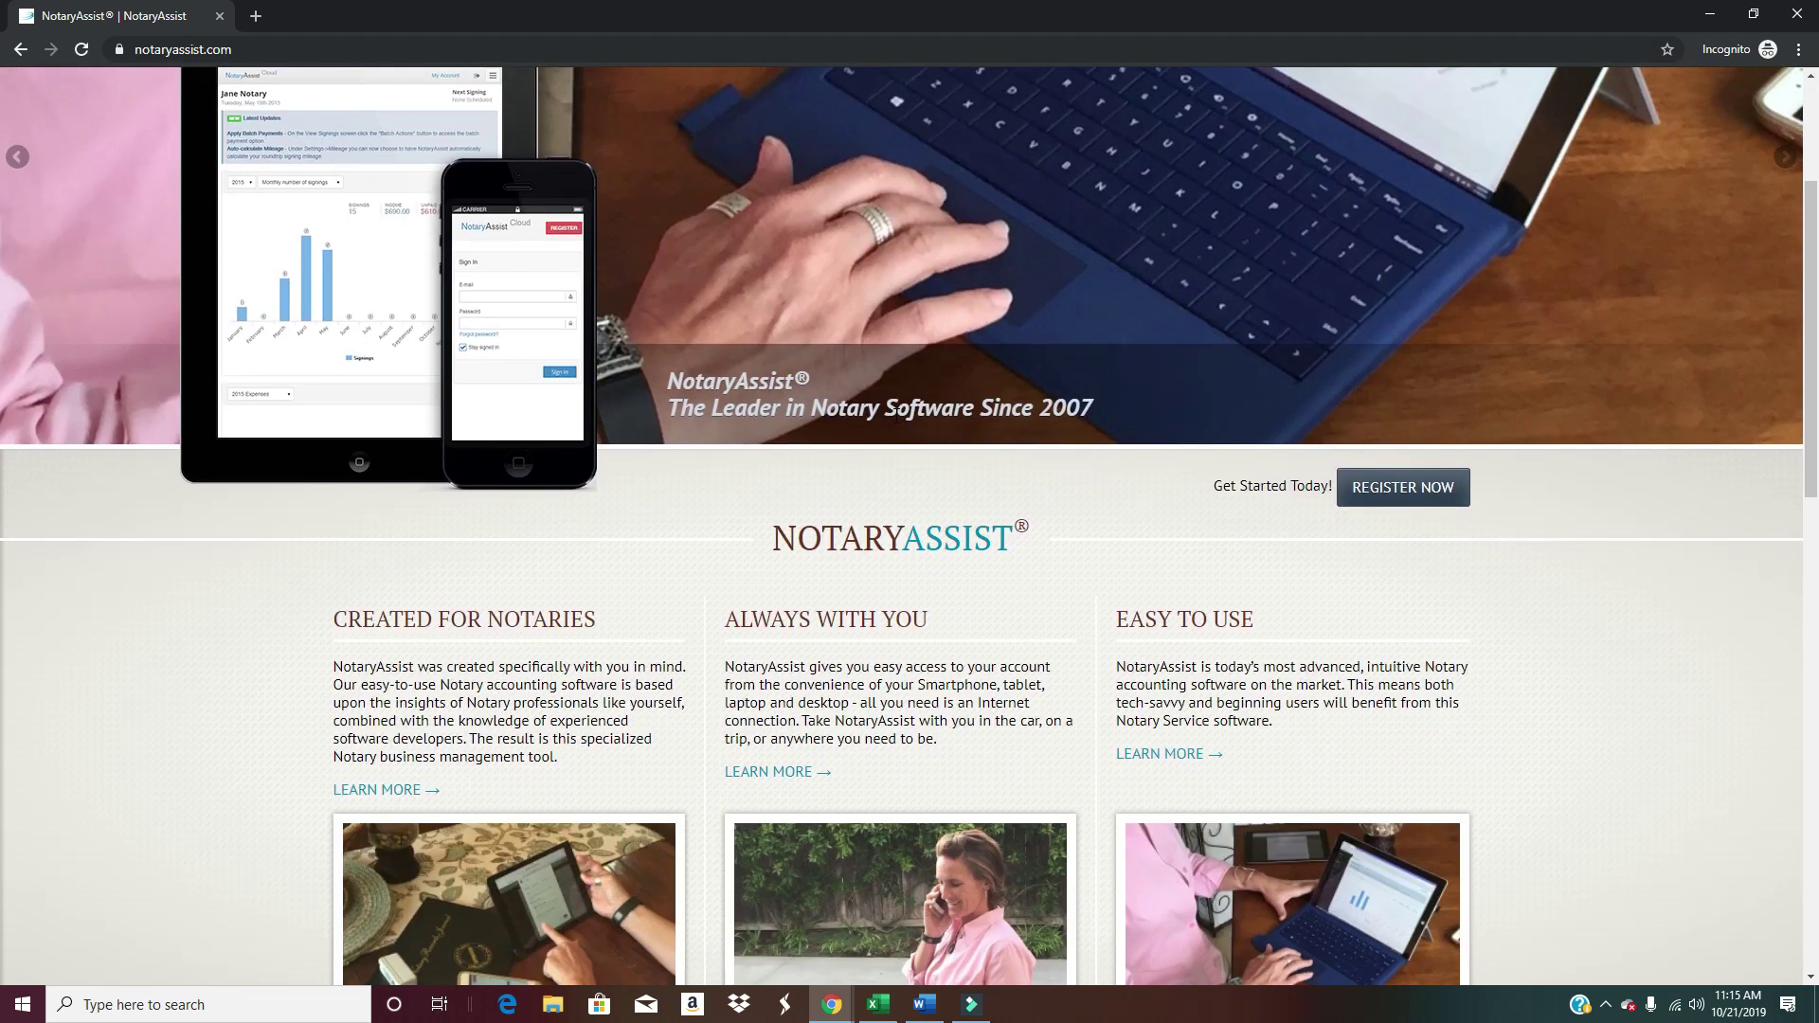
pyautogui.scroll(-10, 898, 421)
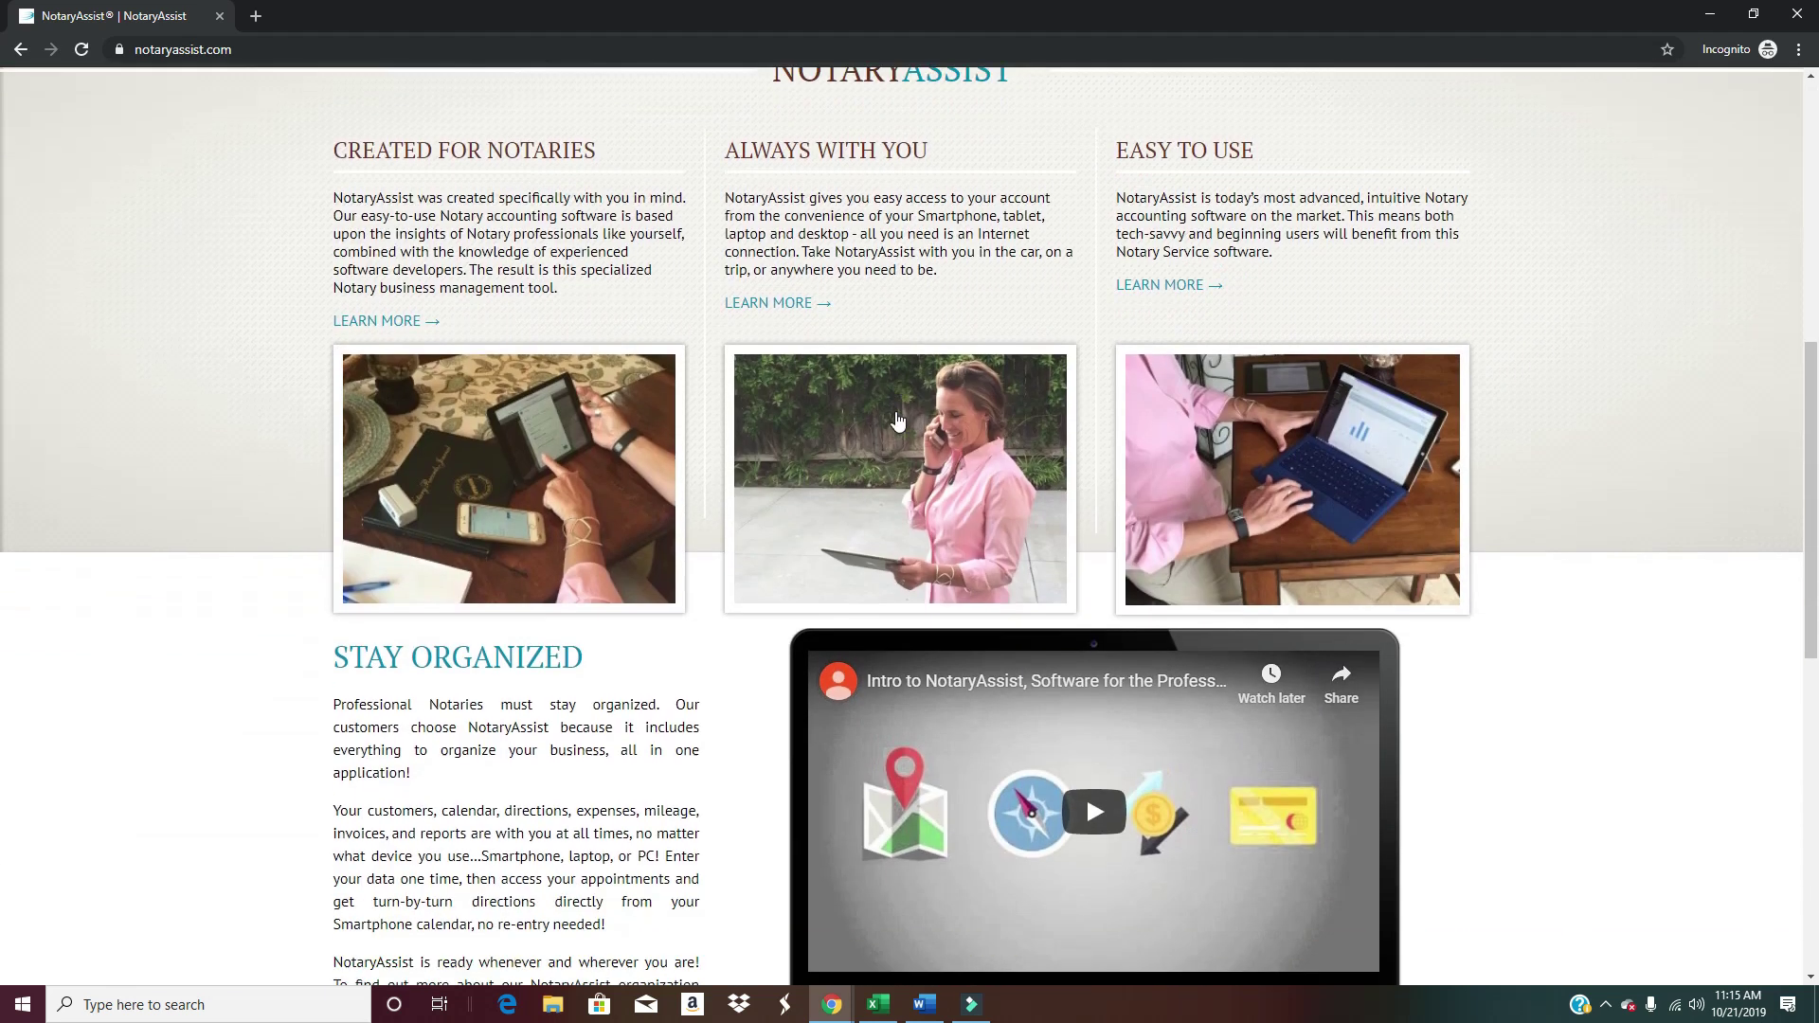
pyautogui.scroll(-3, 898, 421)
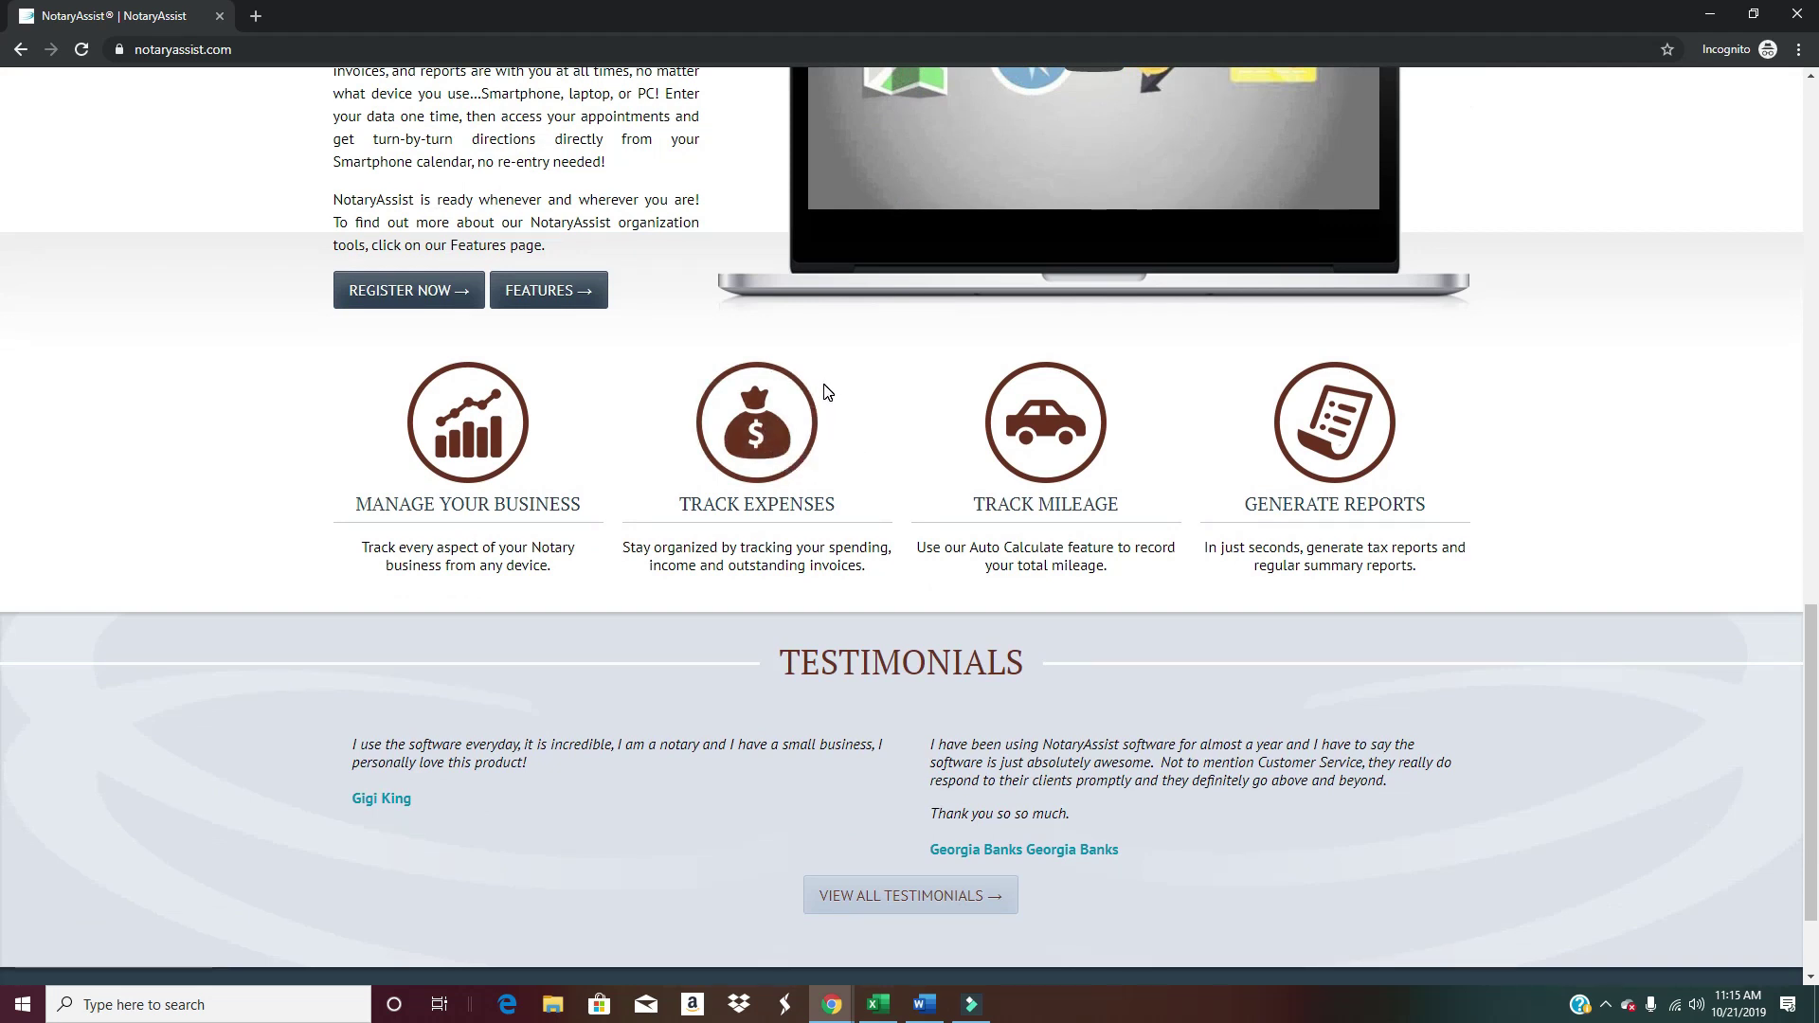
pyautogui.scroll(8, 1629, 431)
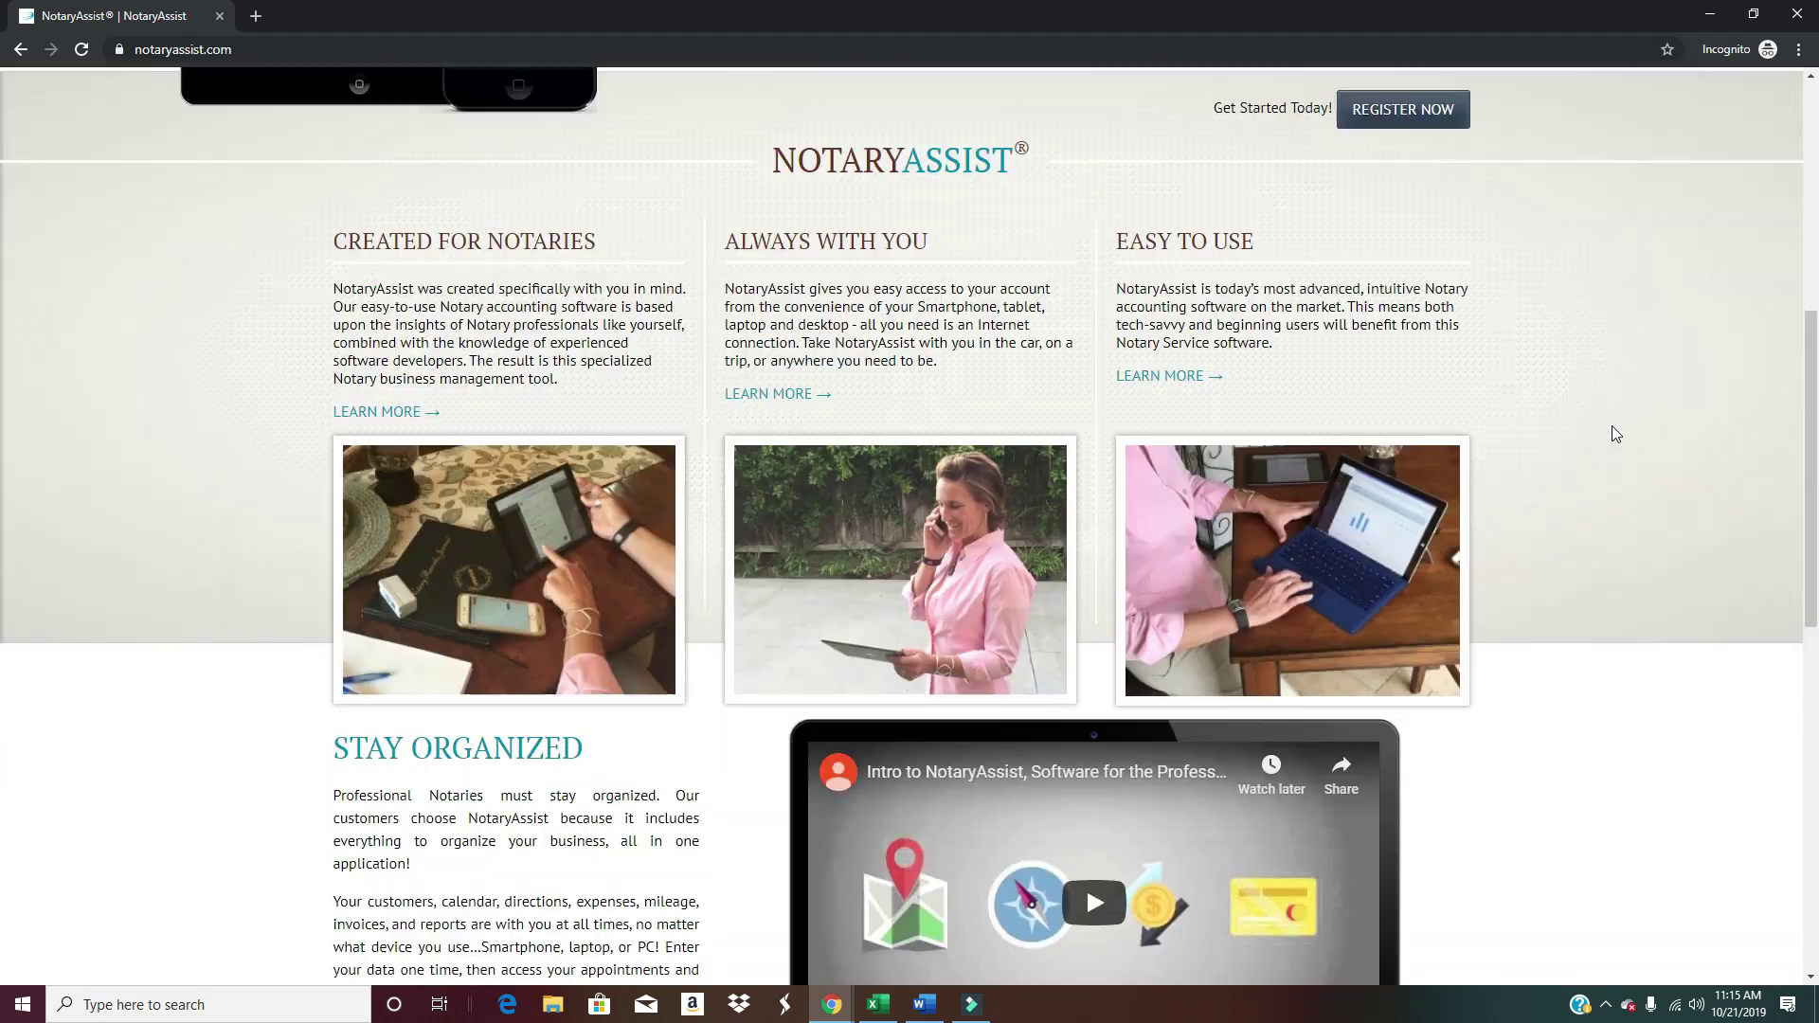
pyautogui.scroll(7, 1611, 424)
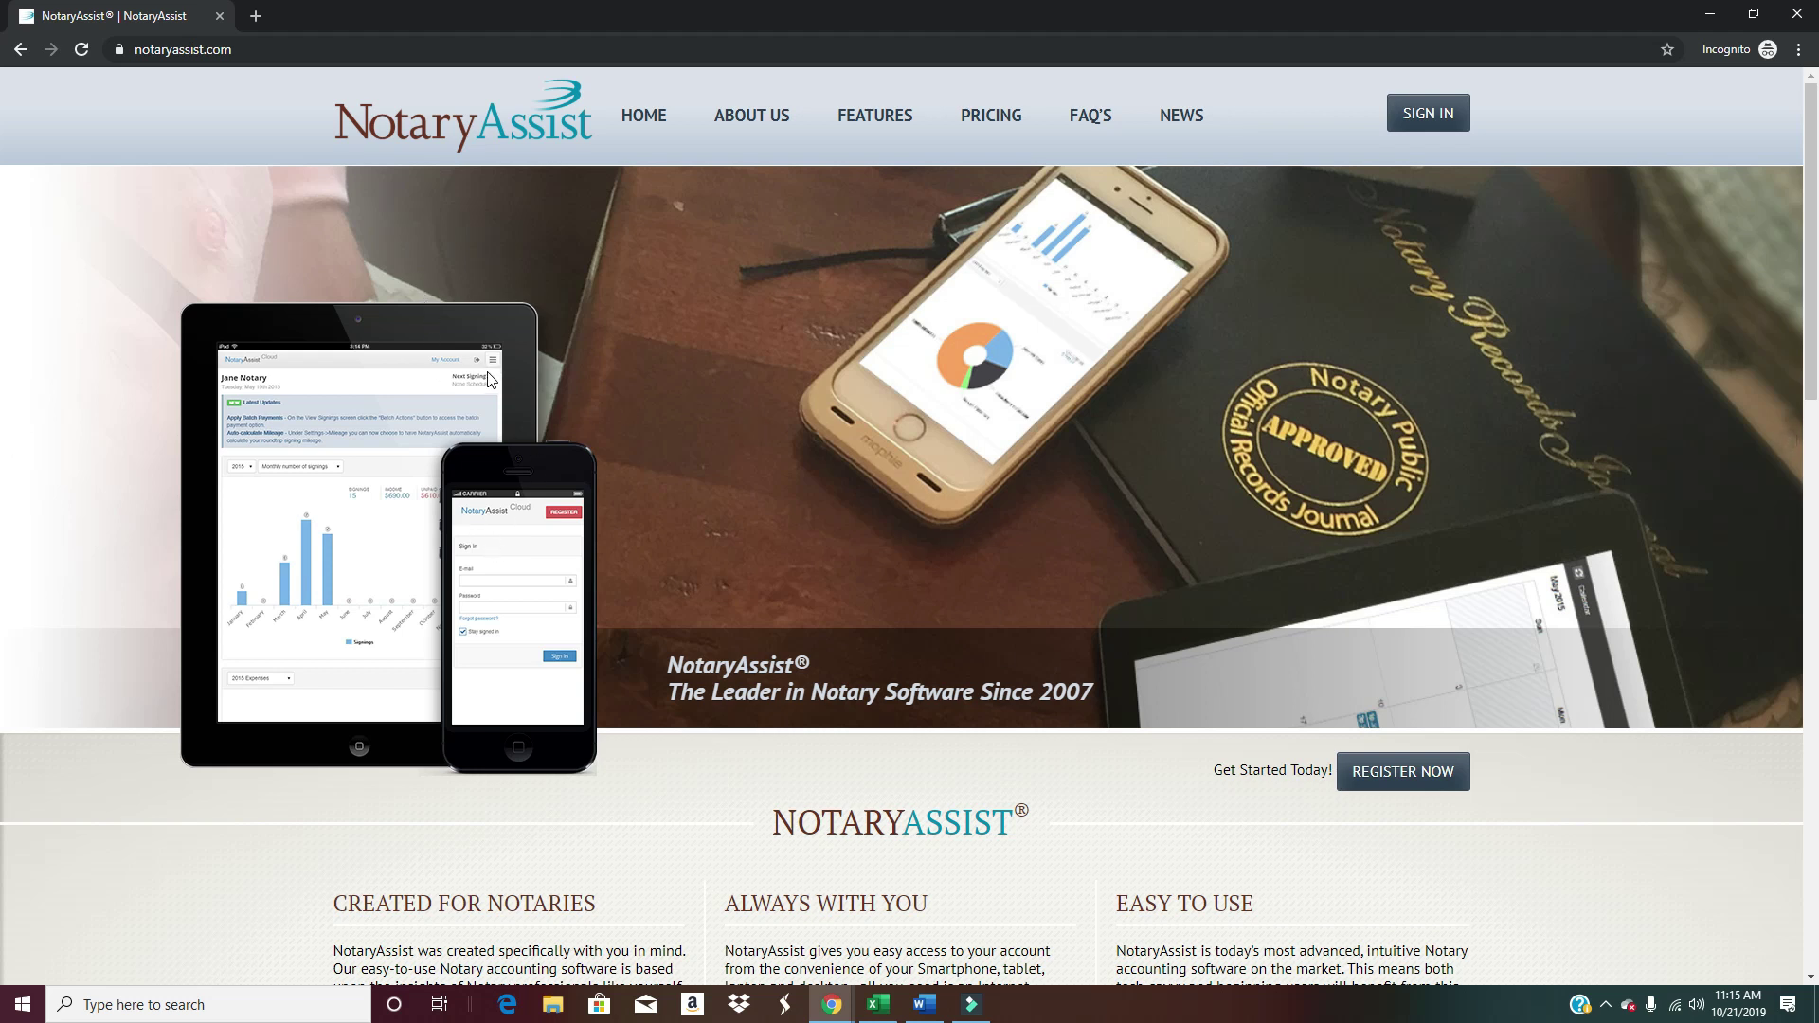
pyautogui.click(1428, 789)
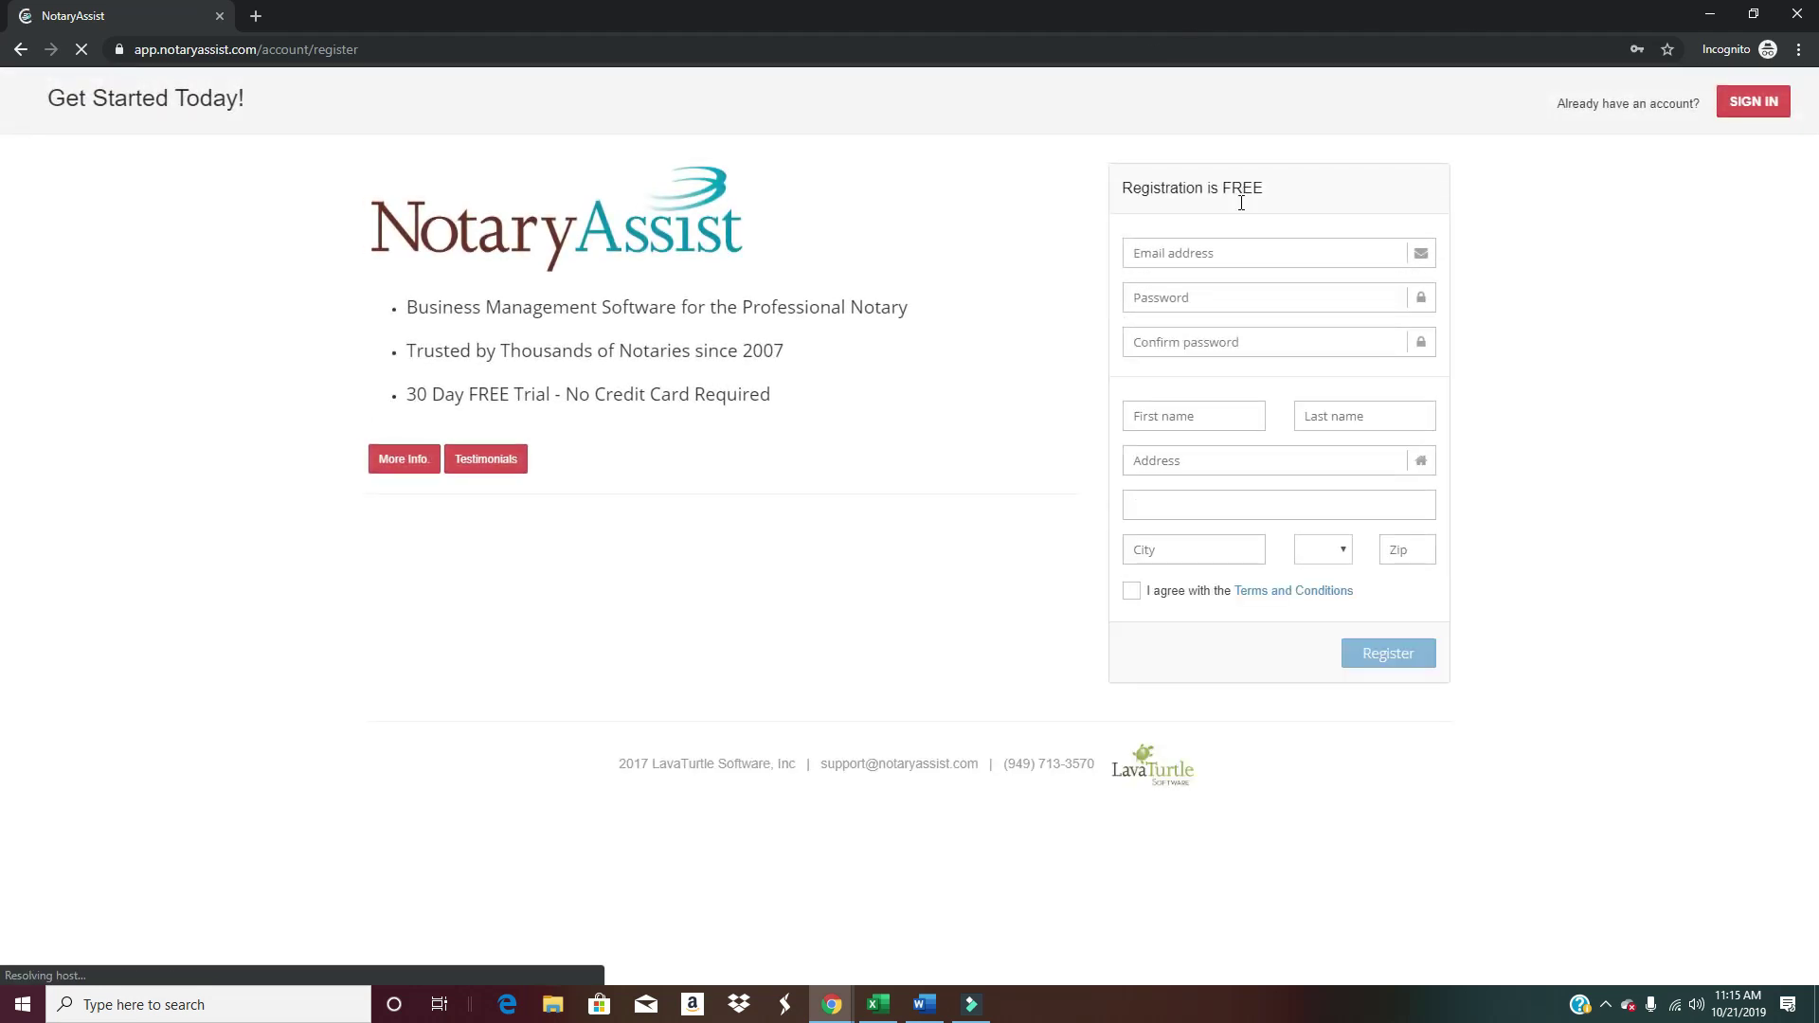
pyautogui.click(1190, 254)
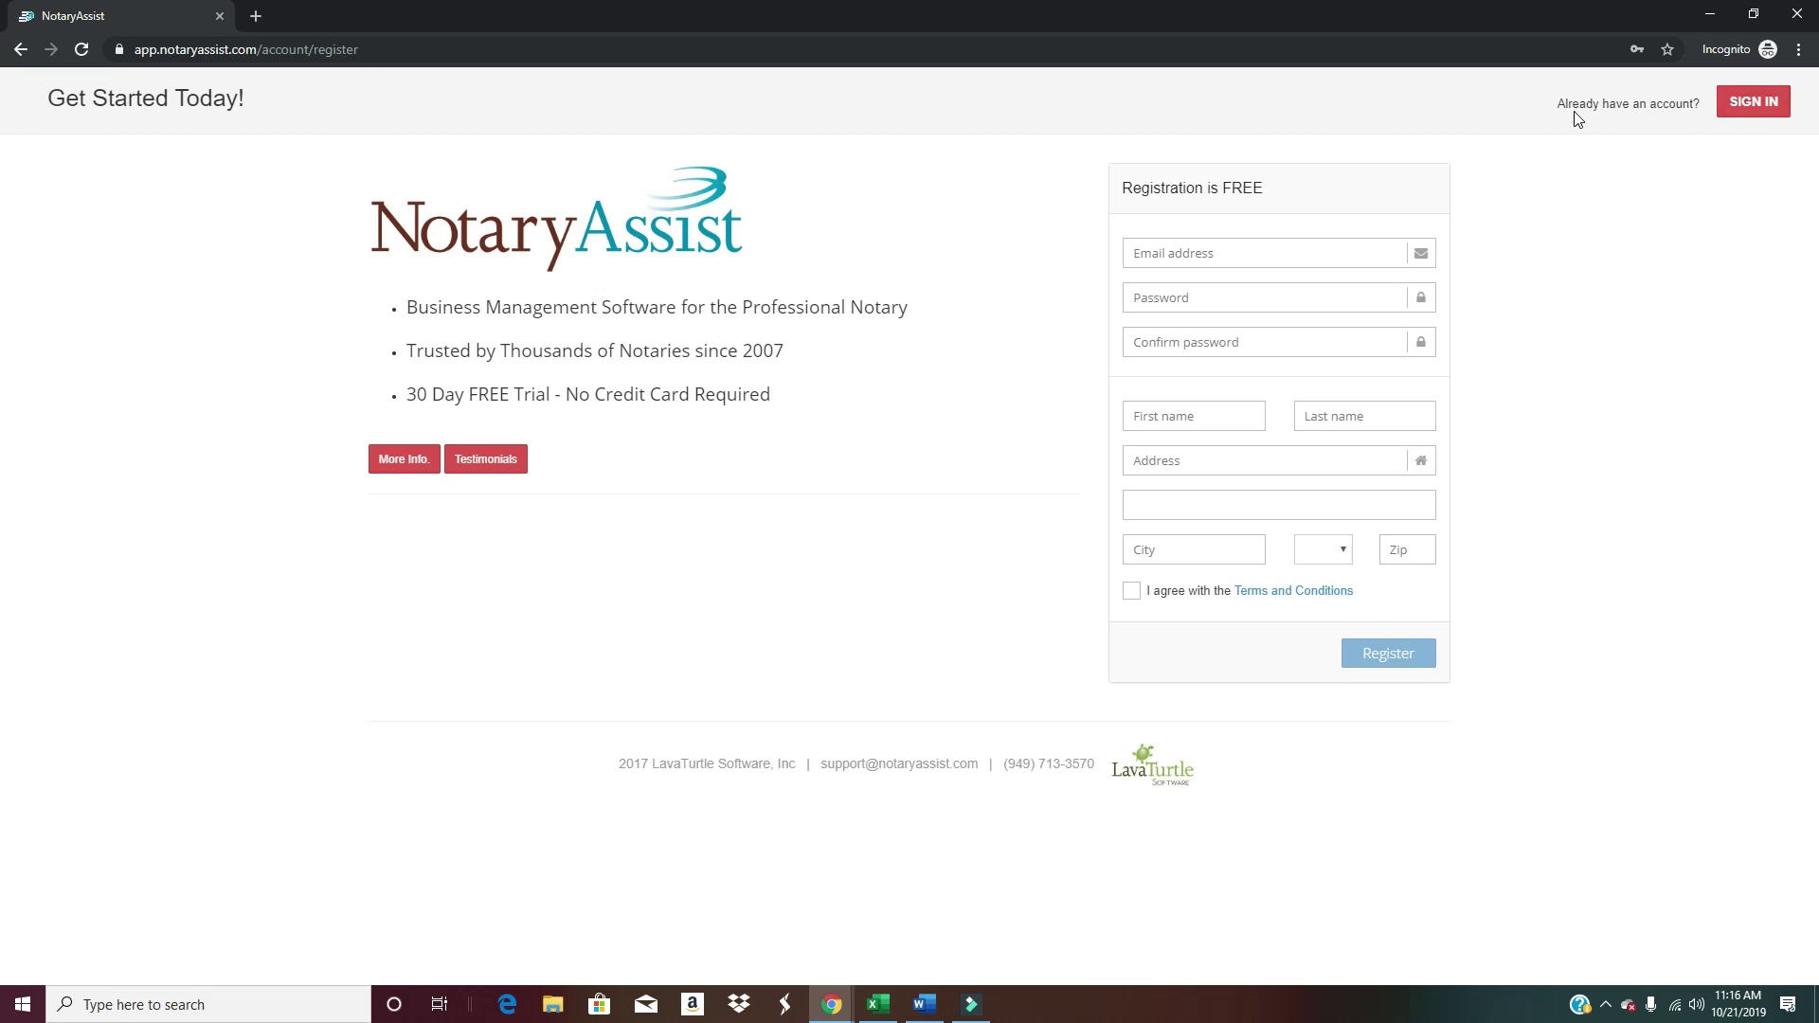
# Sign in and view the dashboard's monthly signings chart and 2019 expenses pie chart.
pyautogui.click(1754, 104)
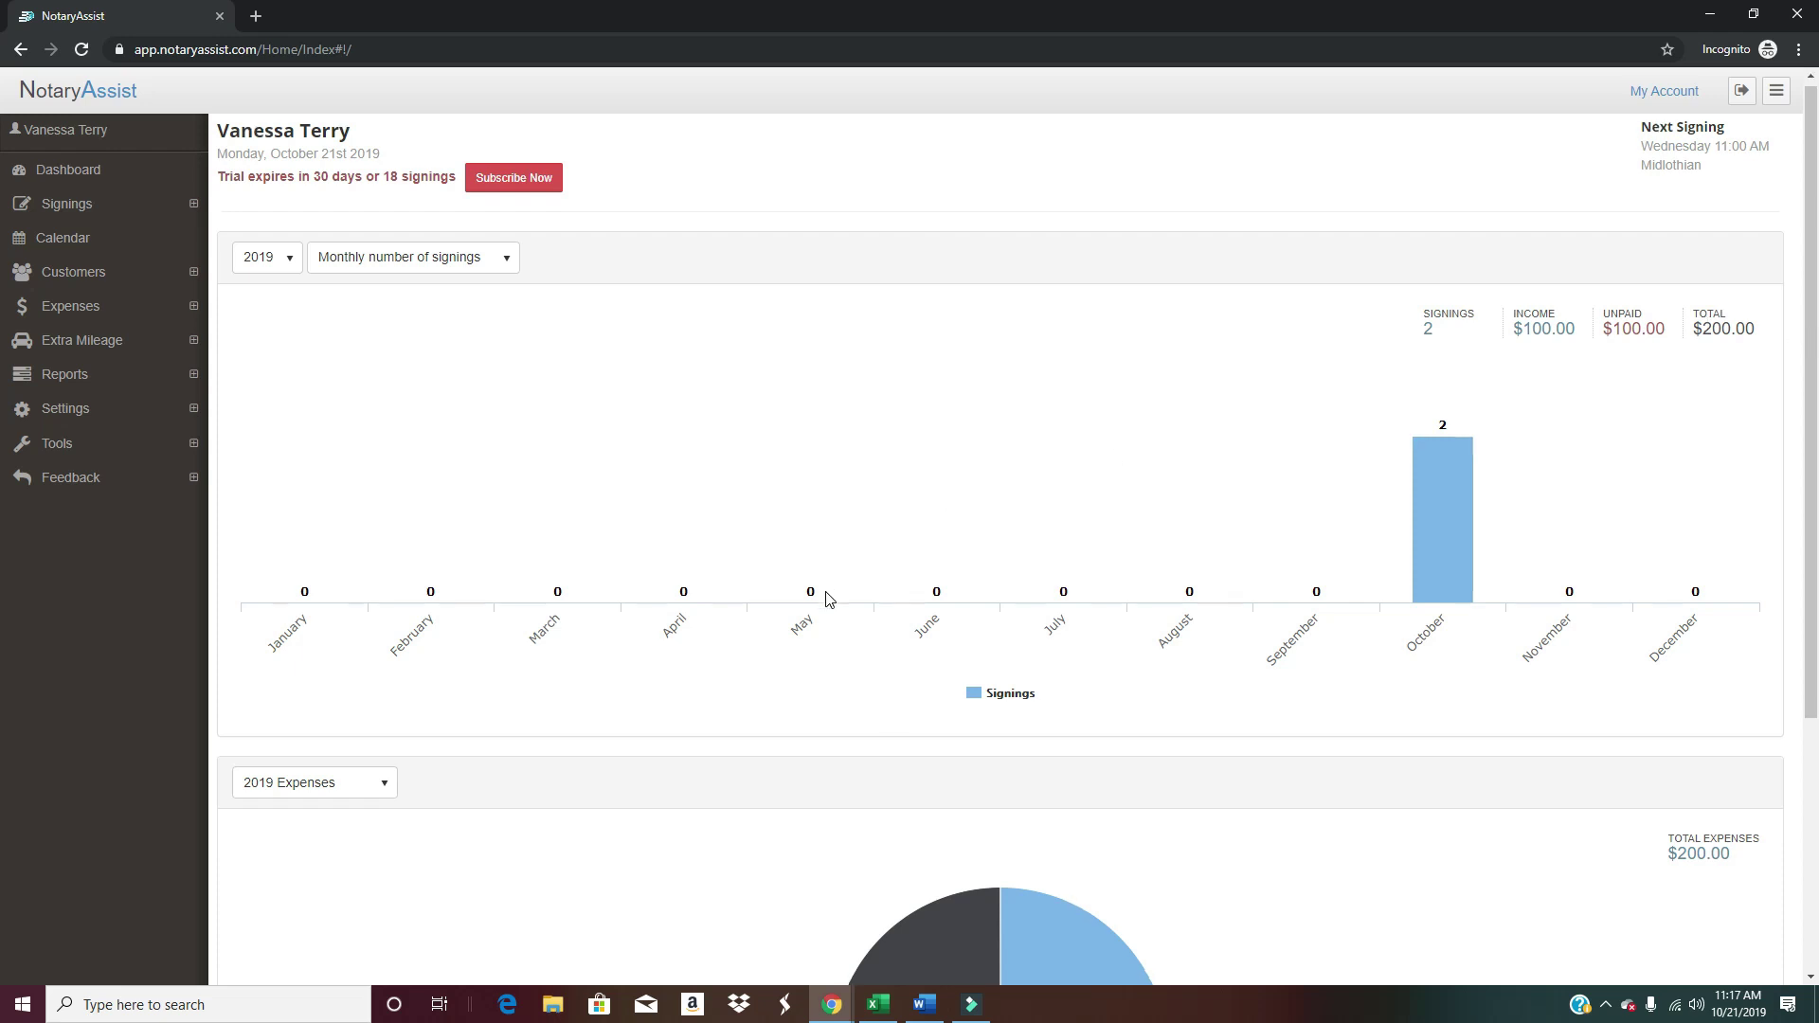
pyautogui.scroll(-4, 824, 597)
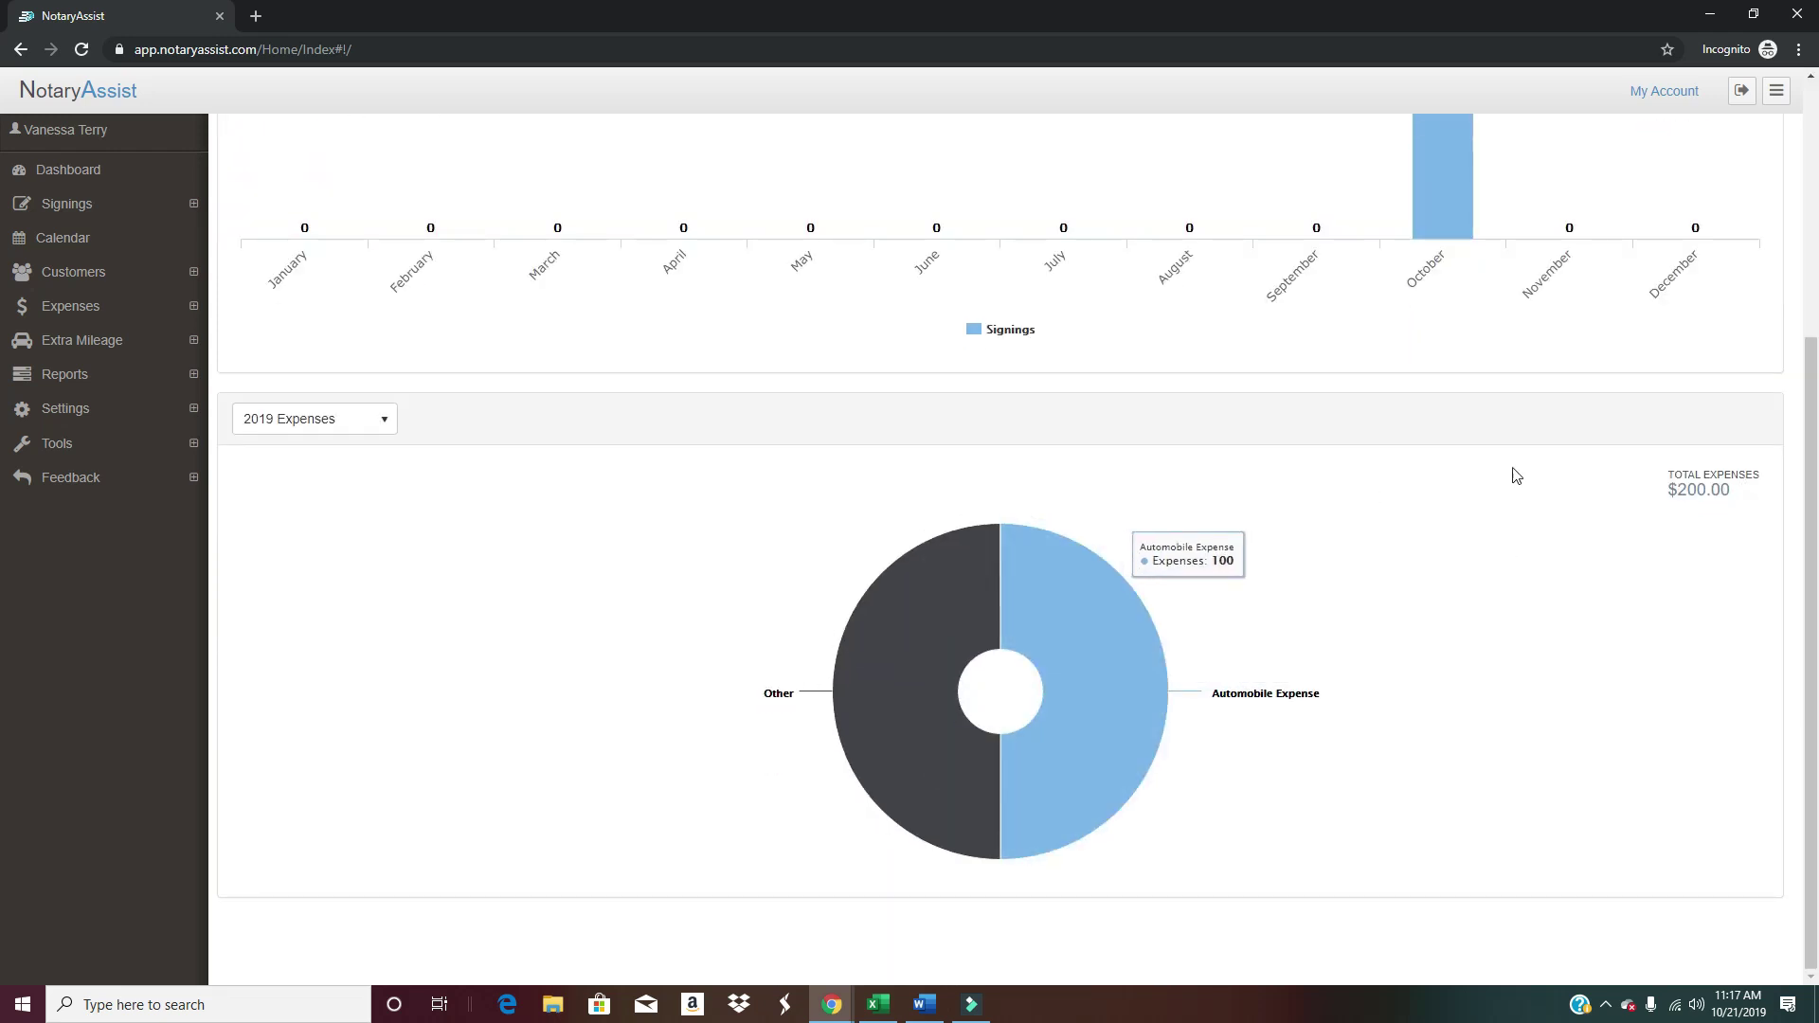
pyautogui.scroll(4, 568, 502)
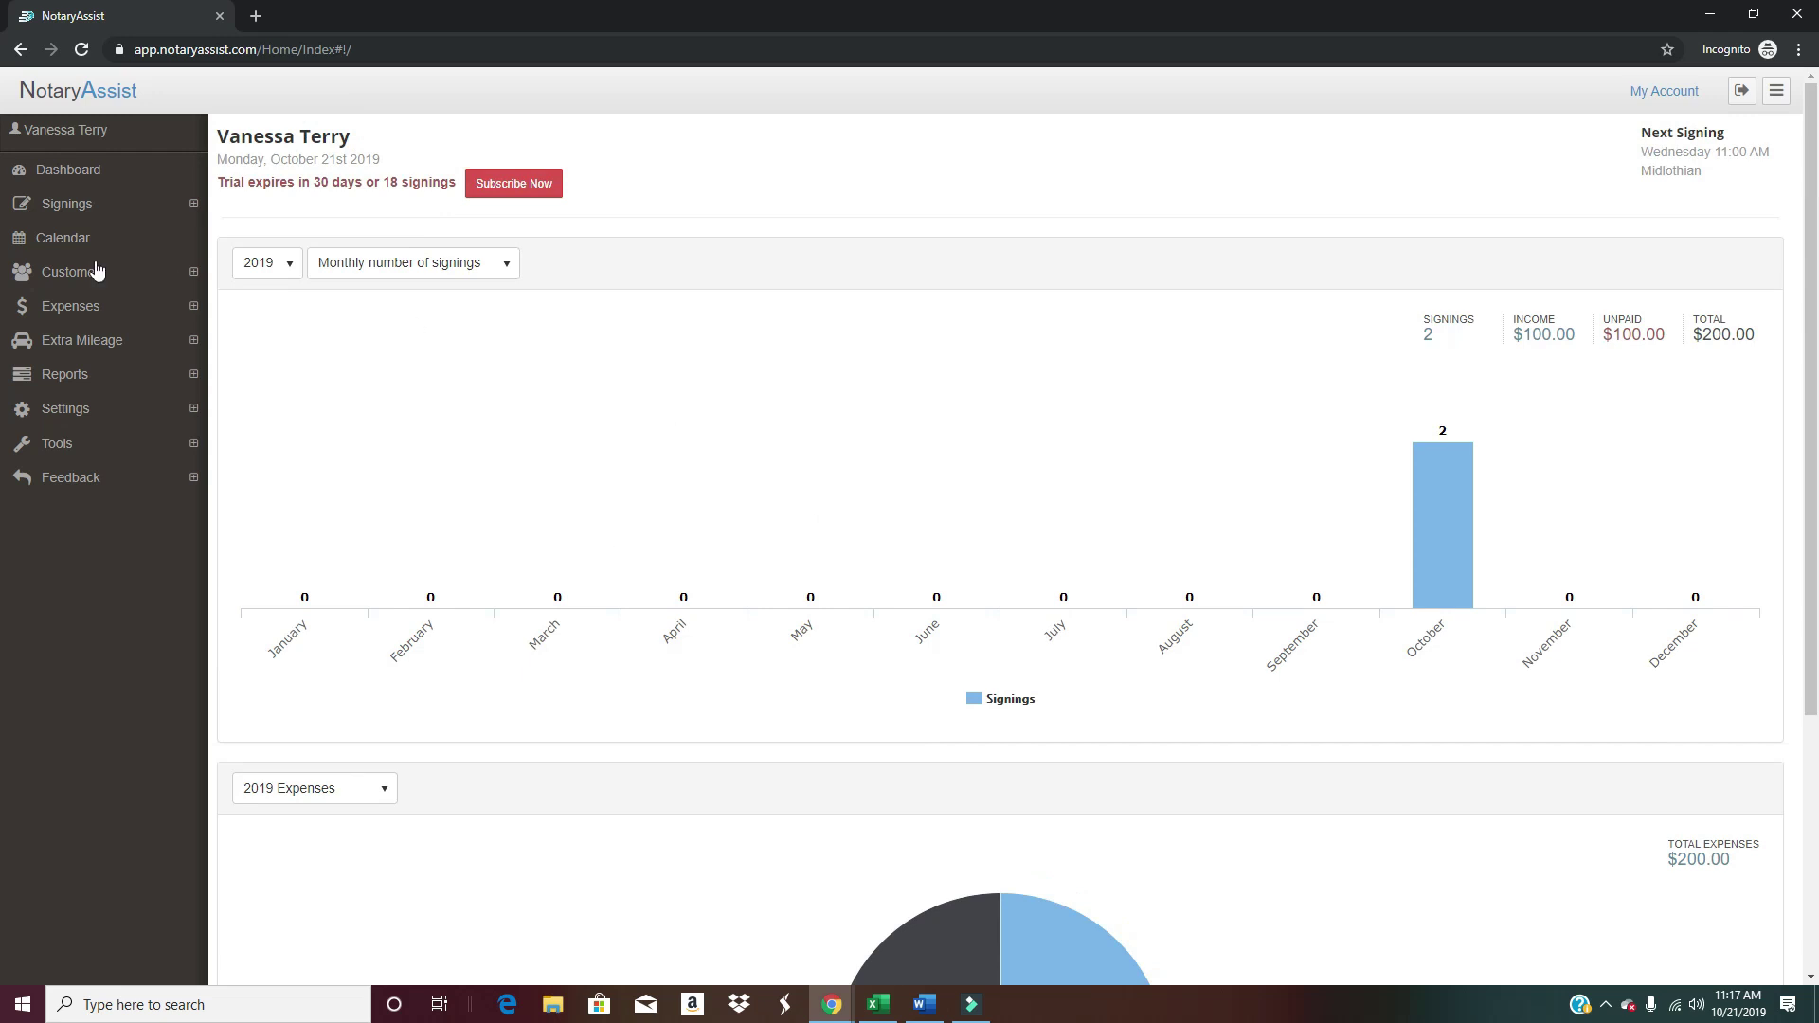
# List this year's signings, showing the two 123 Title signings from 10/23 and 10/25/2019.
pyautogui.click(45, 205)
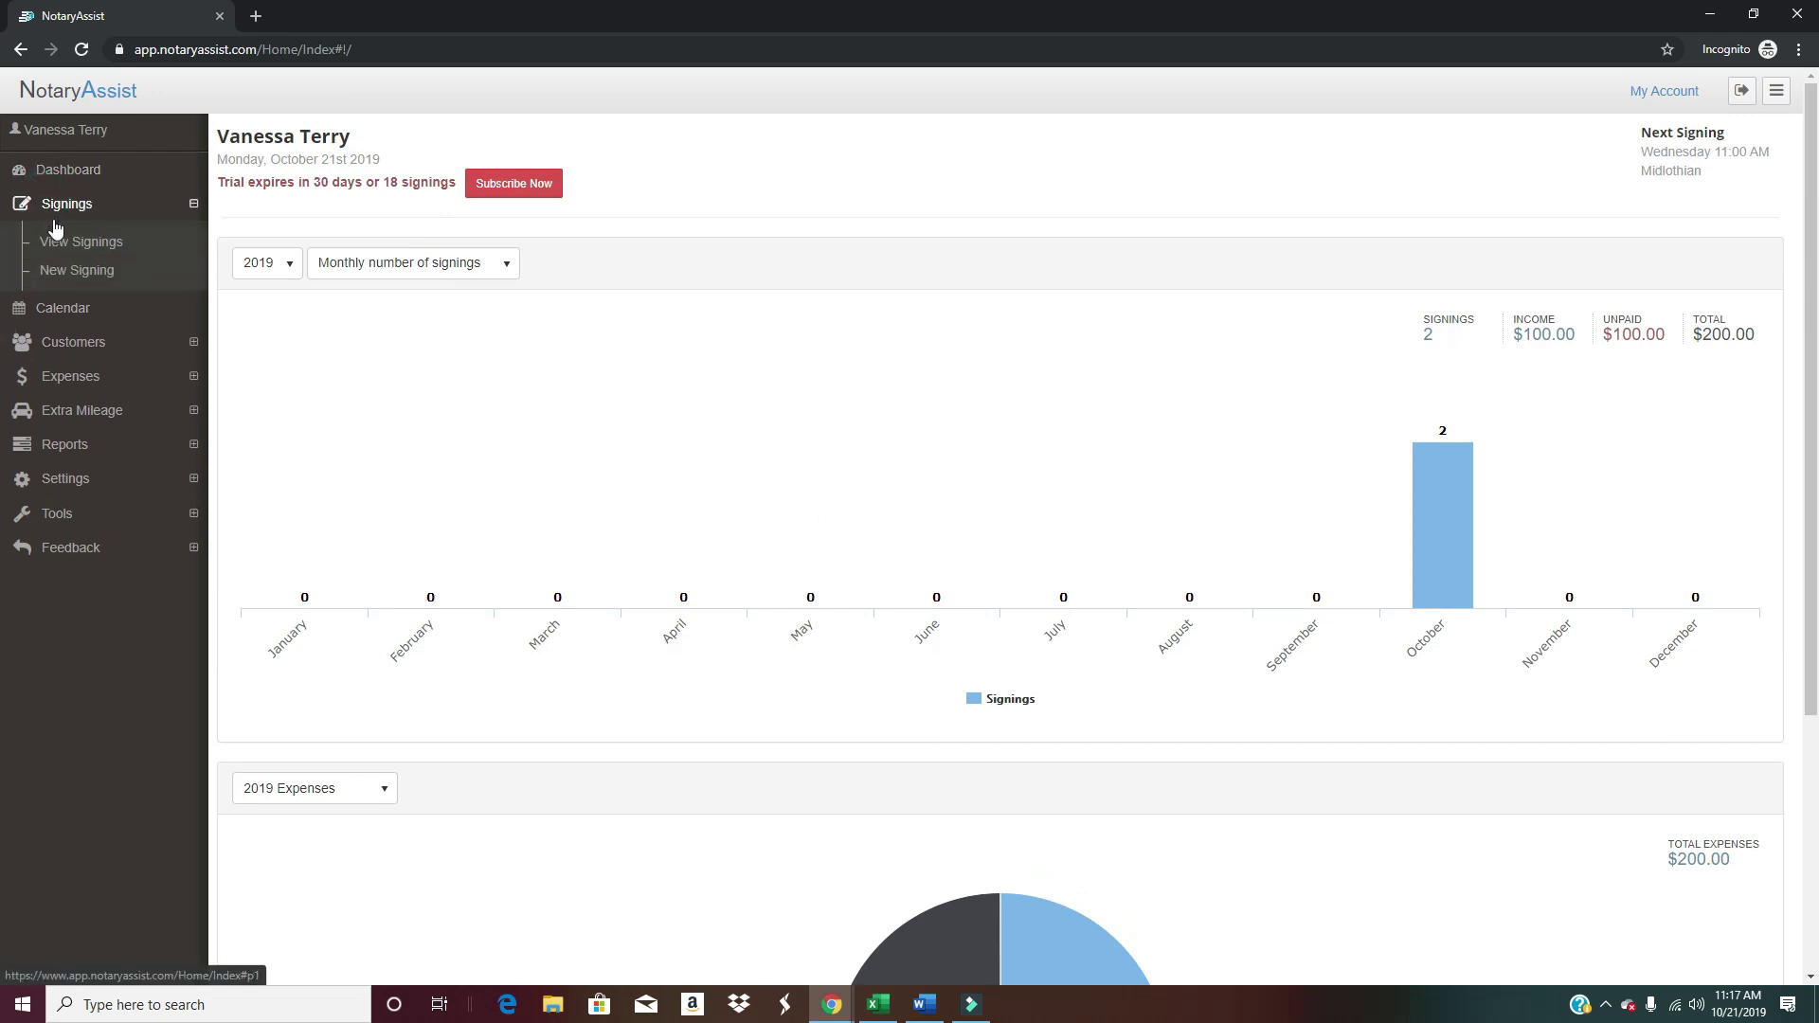
pyautogui.click(64, 244)
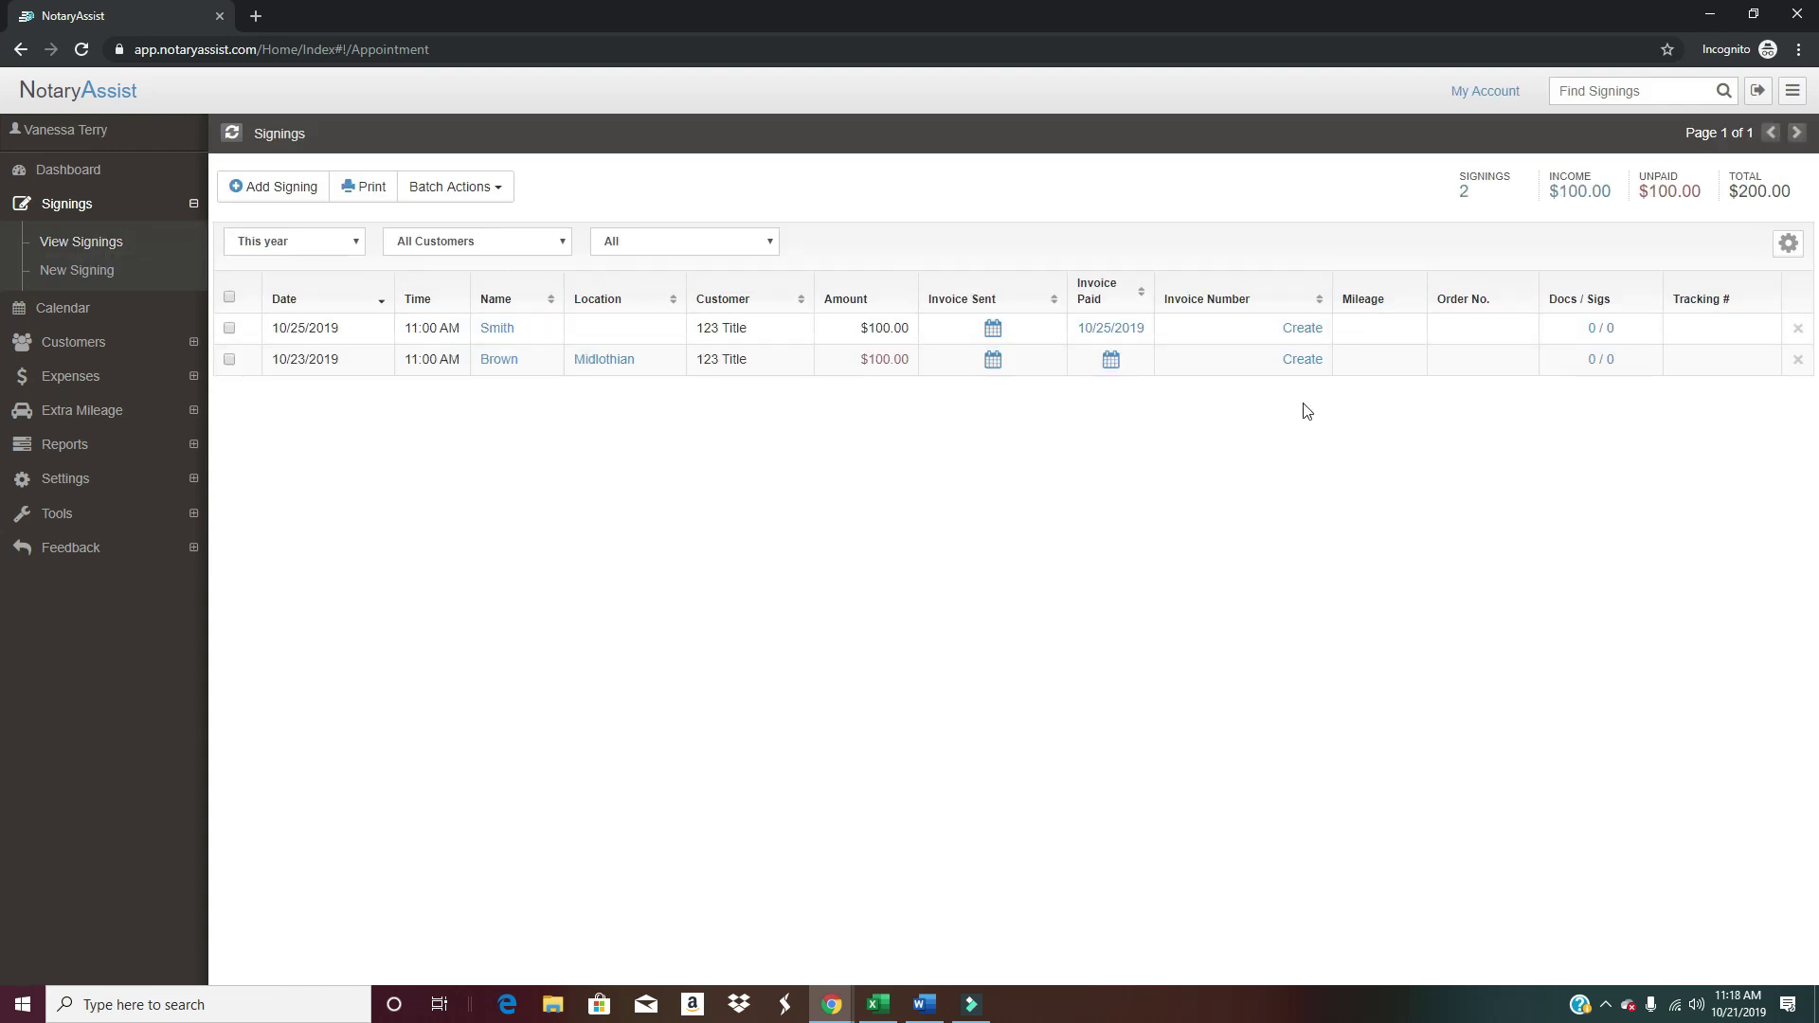
pyautogui.click(344, 242)
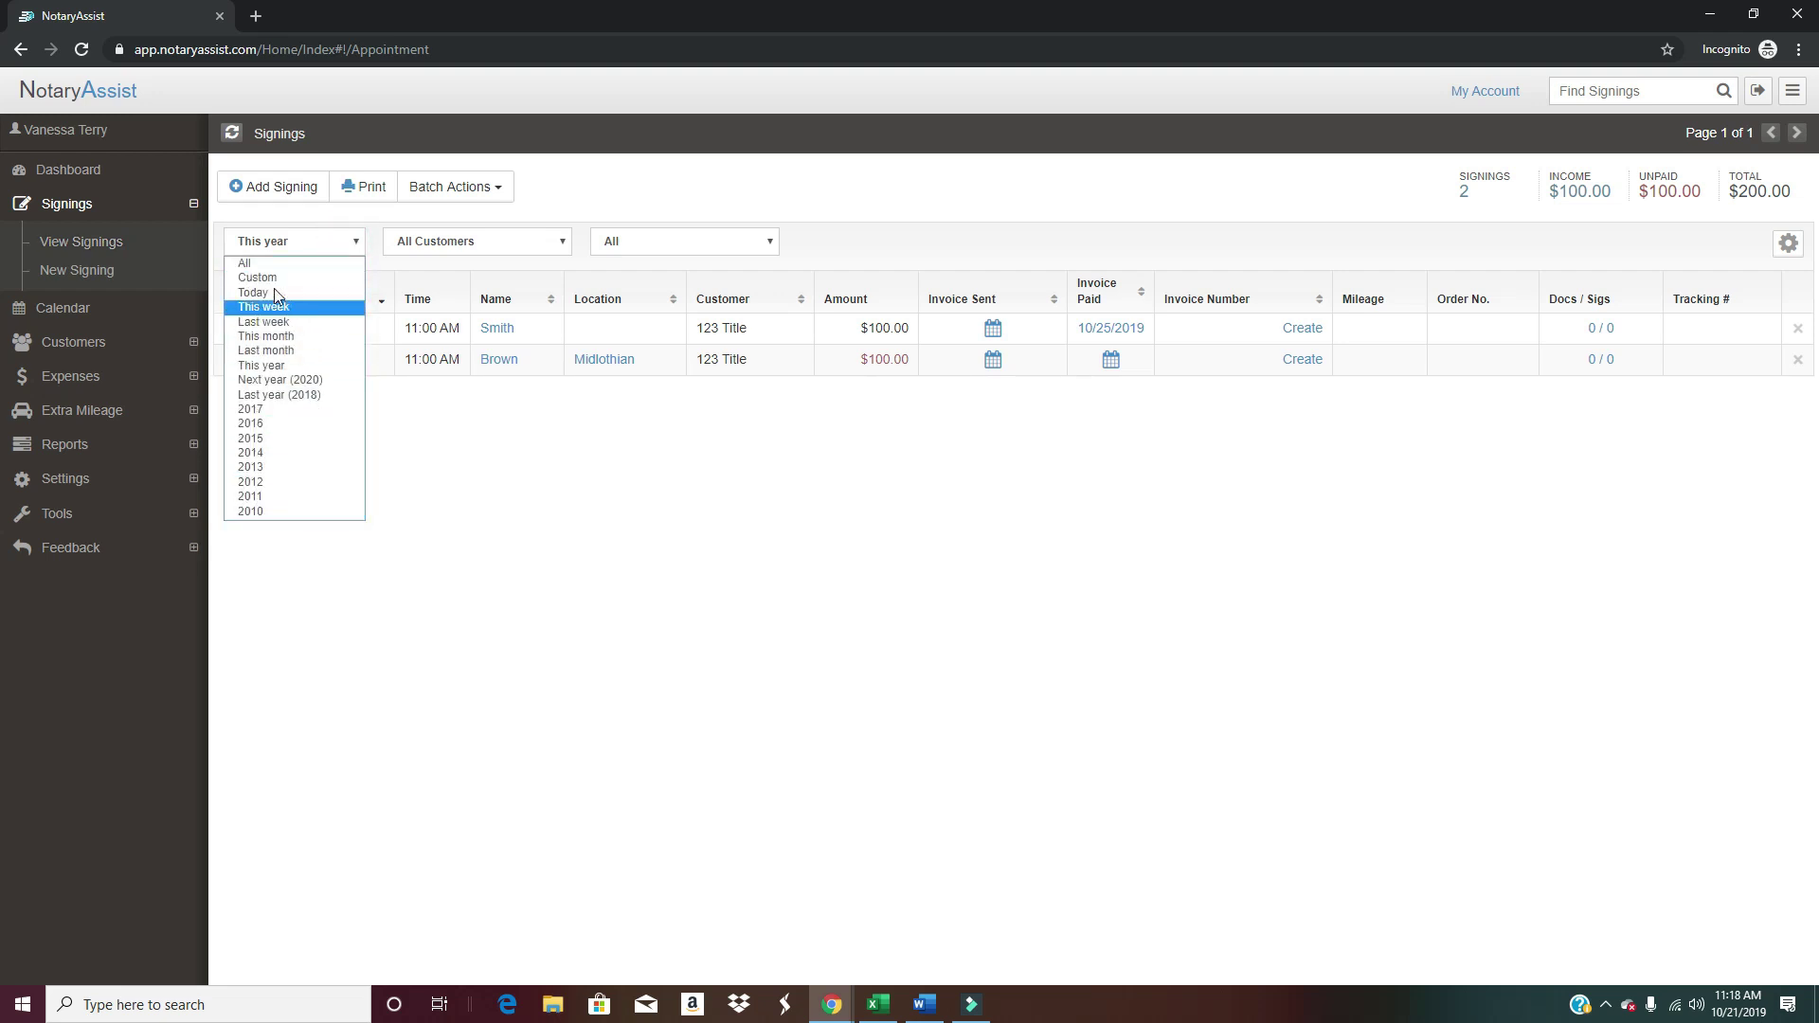
pyautogui.click(280, 242)
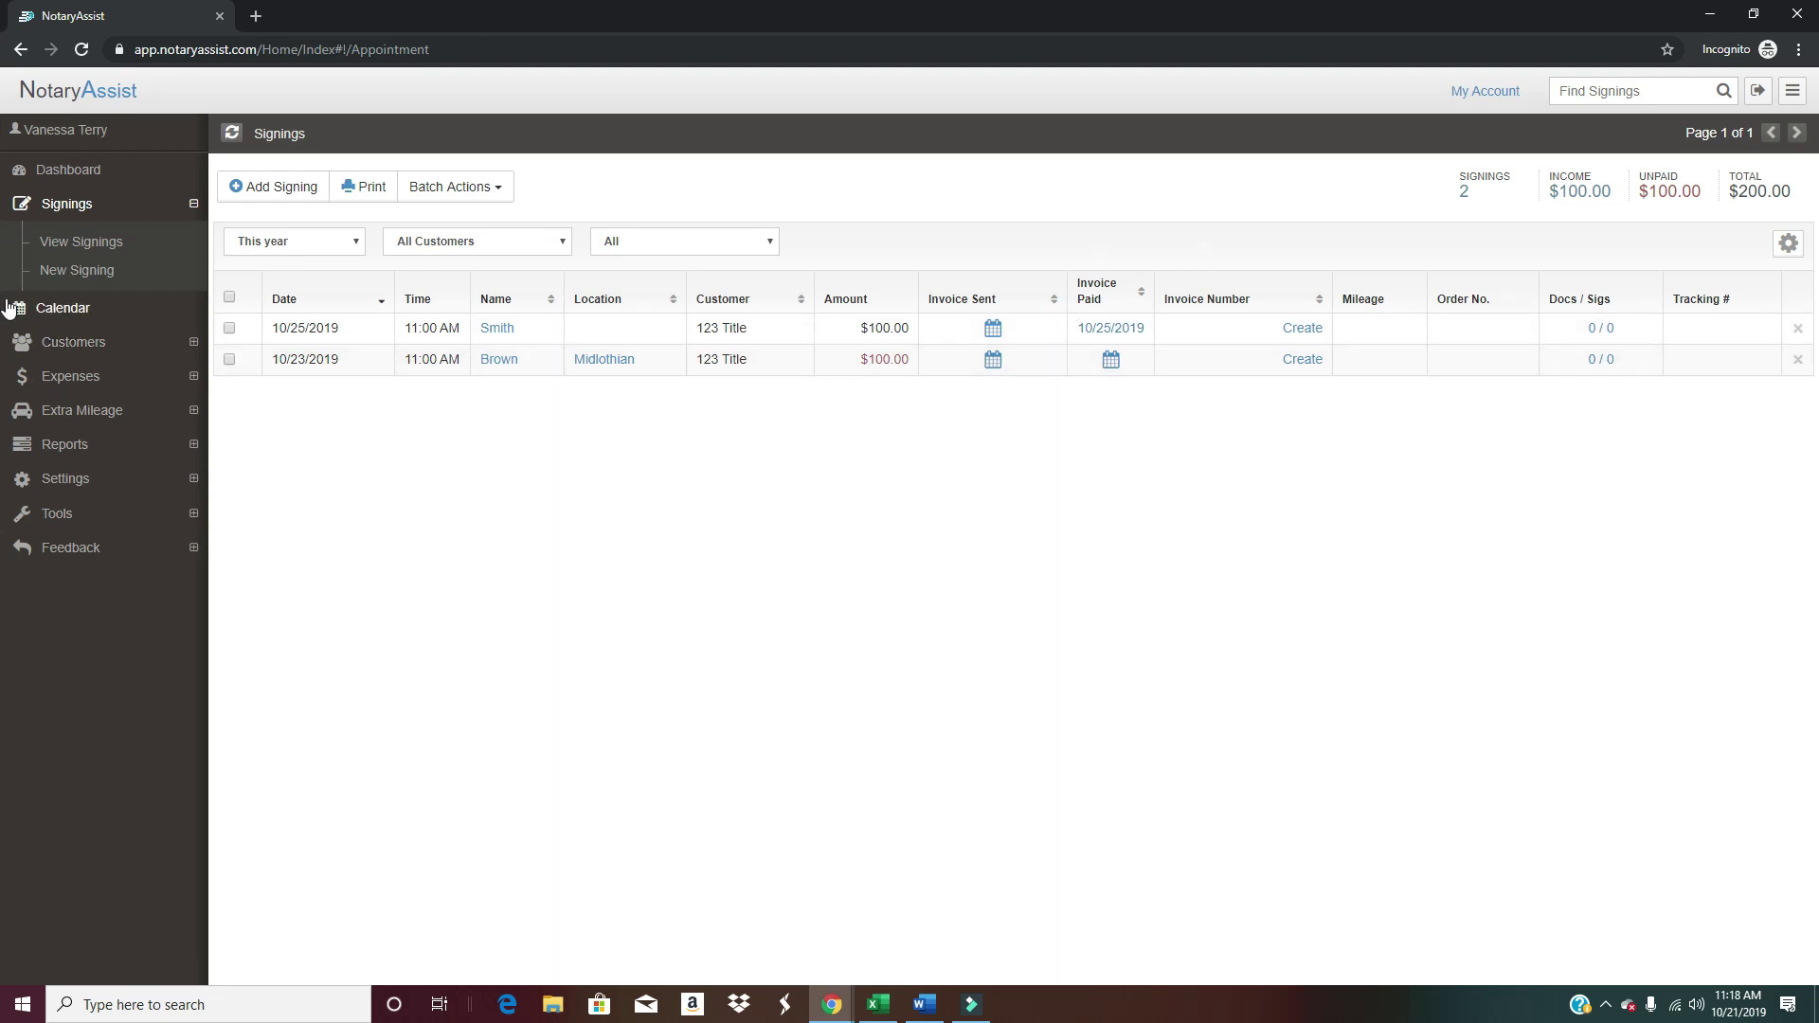
# Start a new signing dated 10/24/2019 for $150.00 and enter the signer's last name.
pyautogui.click(64, 275)
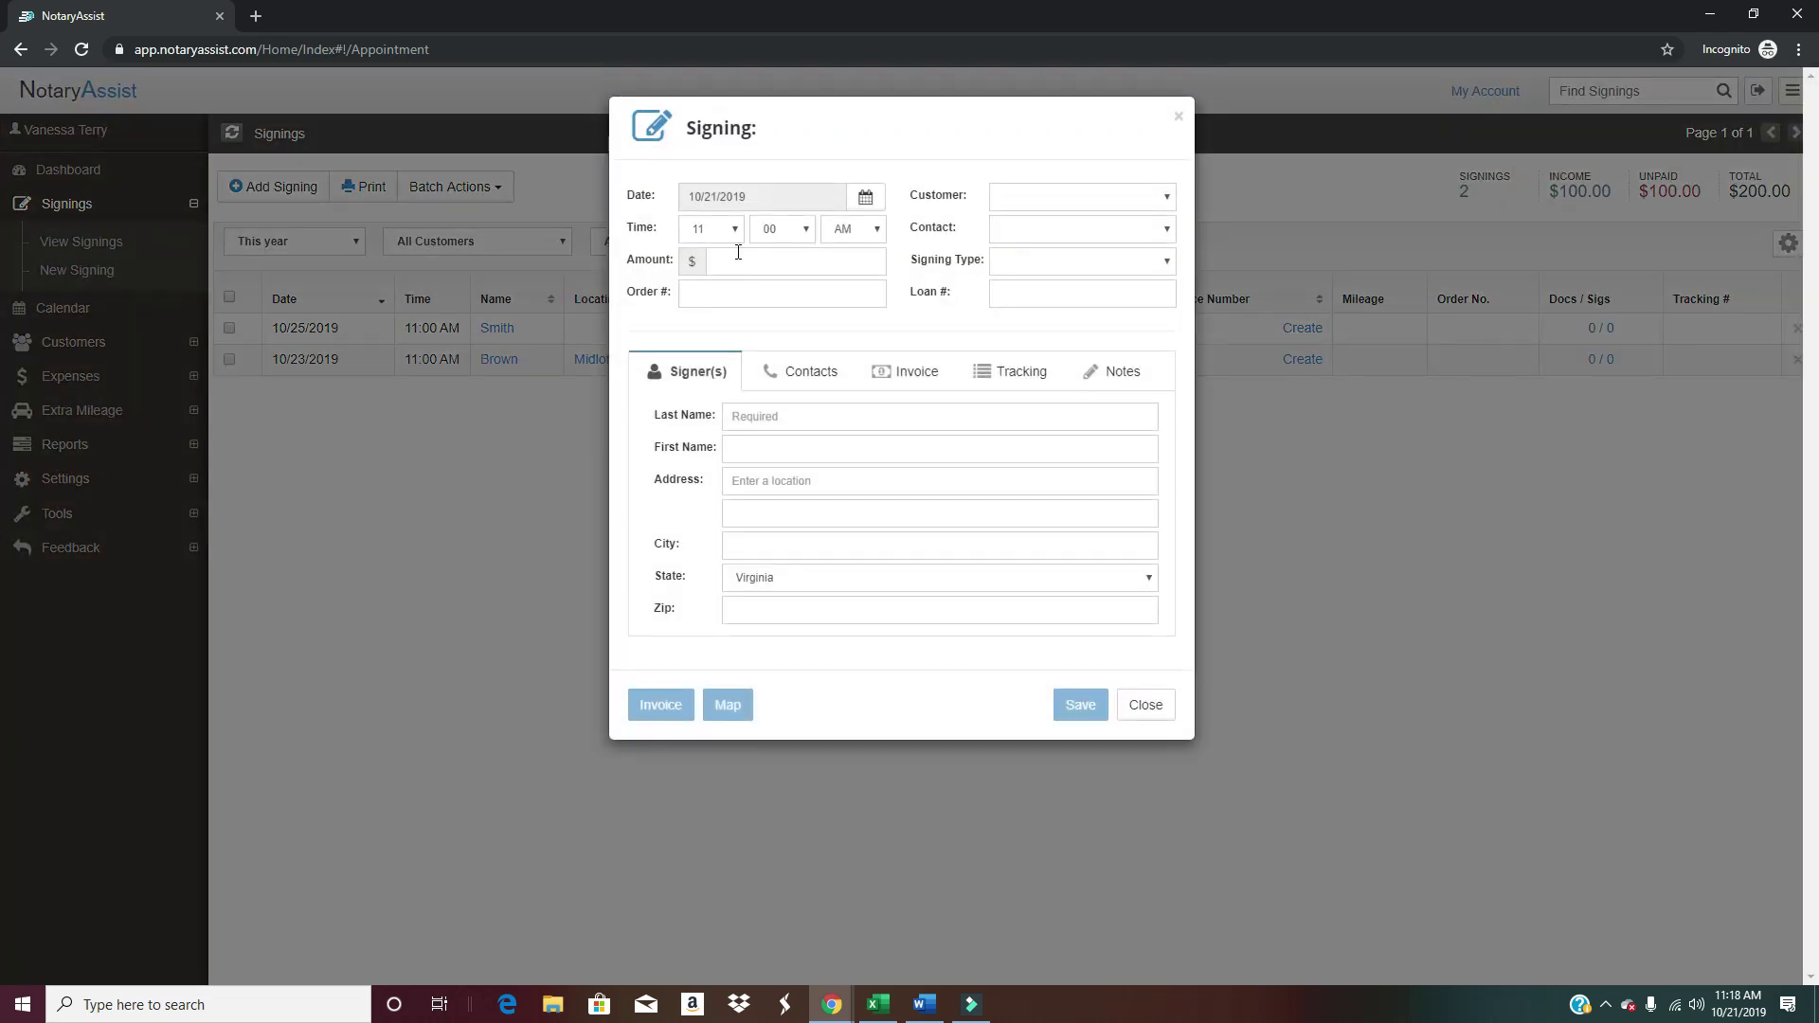
pyautogui.click(865, 197)
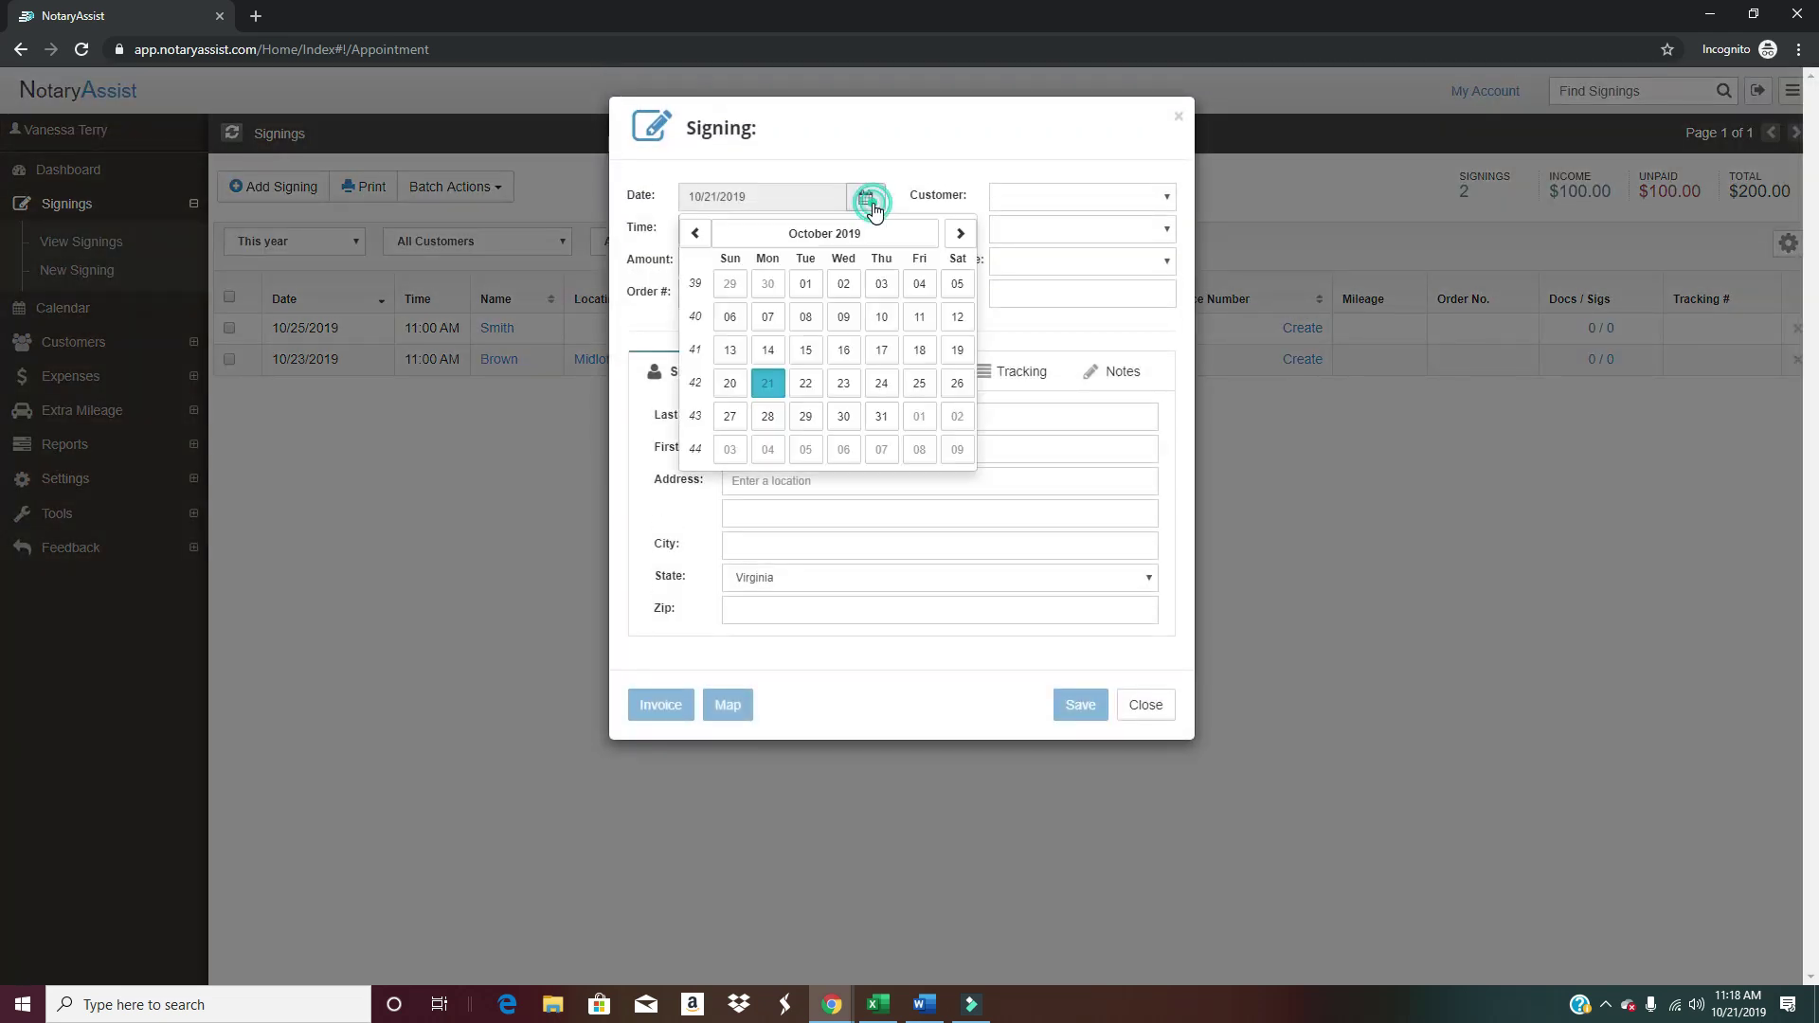
pyautogui.click(879, 384)
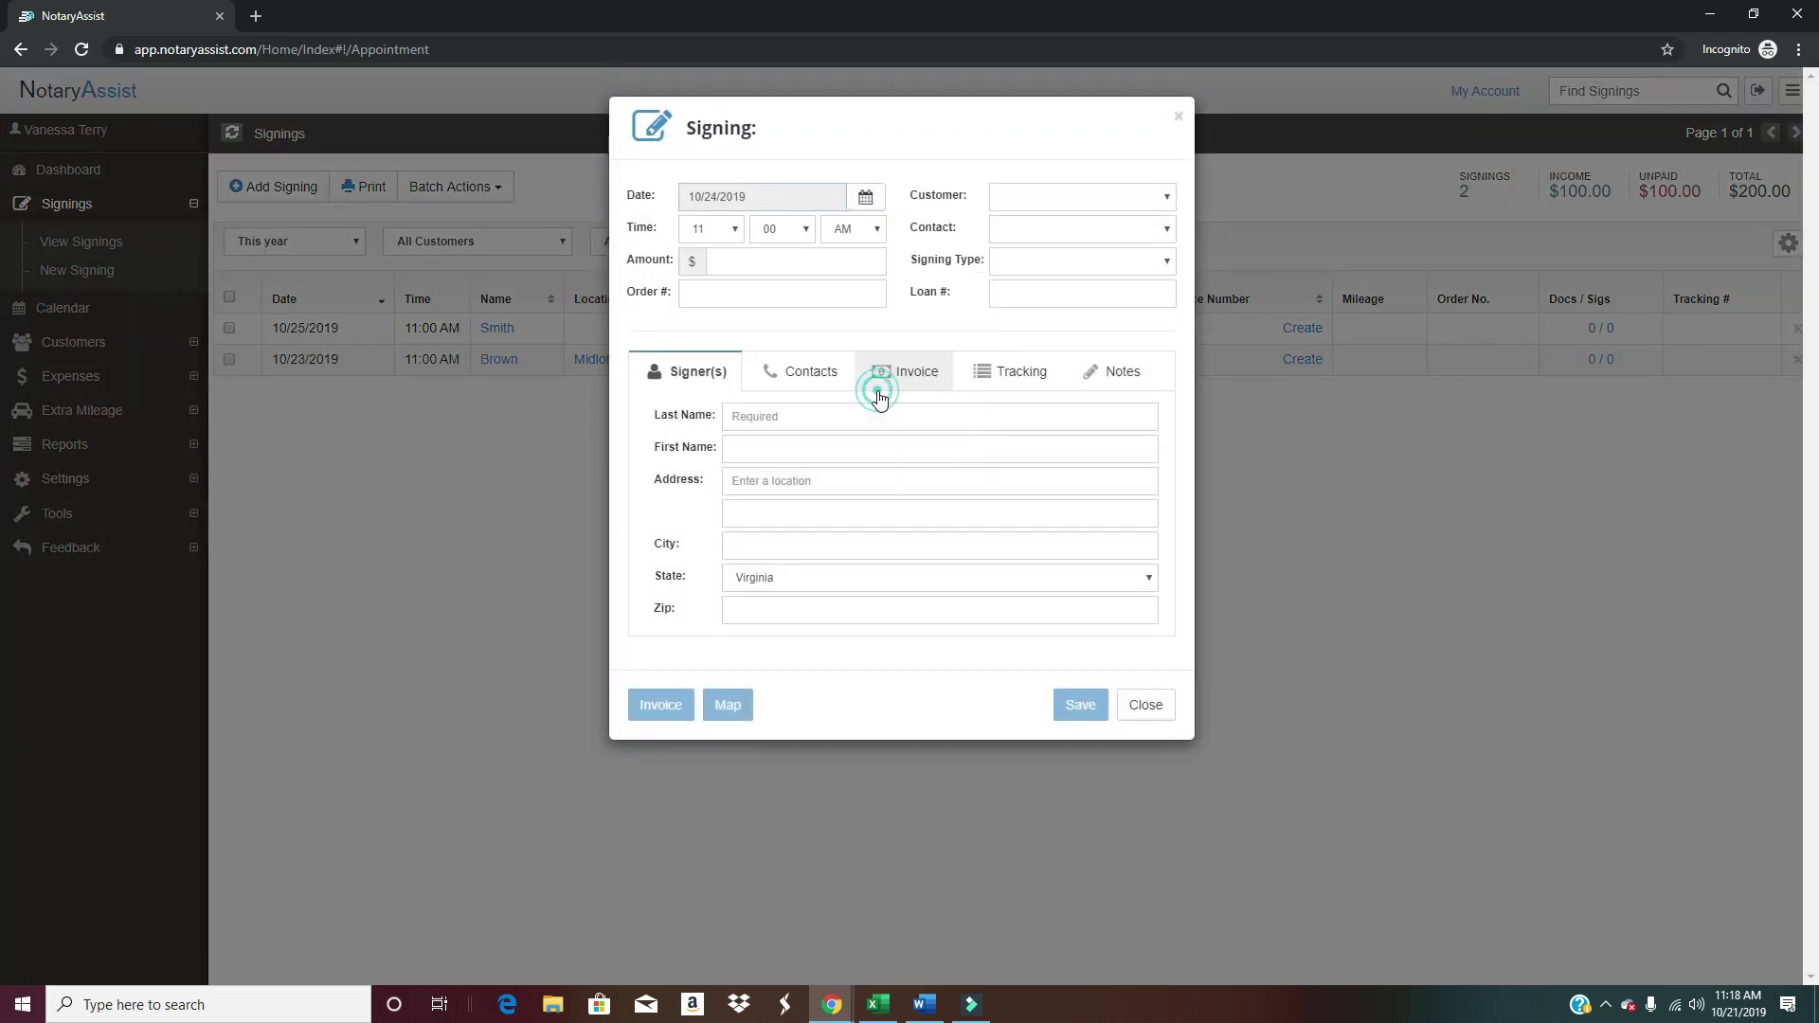
pyautogui.click(792, 257)
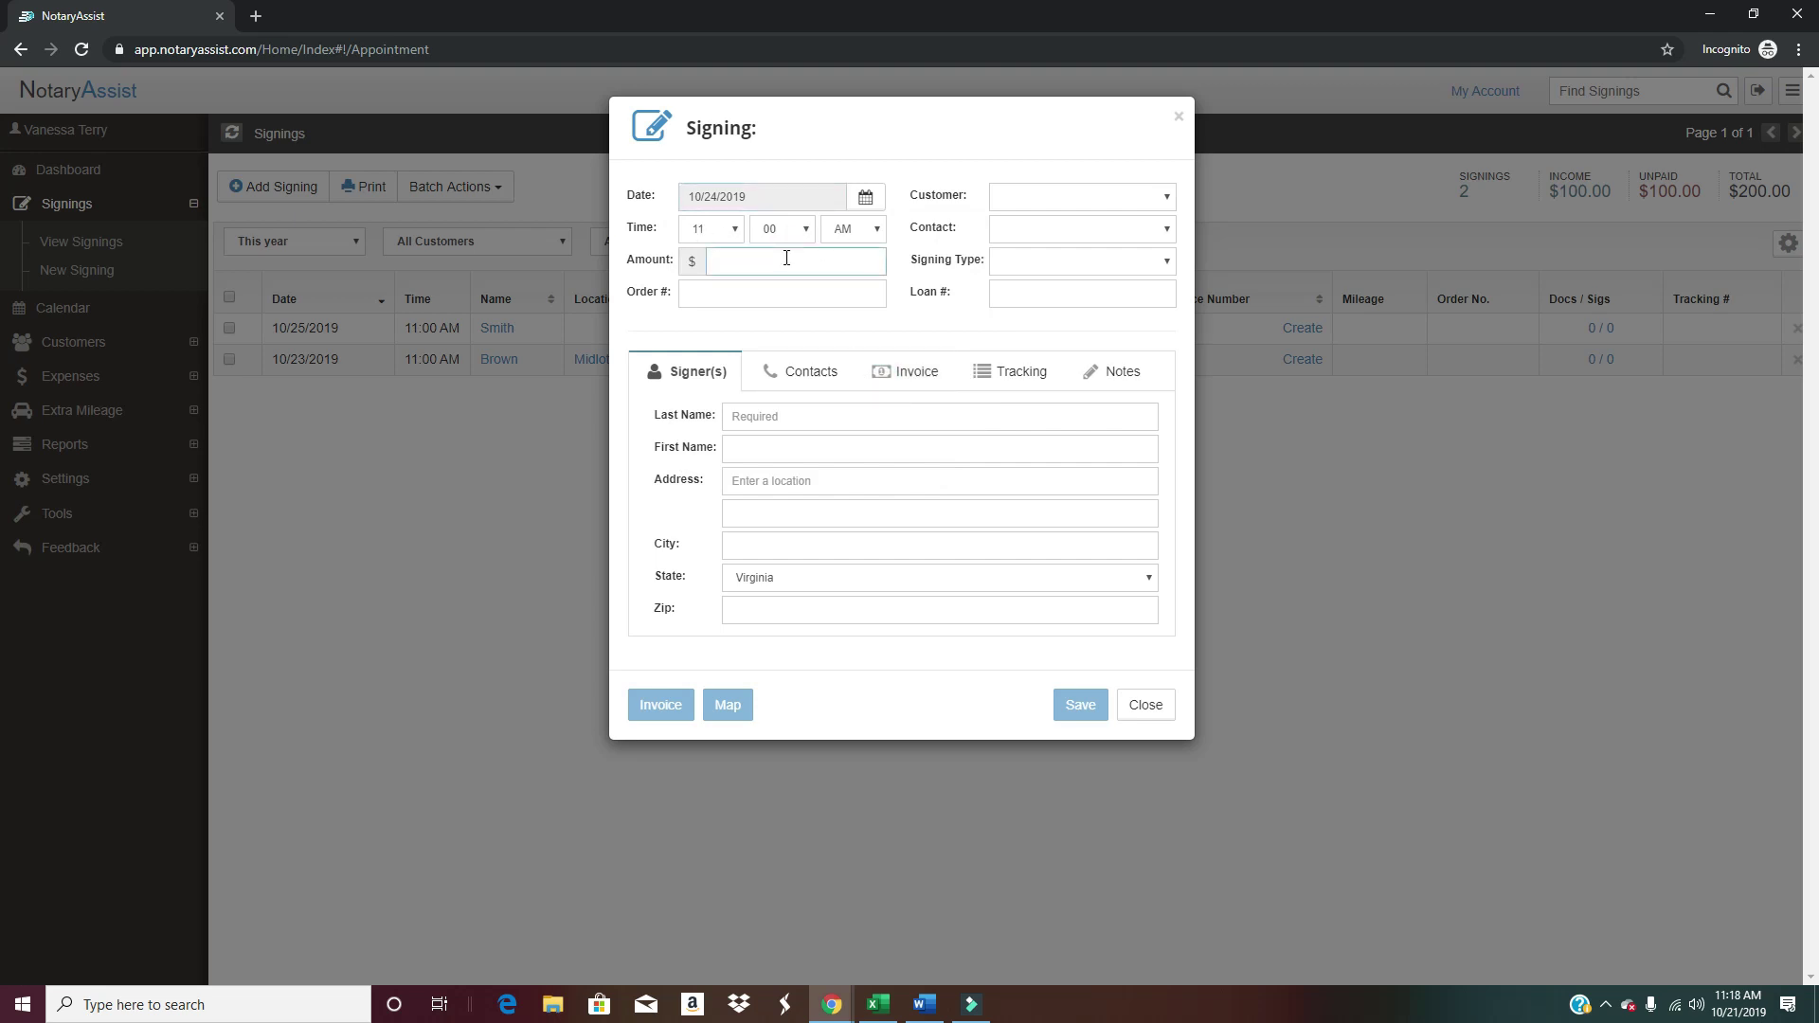
pyautogui.write('150.00')
pyautogui.click(793, 409)
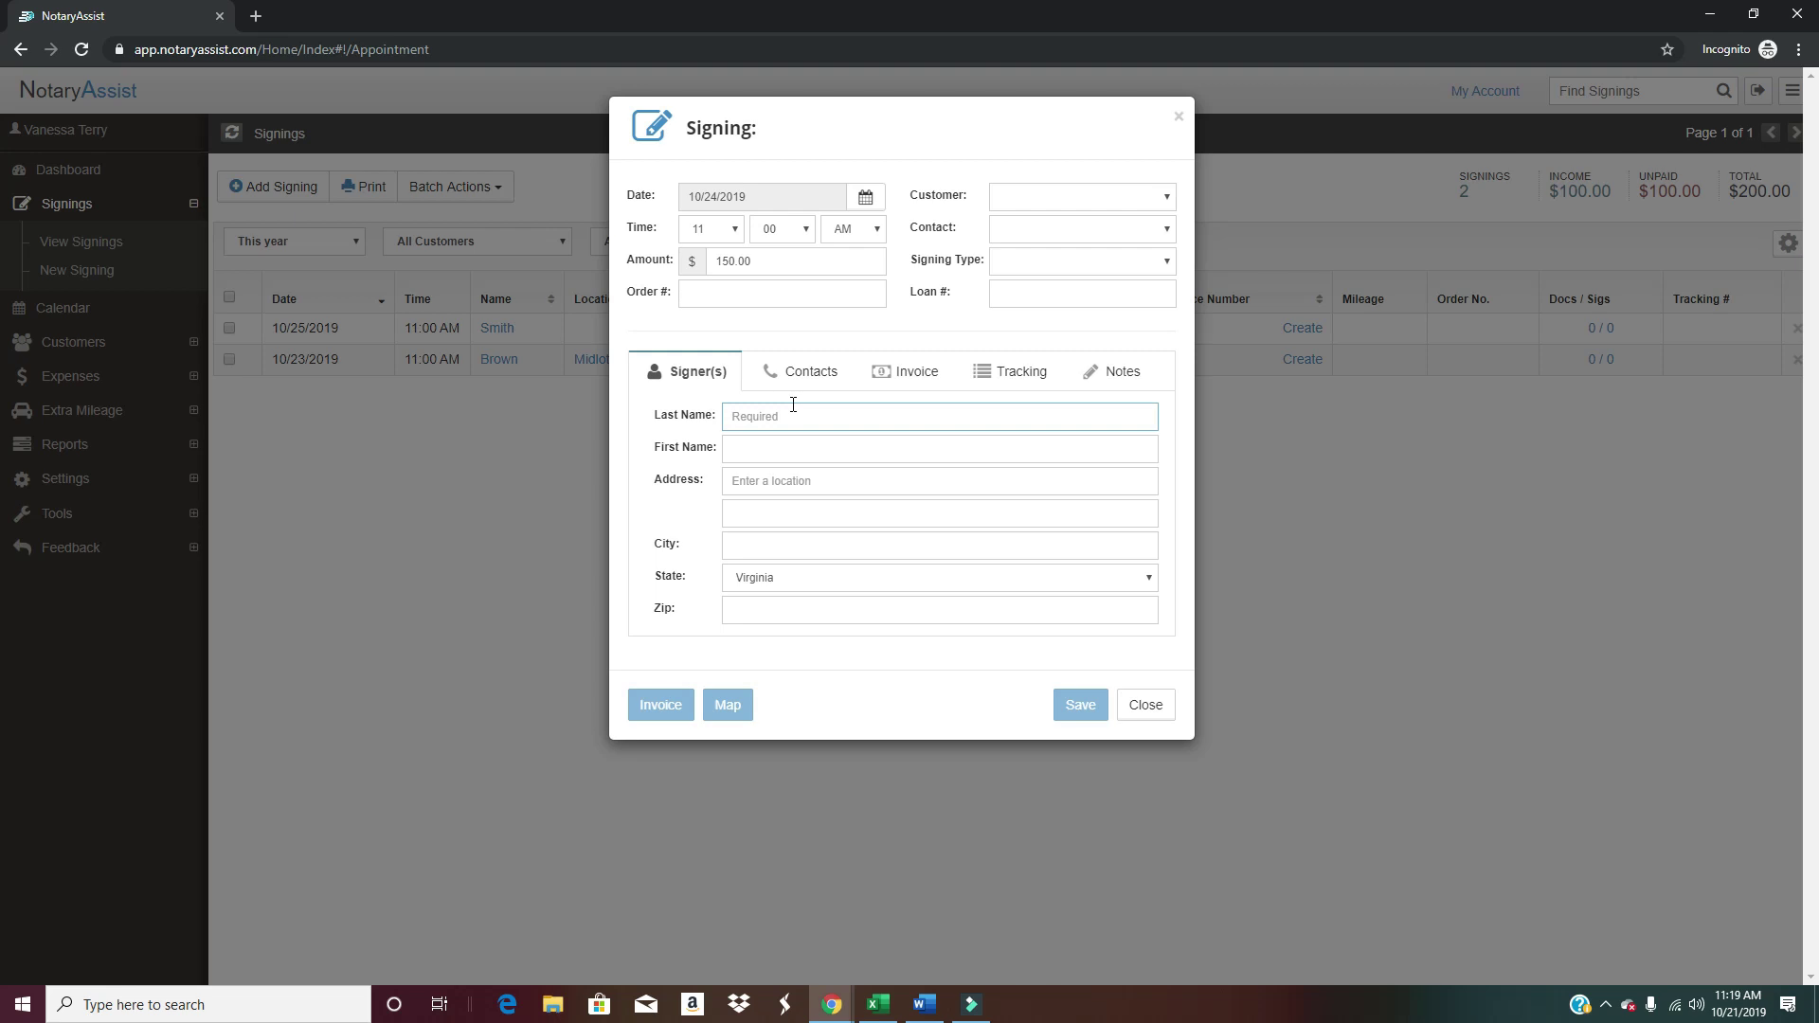
pyautogui.write('Thomas')
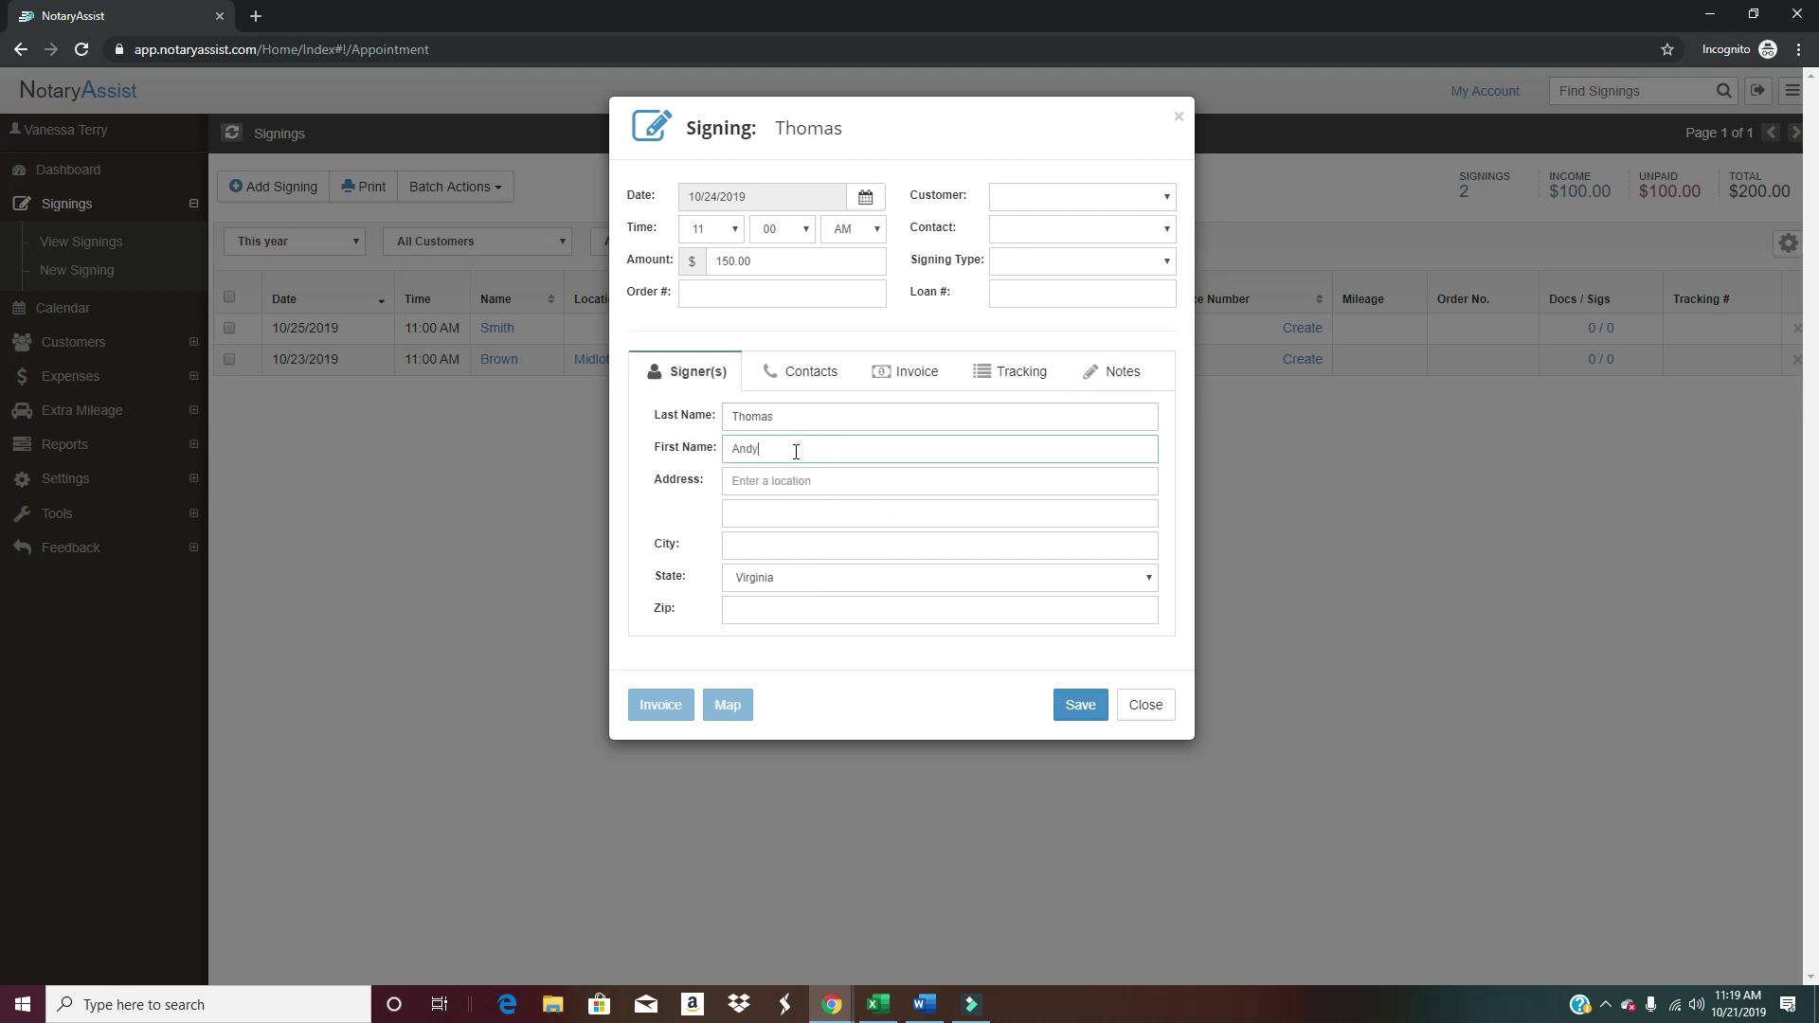
# Review the signing's contact, invoice and tracking details, then write the note 'Expected Payout 11/24/2019'.
pyautogui.click(822, 376)
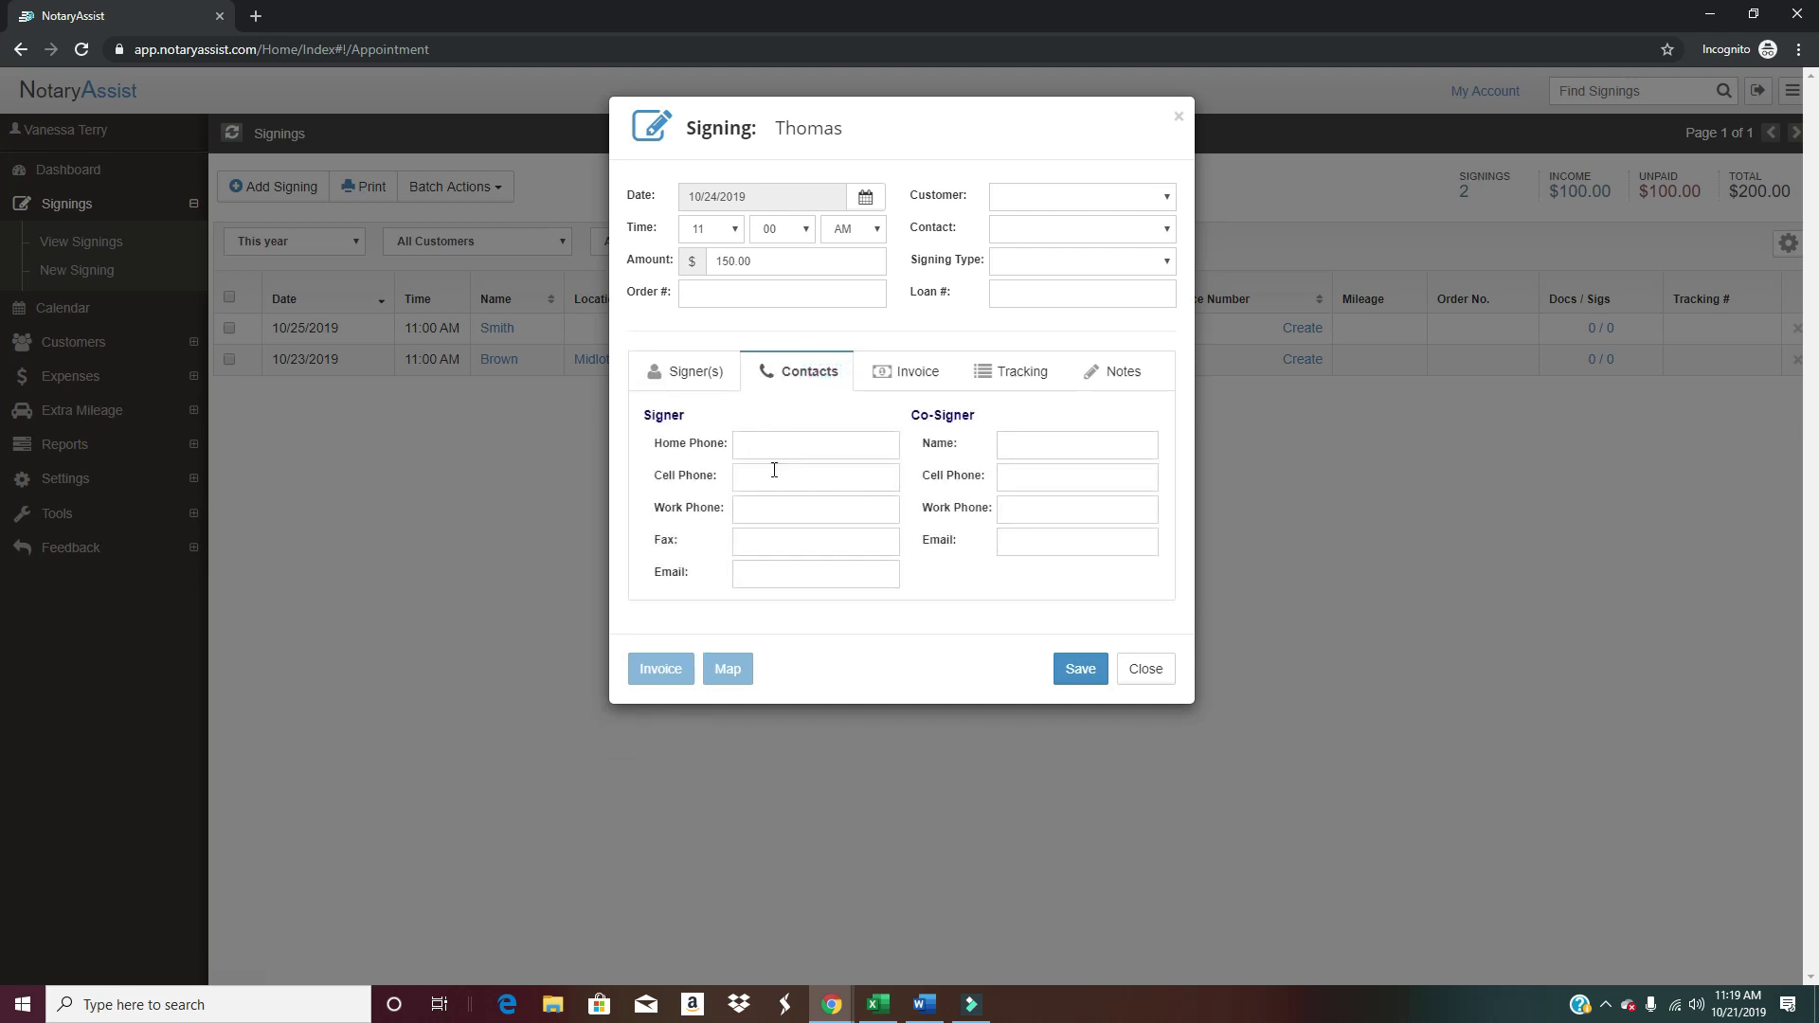
pyautogui.click(917, 375)
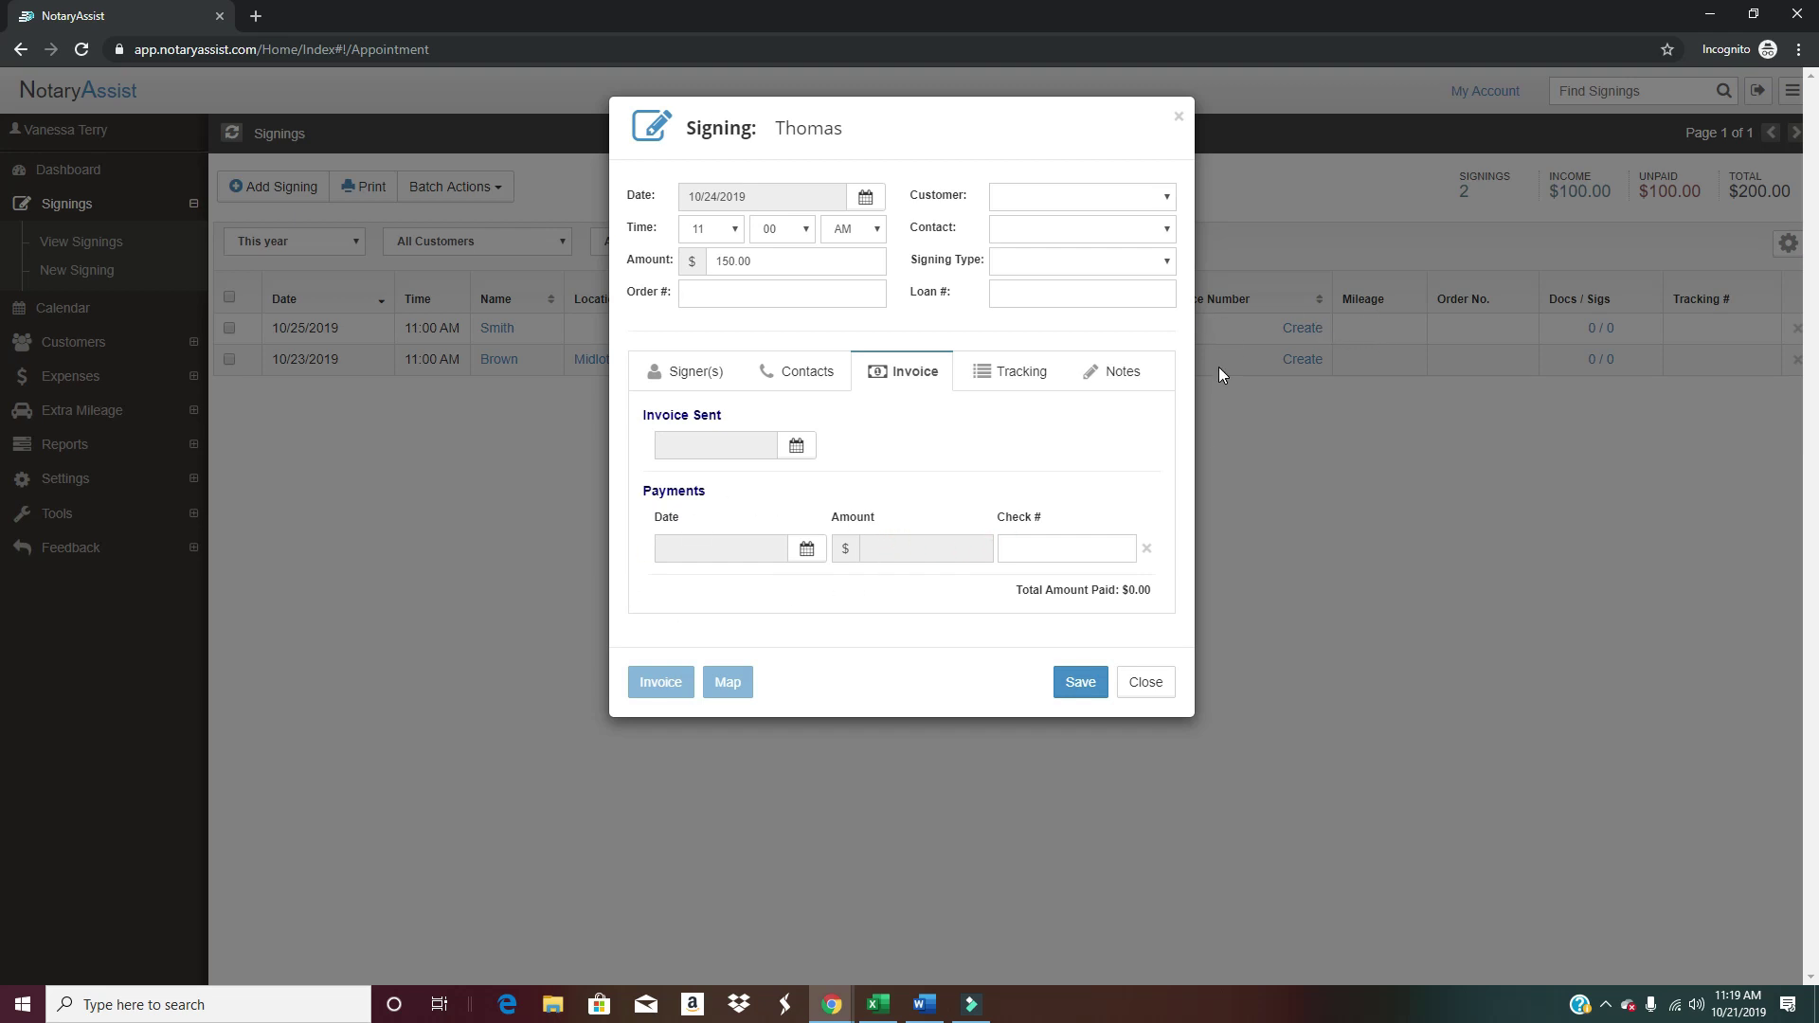
pyautogui.click(1019, 375)
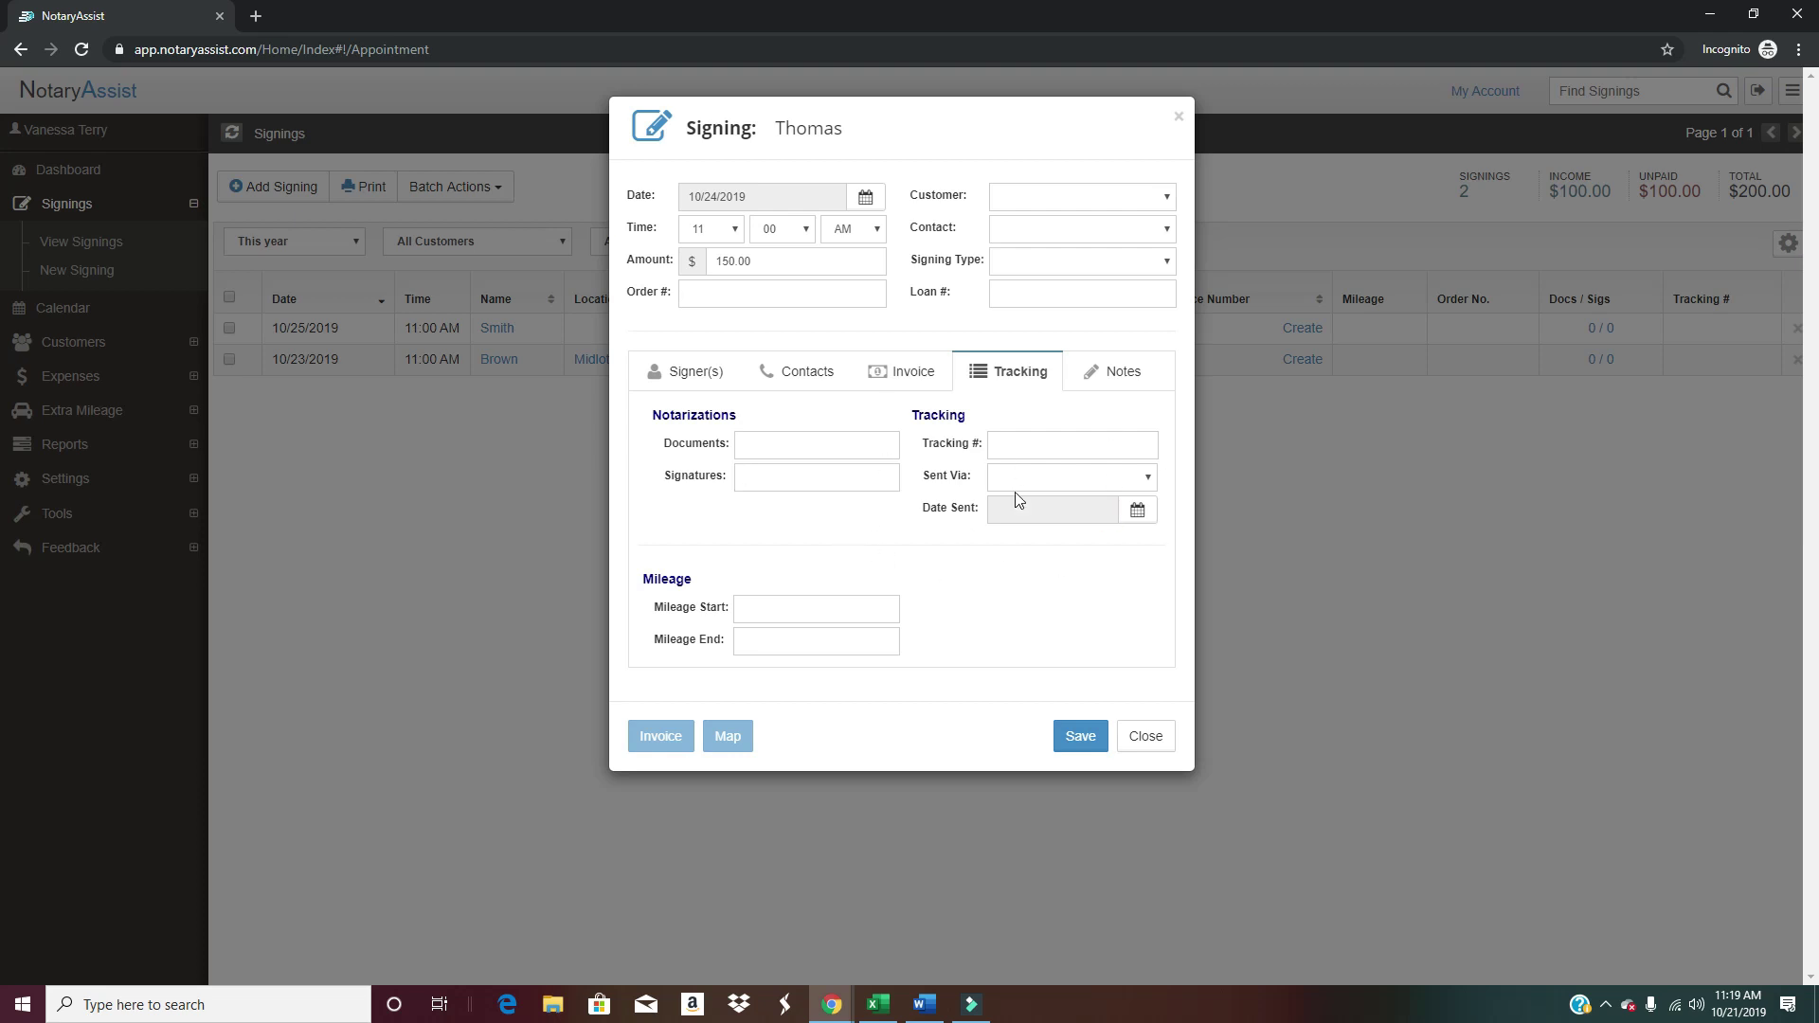
pyautogui.click(1104, 374)
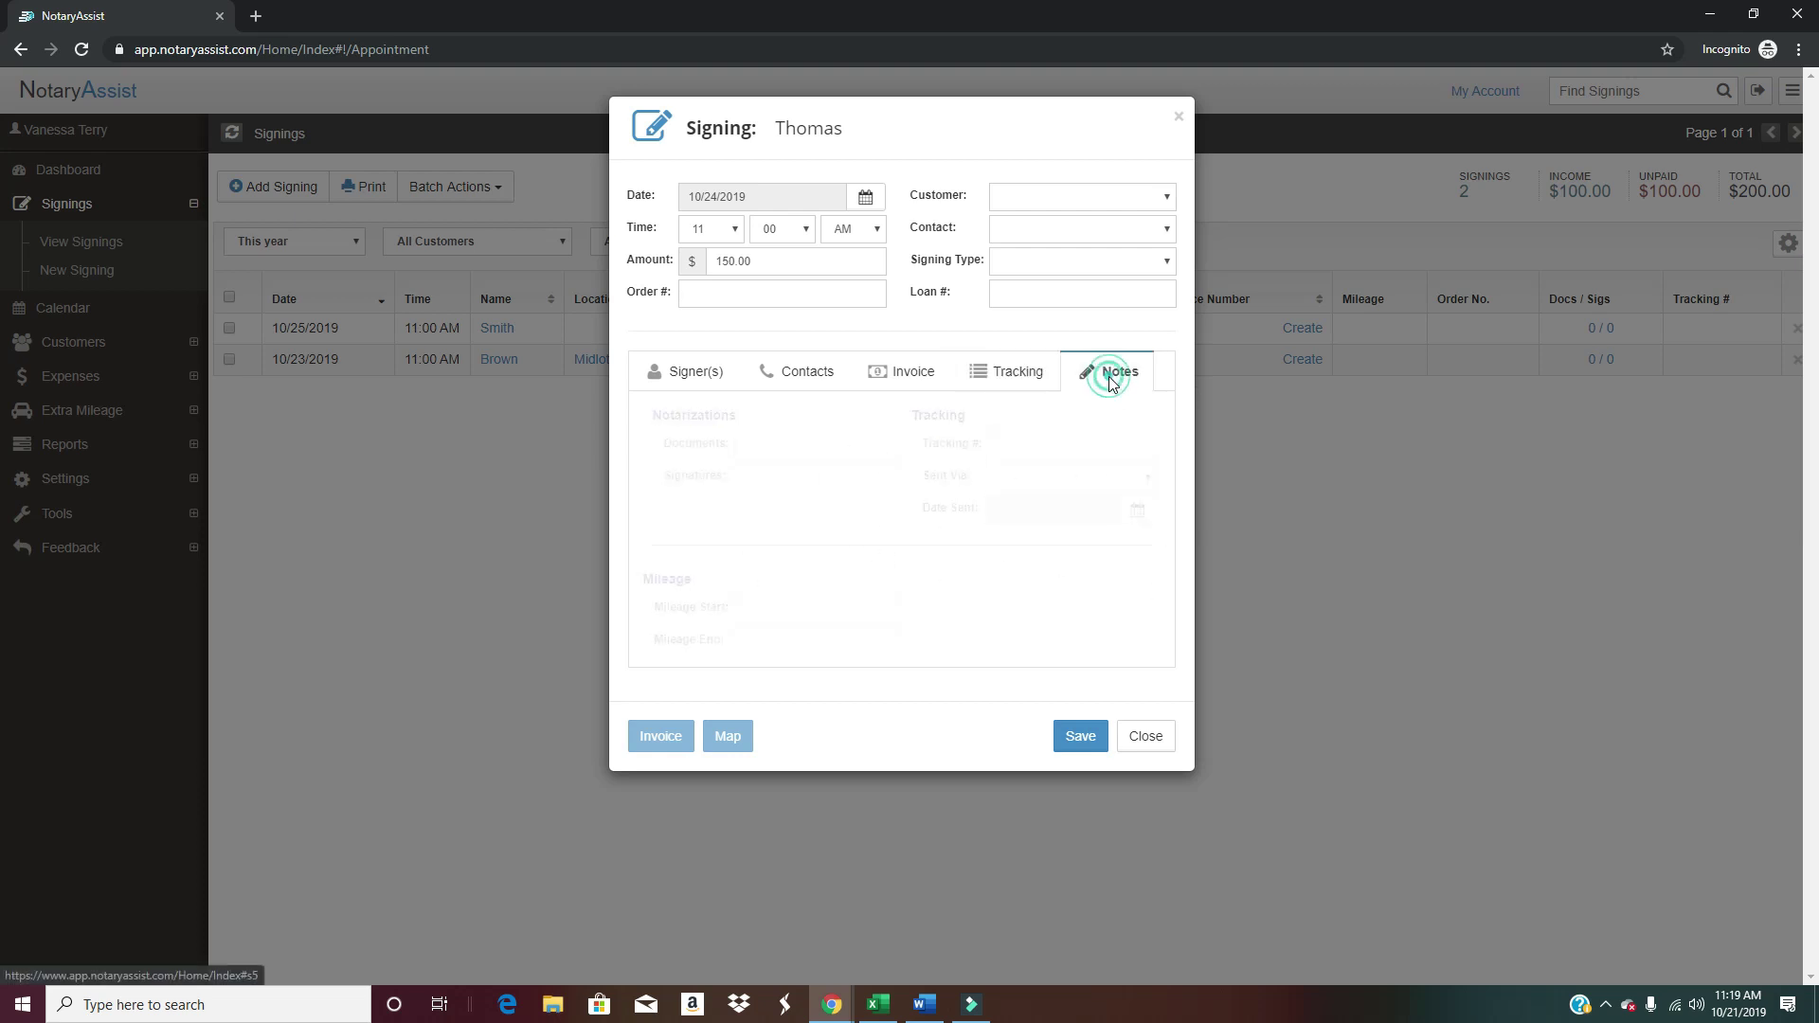
pyautogui.click(972, 463)
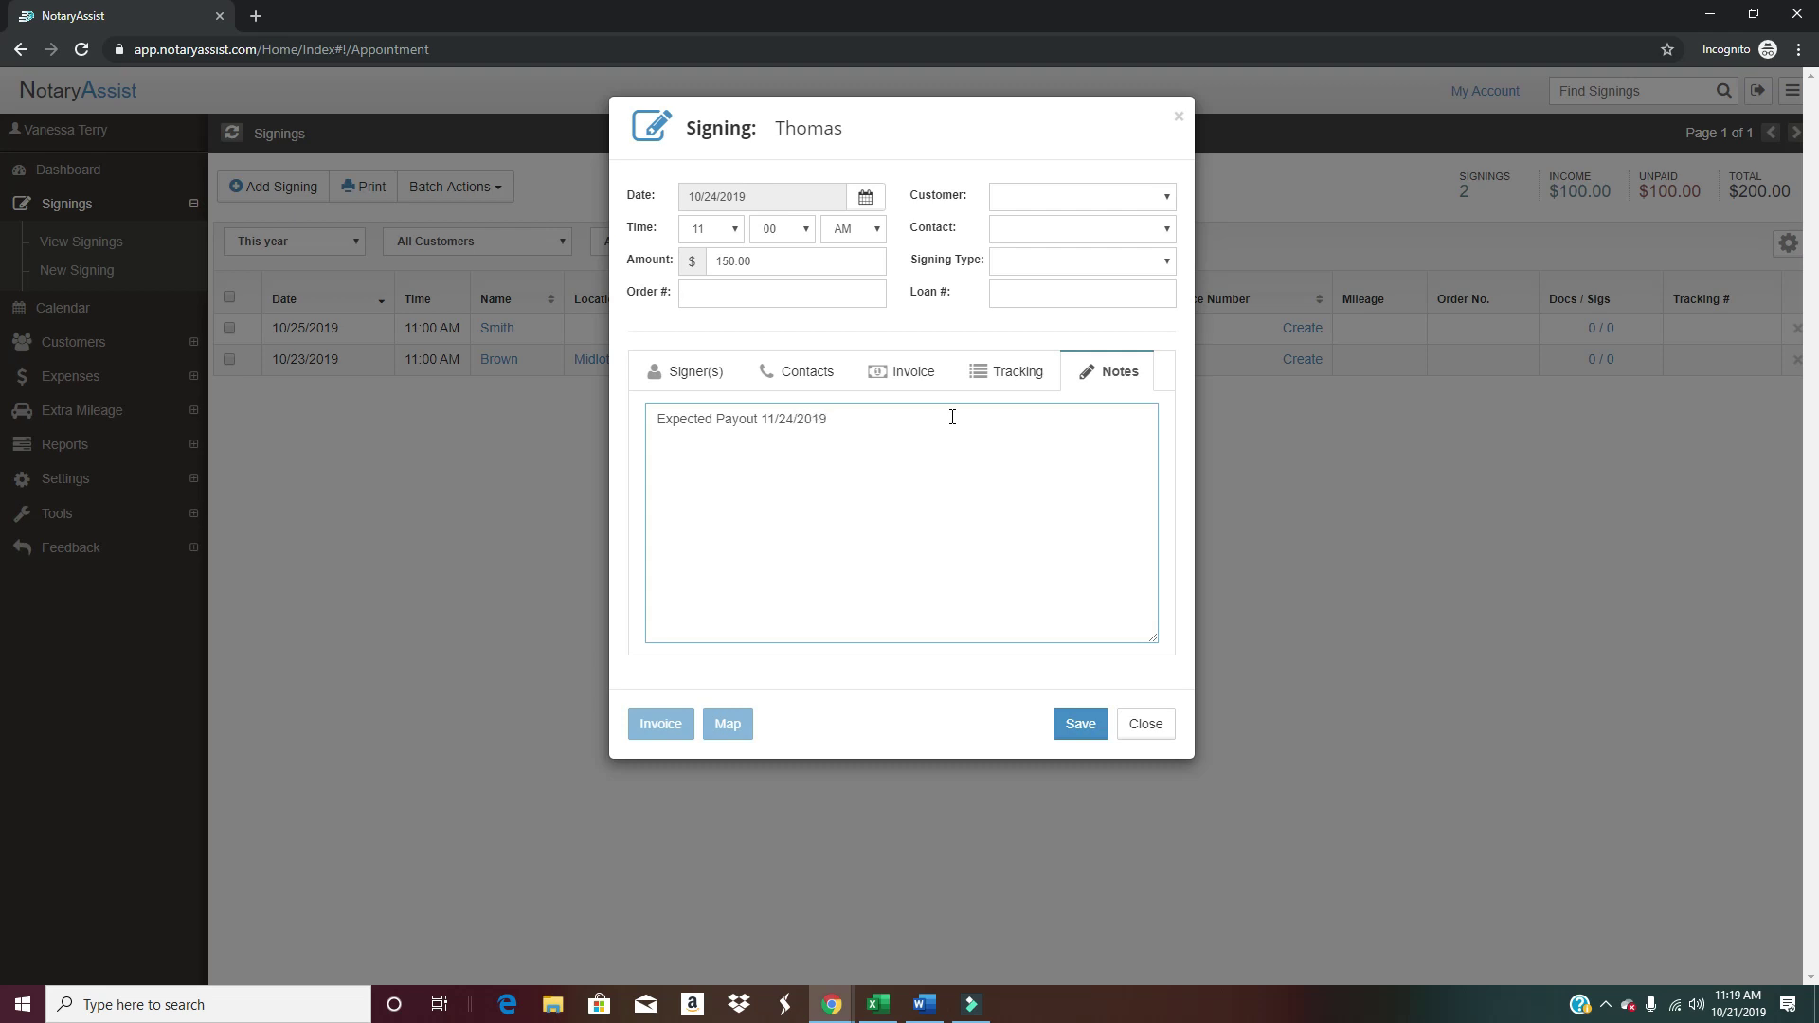
# Save the $150.00 signing, reopen it and bring up its customer choices, currently 123 Title.
pyautogui.click(1077, 723)
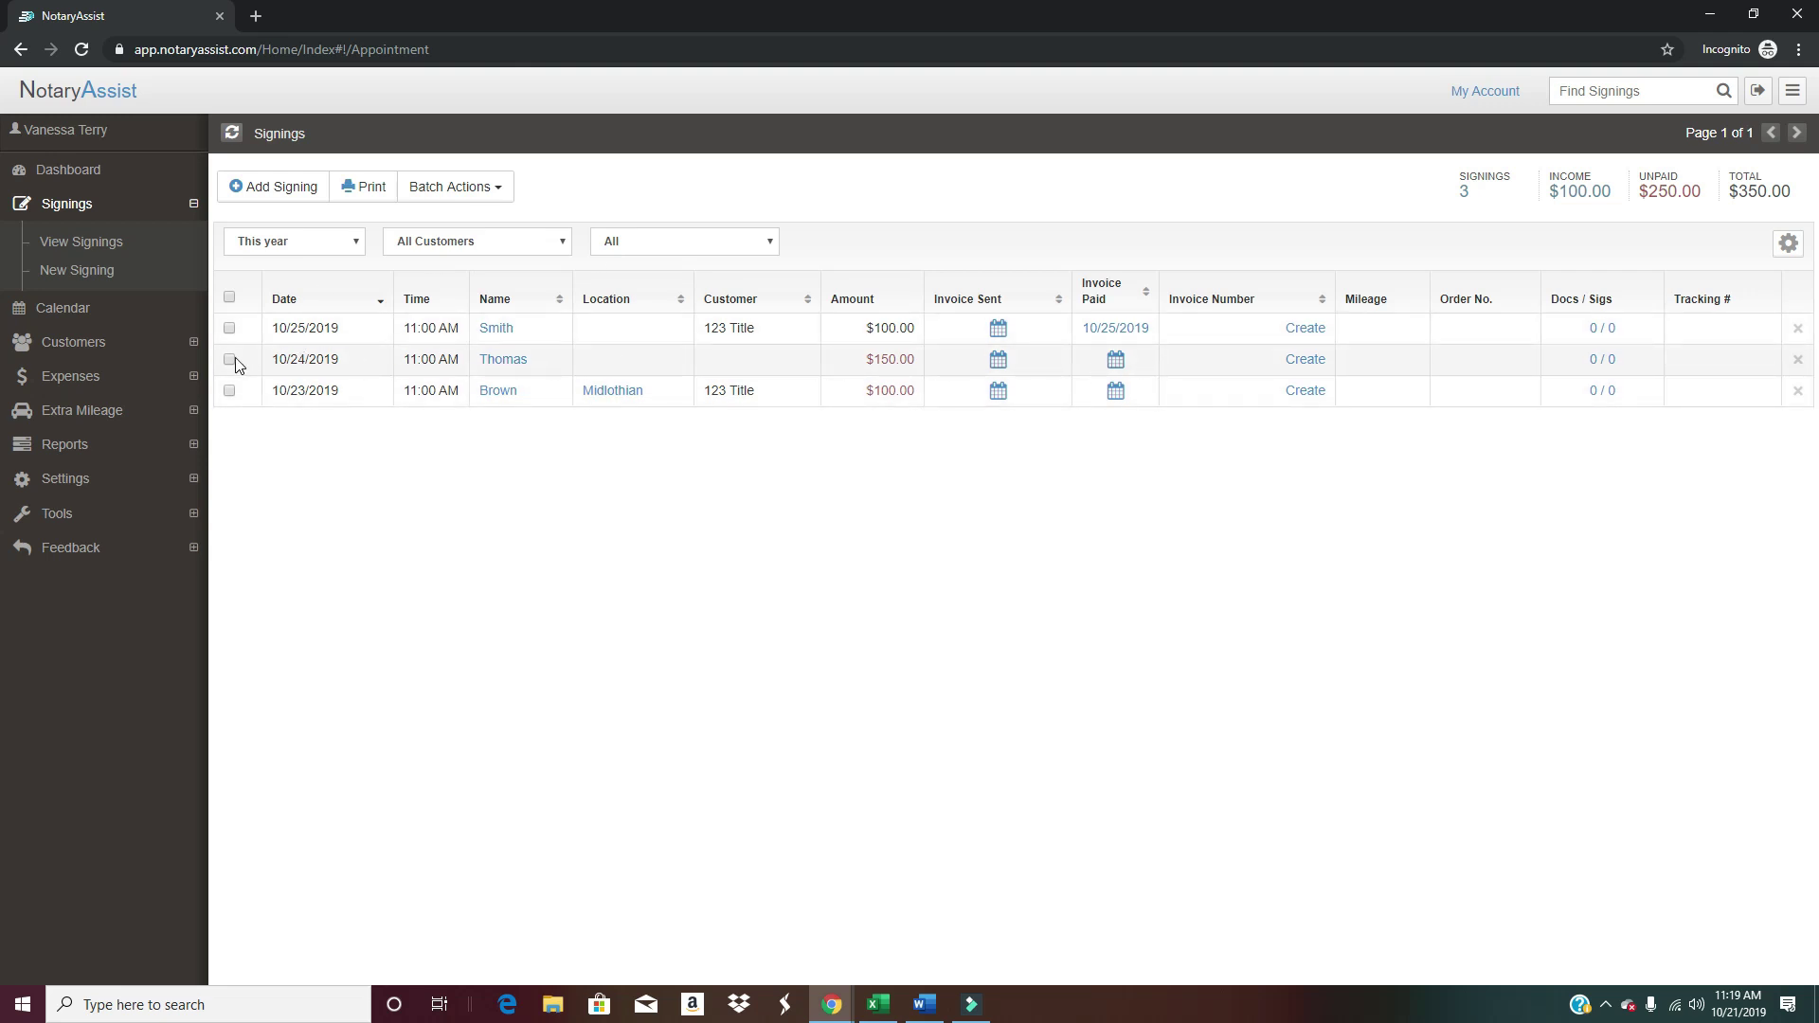
pyautogui.click(498, 360)
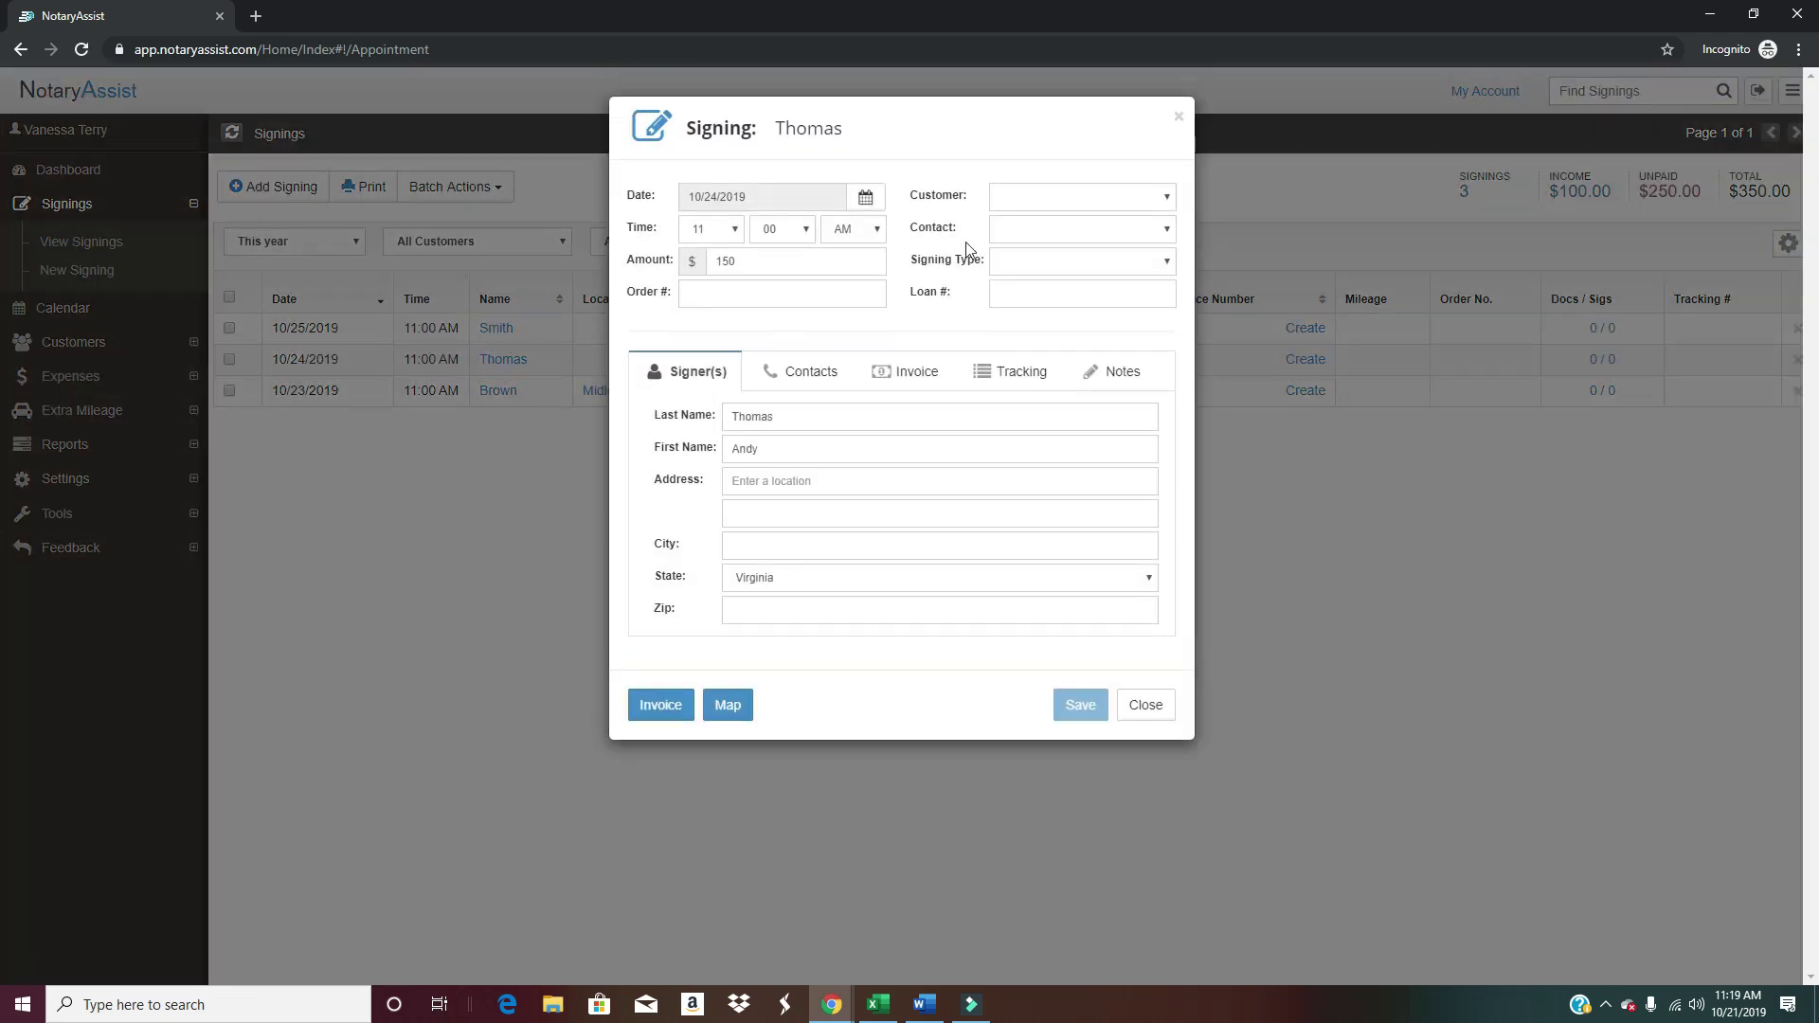
pyautogui.click(1015, 191)
pyautogui.click(1032, 248)
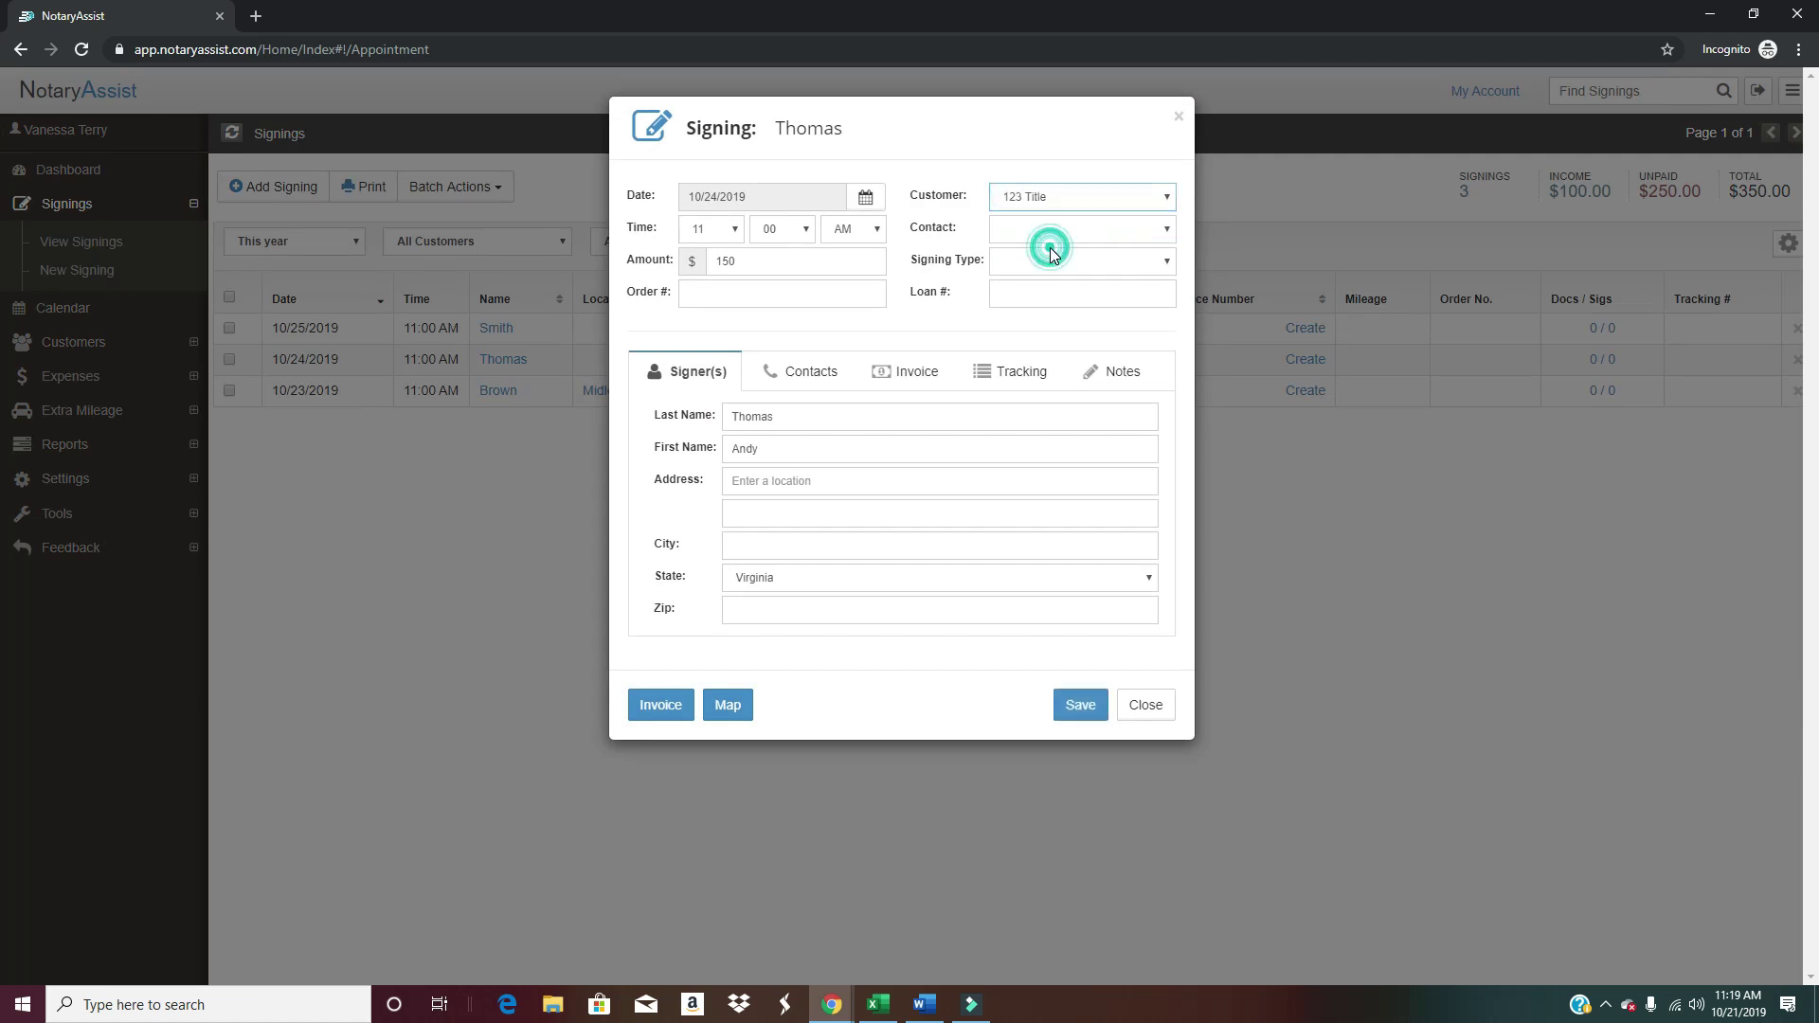
pyautogui.click(1023, 197)
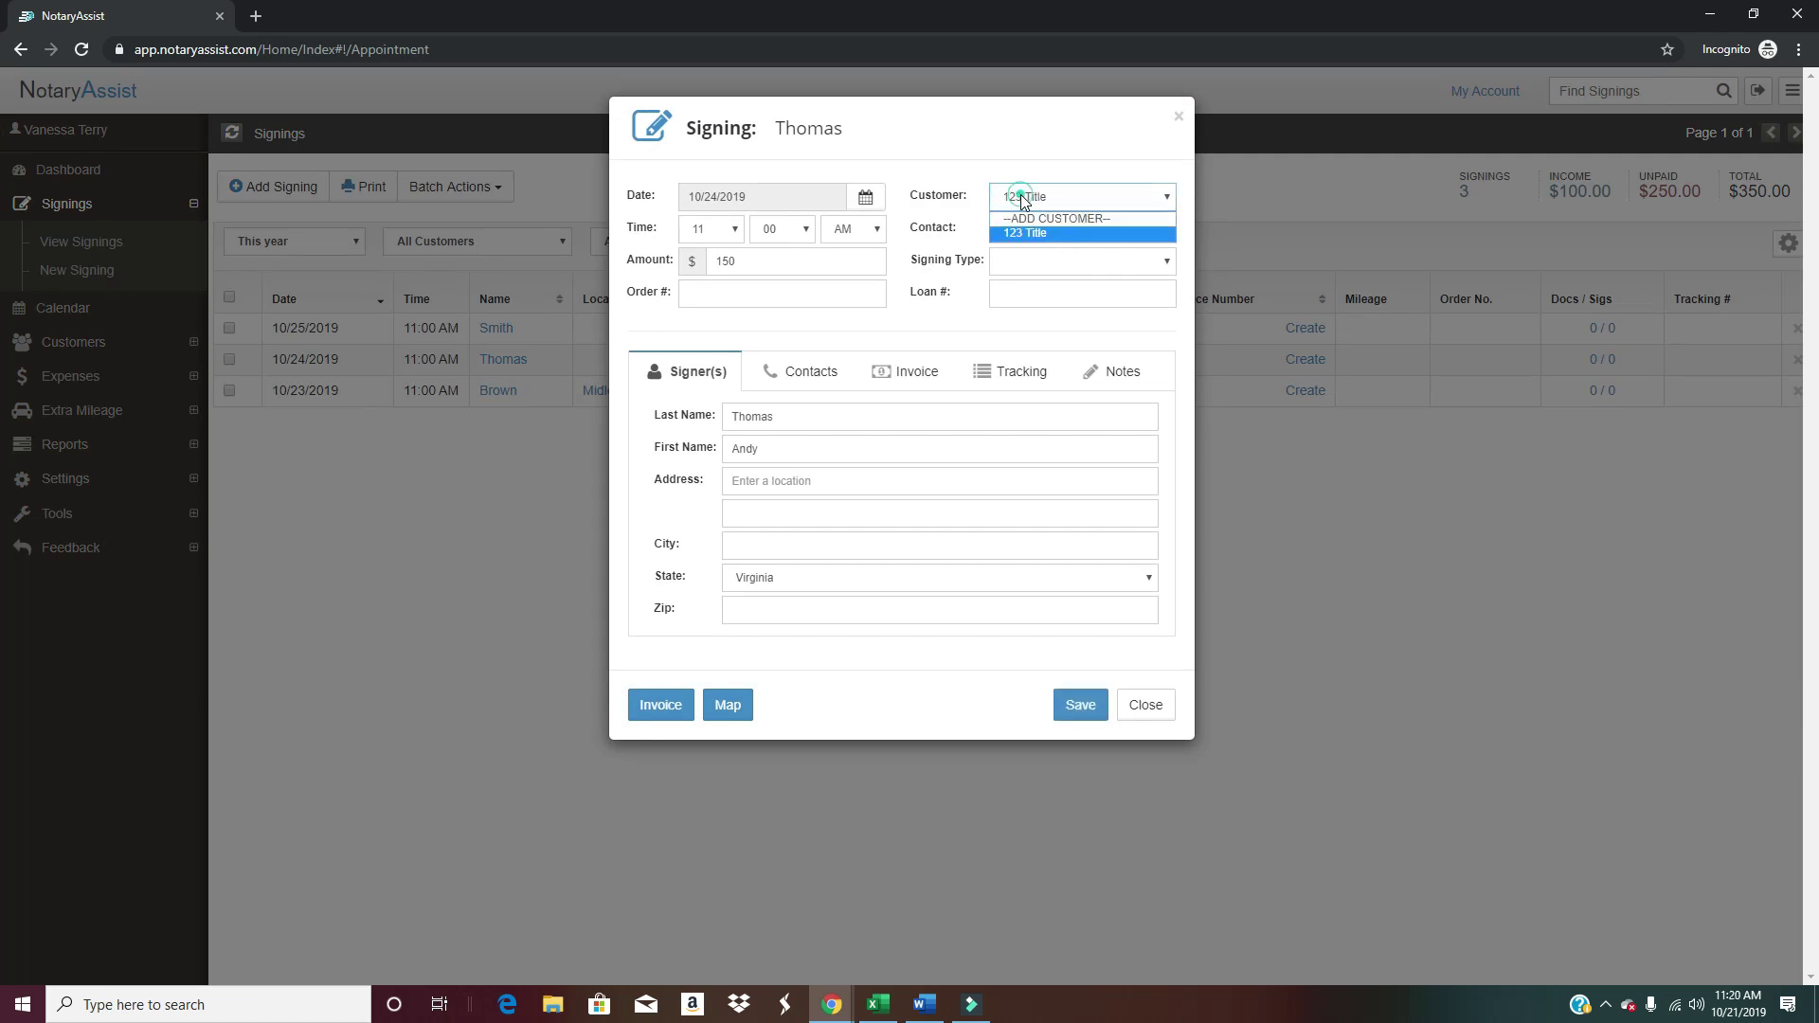
# Create new customer ABC Title and save it as the 10/24/2019 signing's customer.
pyautogui.click(1019, 217)
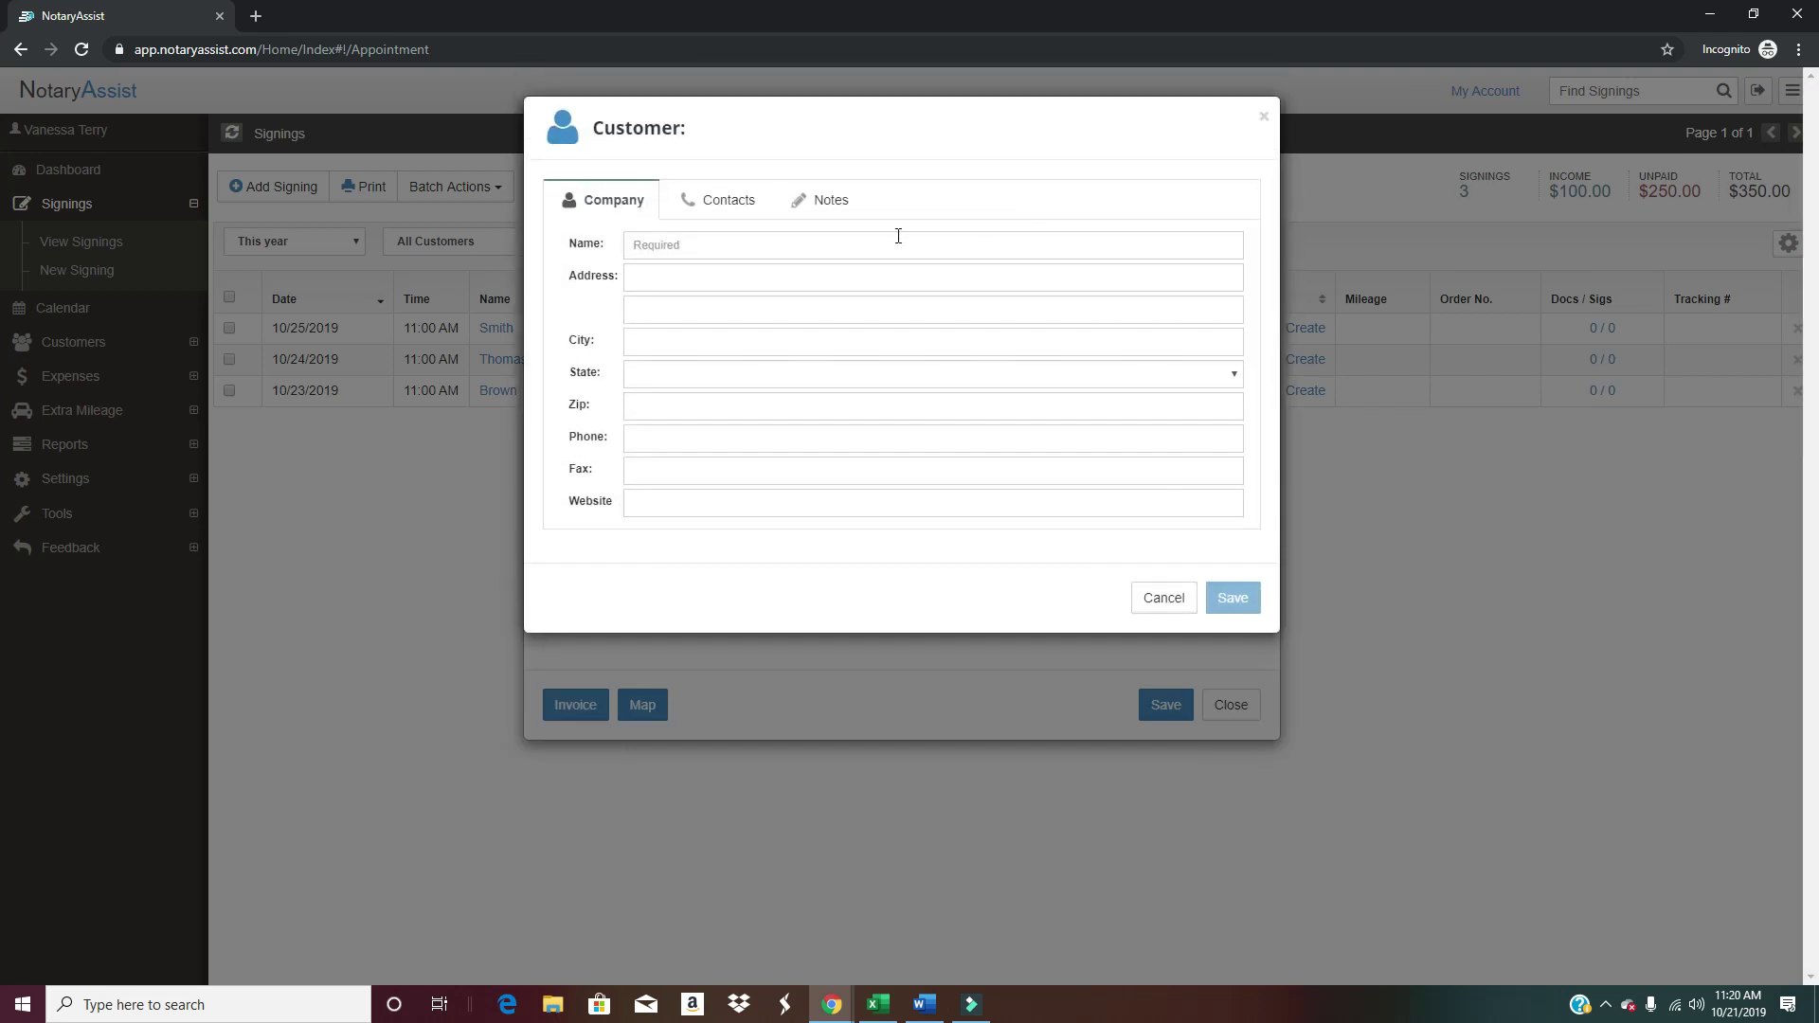
pyautogui.click(896, 244)
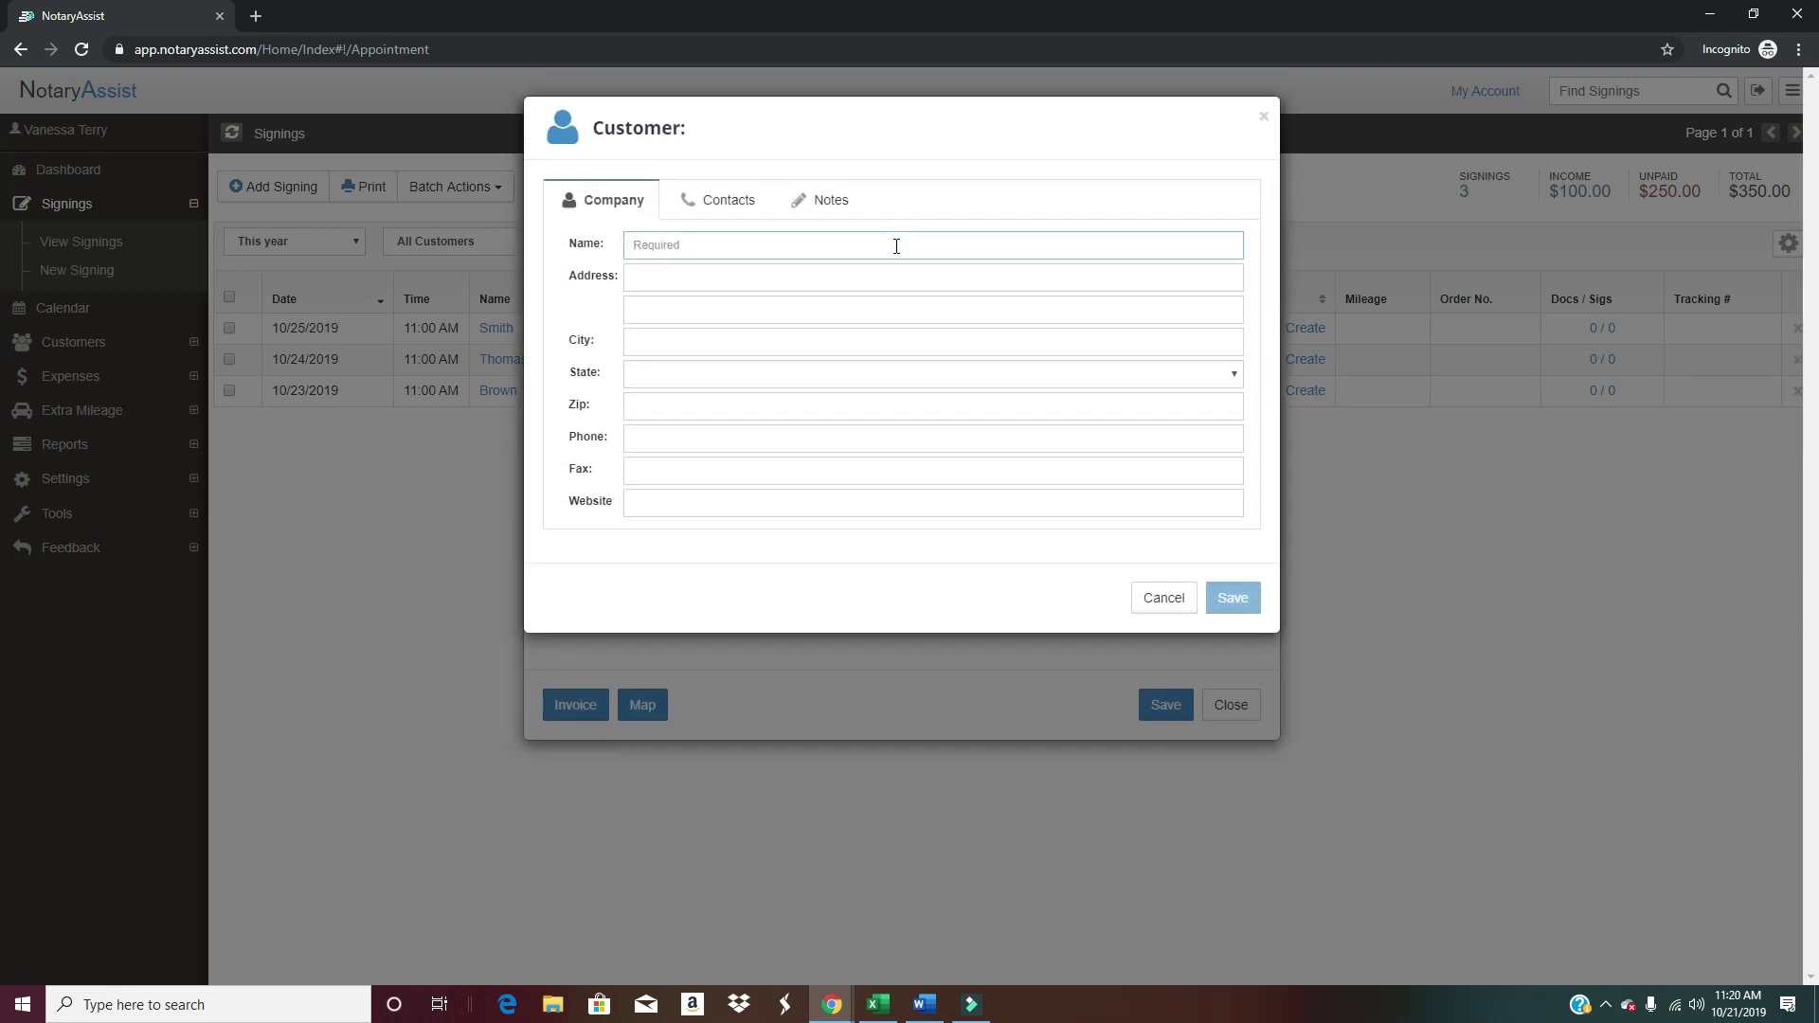
pyautogui.write('ABC')
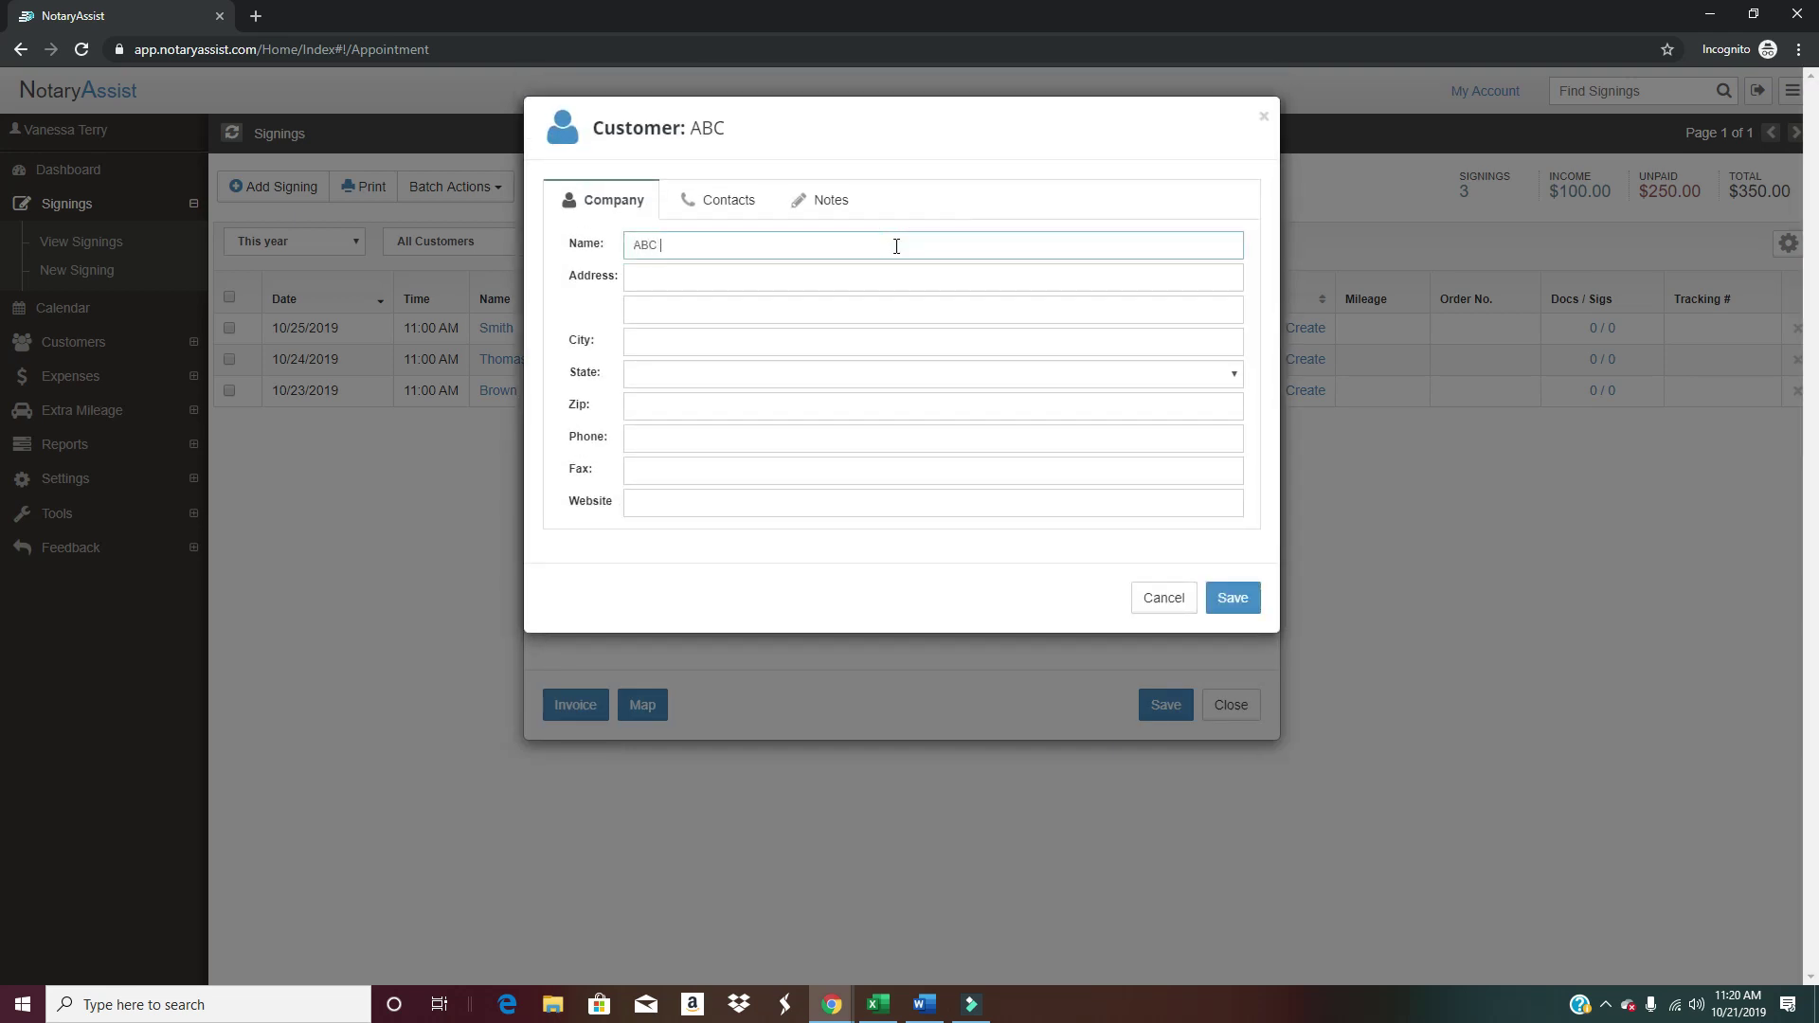
pyautogui.write(' Title')
pyautogui.click(1229, 597)
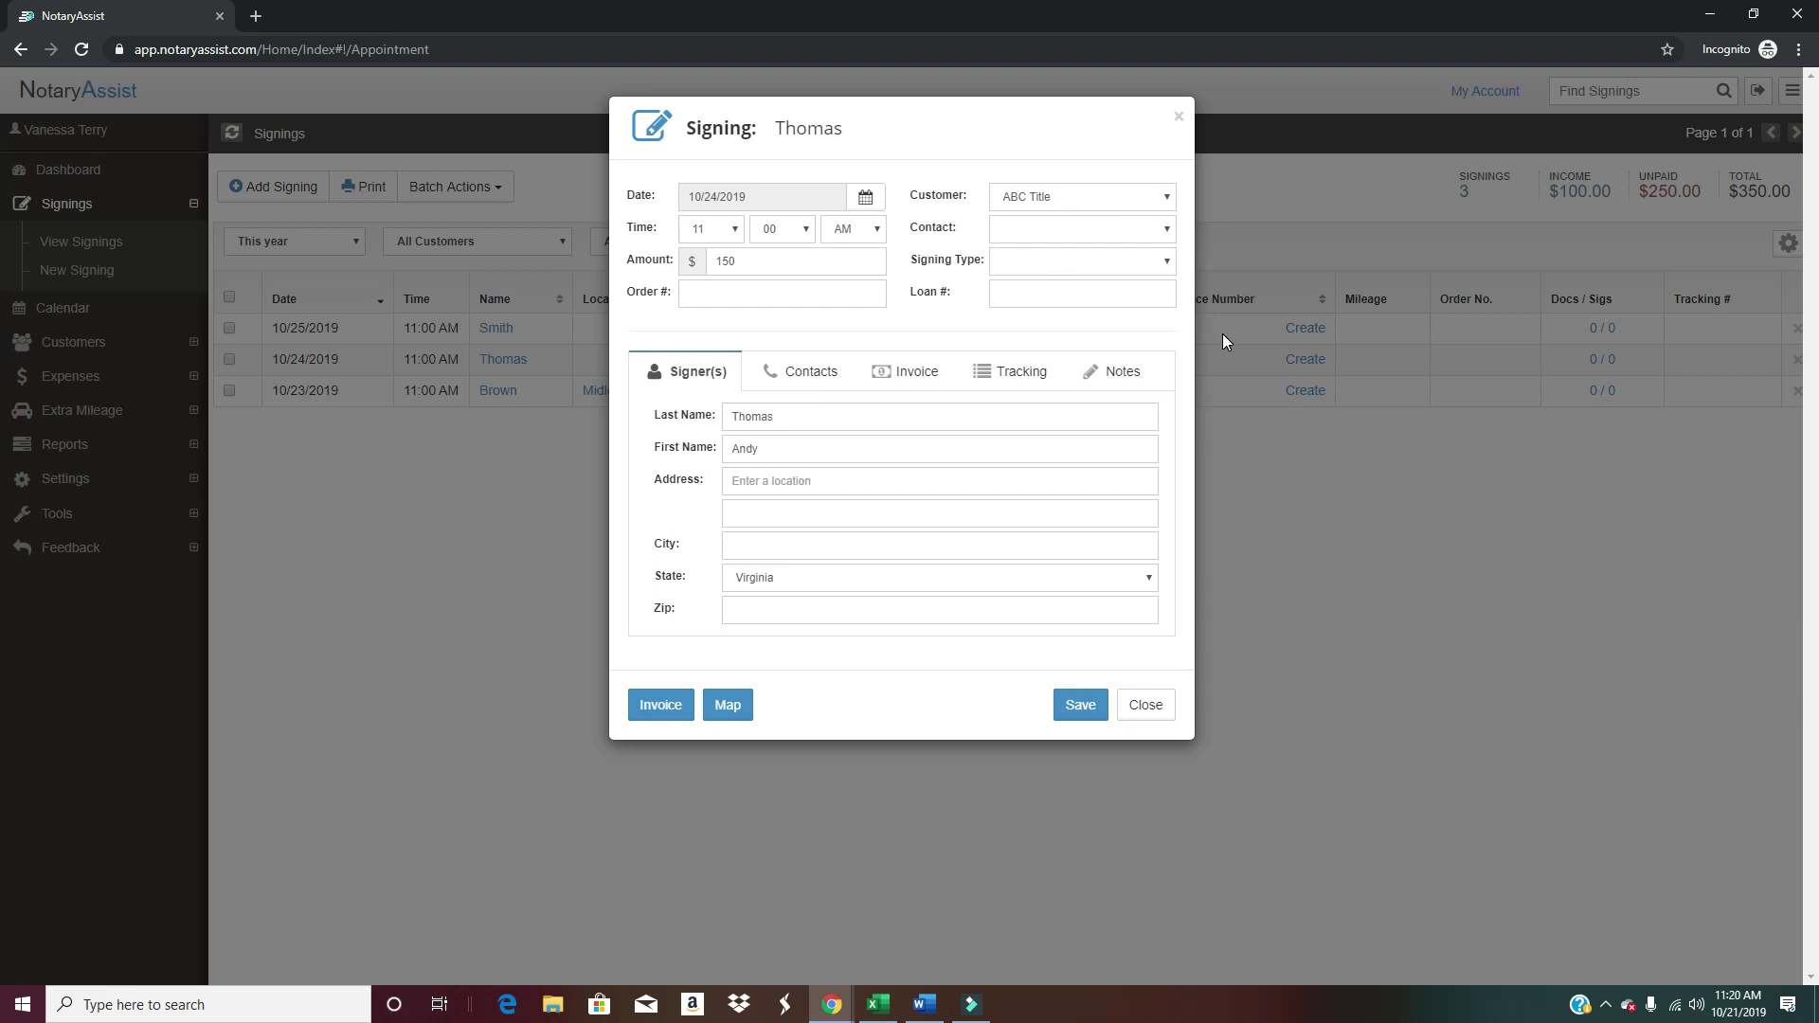
pyautogui.click(1080, 706)
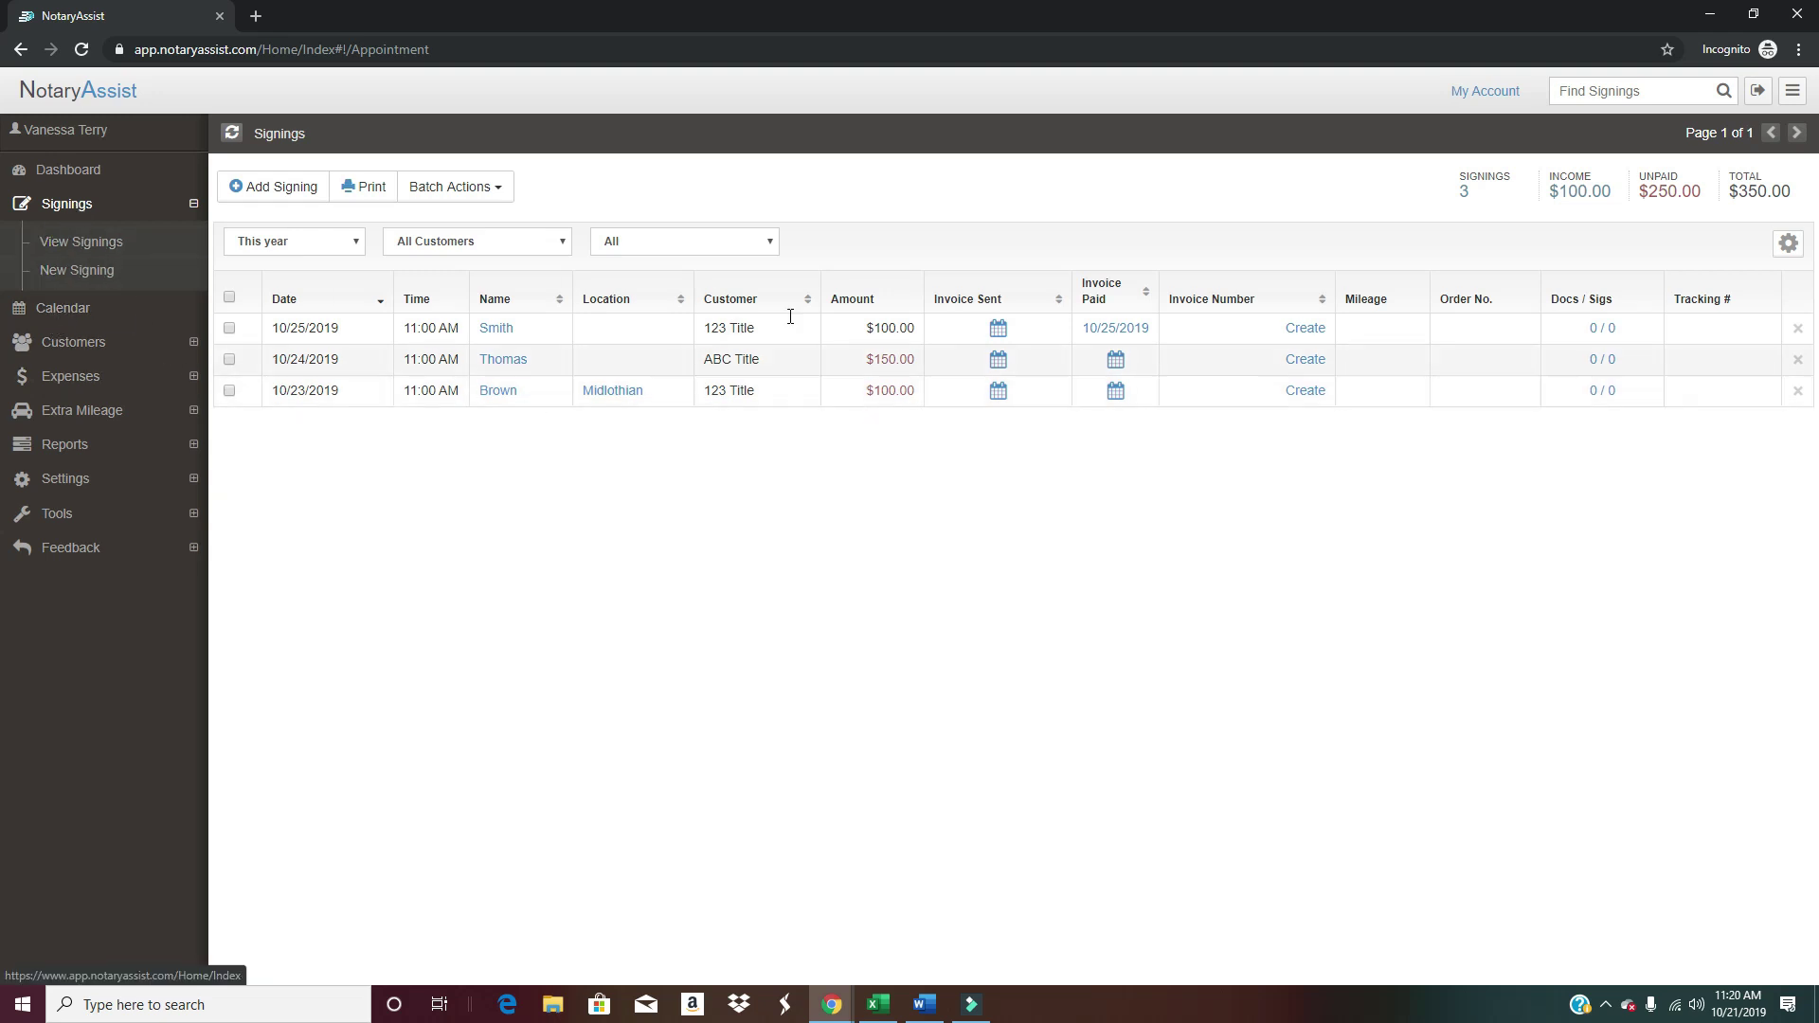
# Record the signing's $150 invoice as paid on 10/25/2019 with its check number.
pyautogui.click(1115, 361)
pyautogui.click(768, 302)
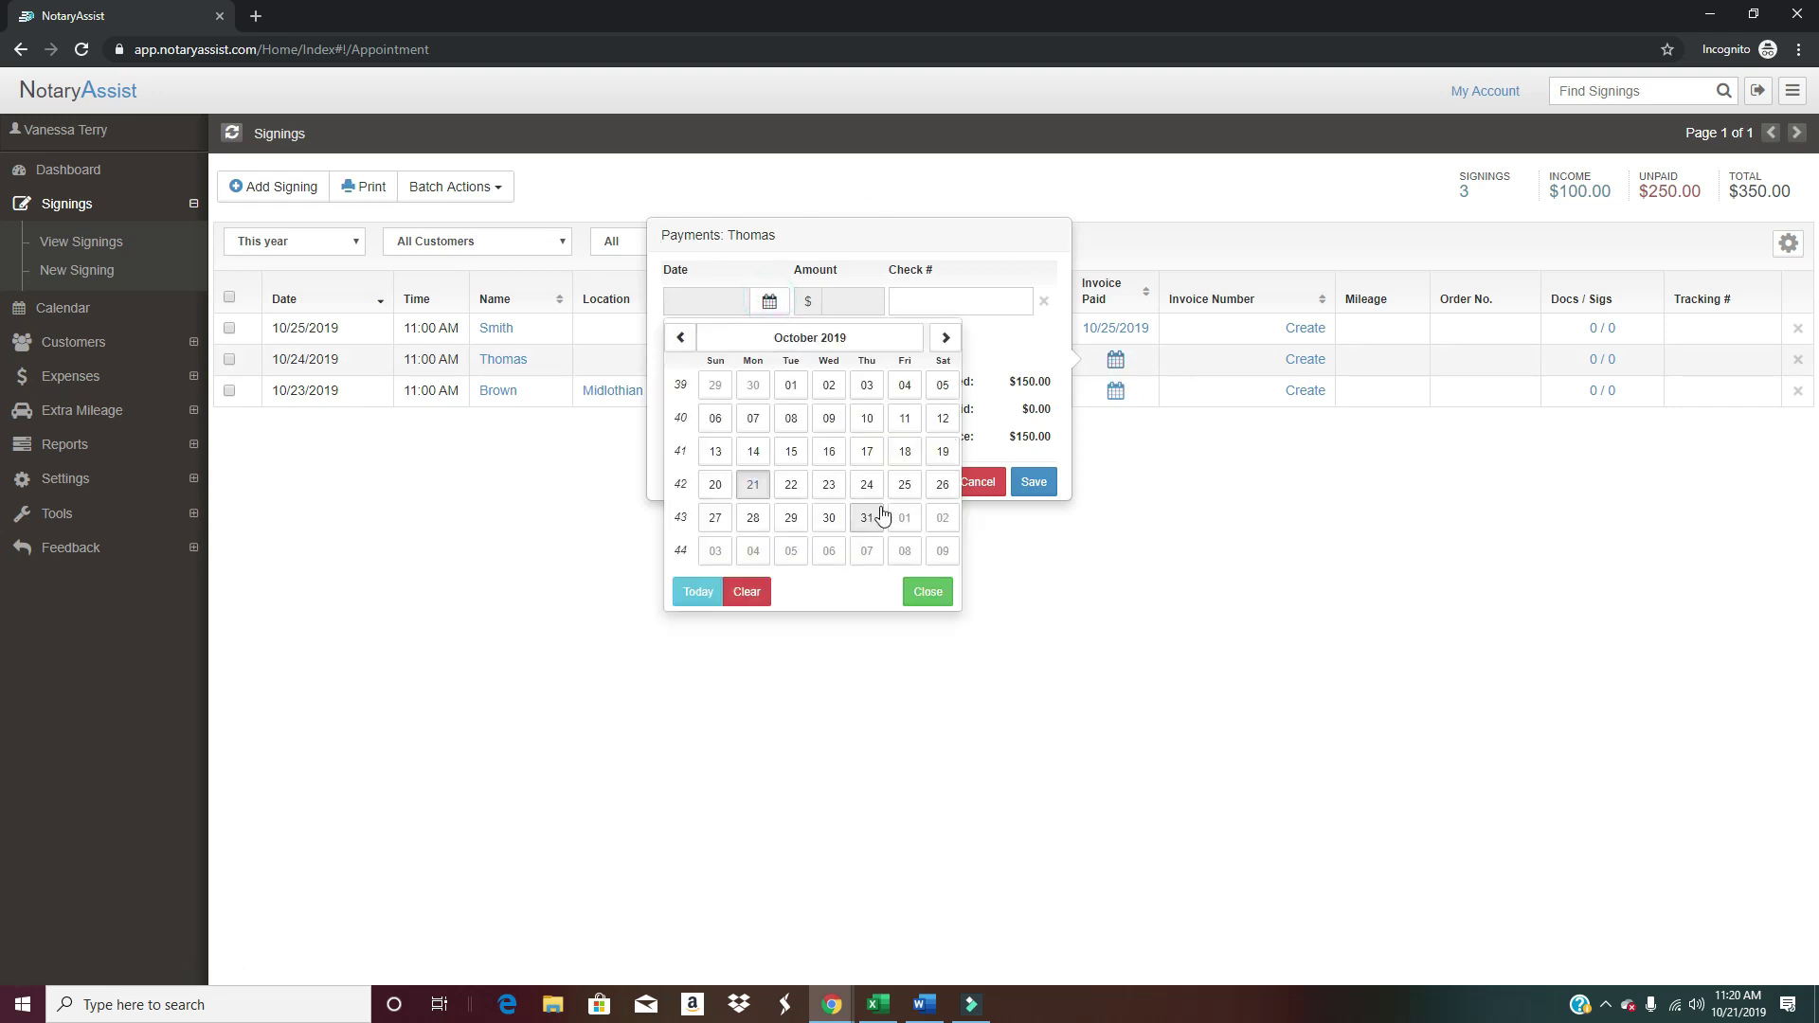
pyautogui.click(905, 486)
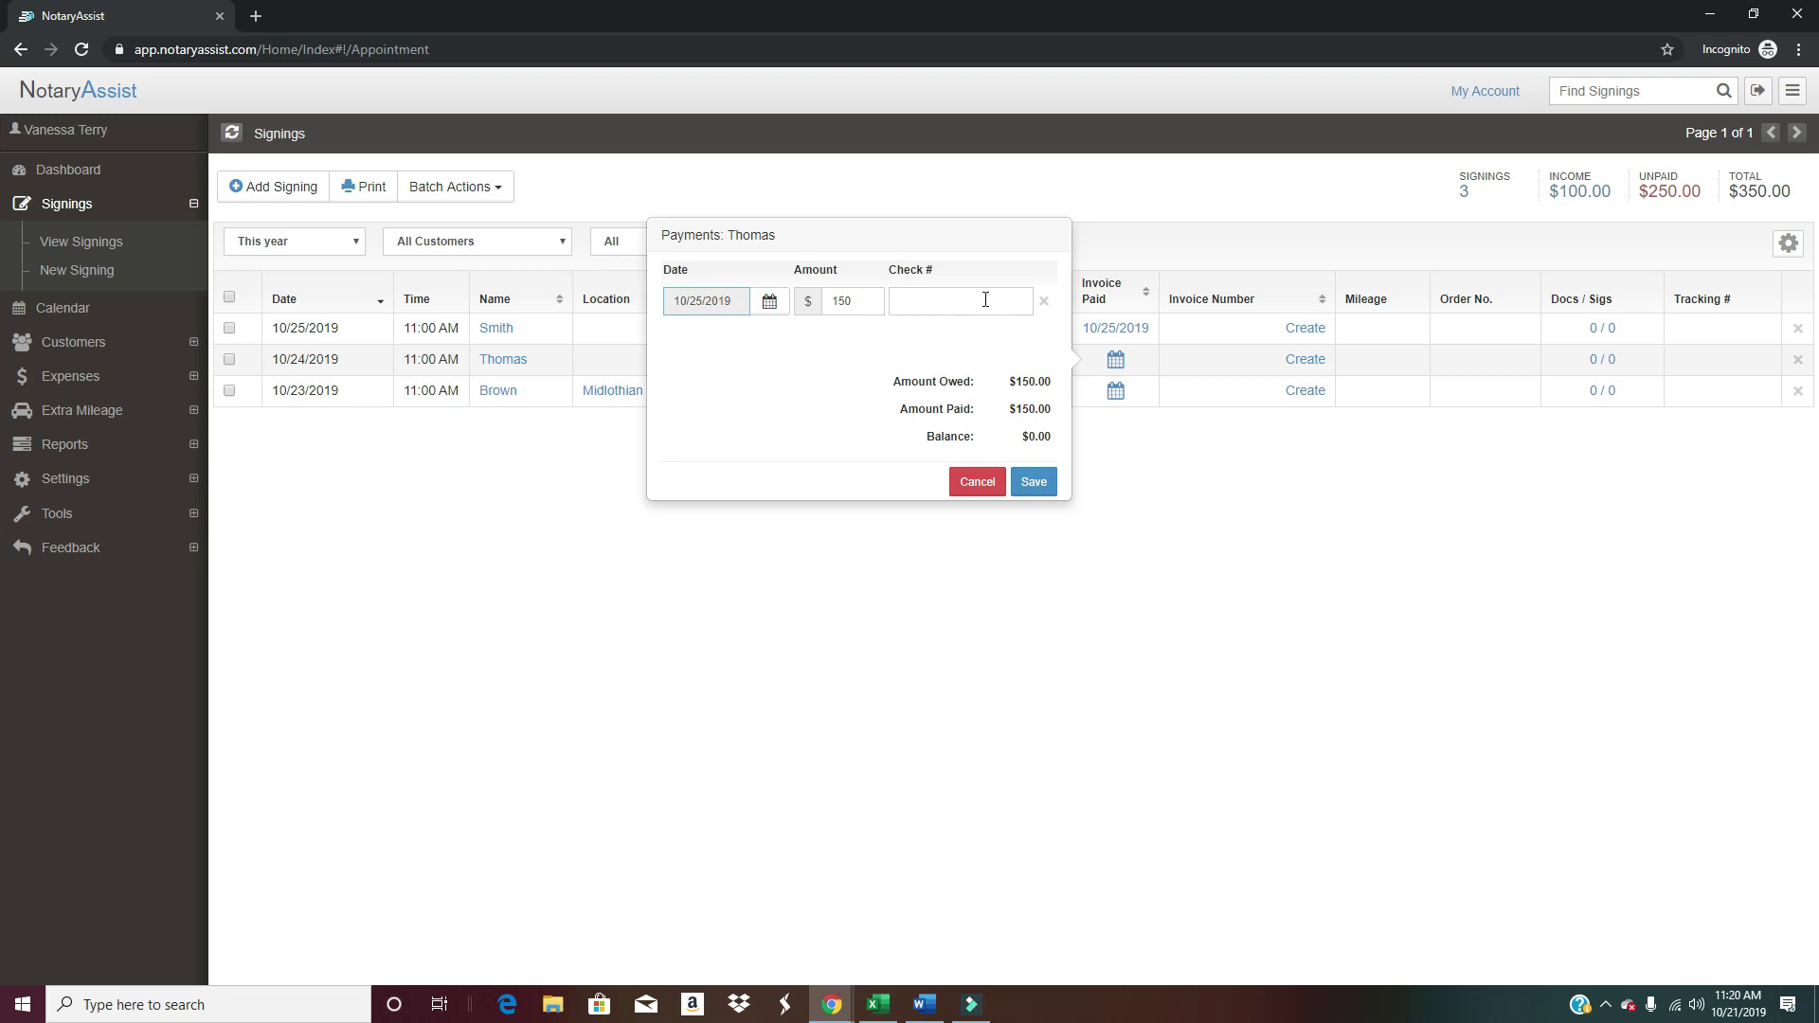
pyautogui.click(920, 303)
pyautogui.write('101')
pyautogui.click(1033, 481)
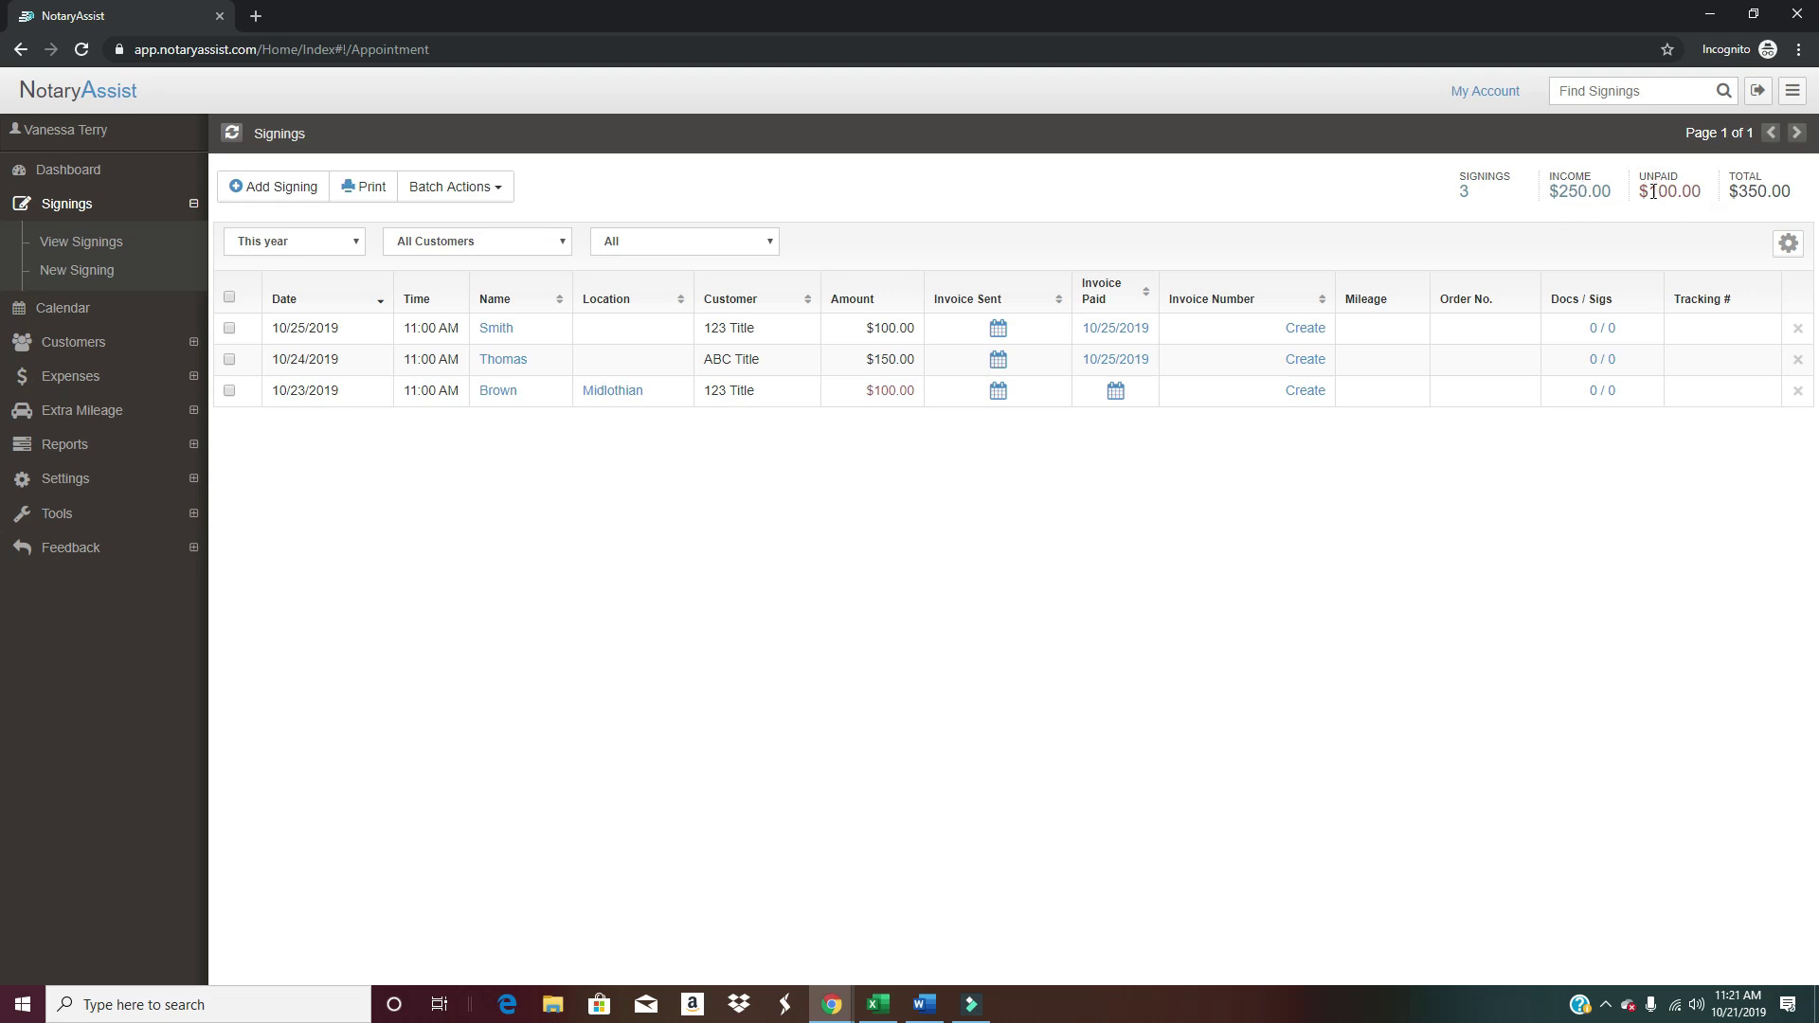
# Filter the signings list to Unpaid, leaving only the 10/23/2019 $100.00 signing.
pyautogui.click(541, 243)
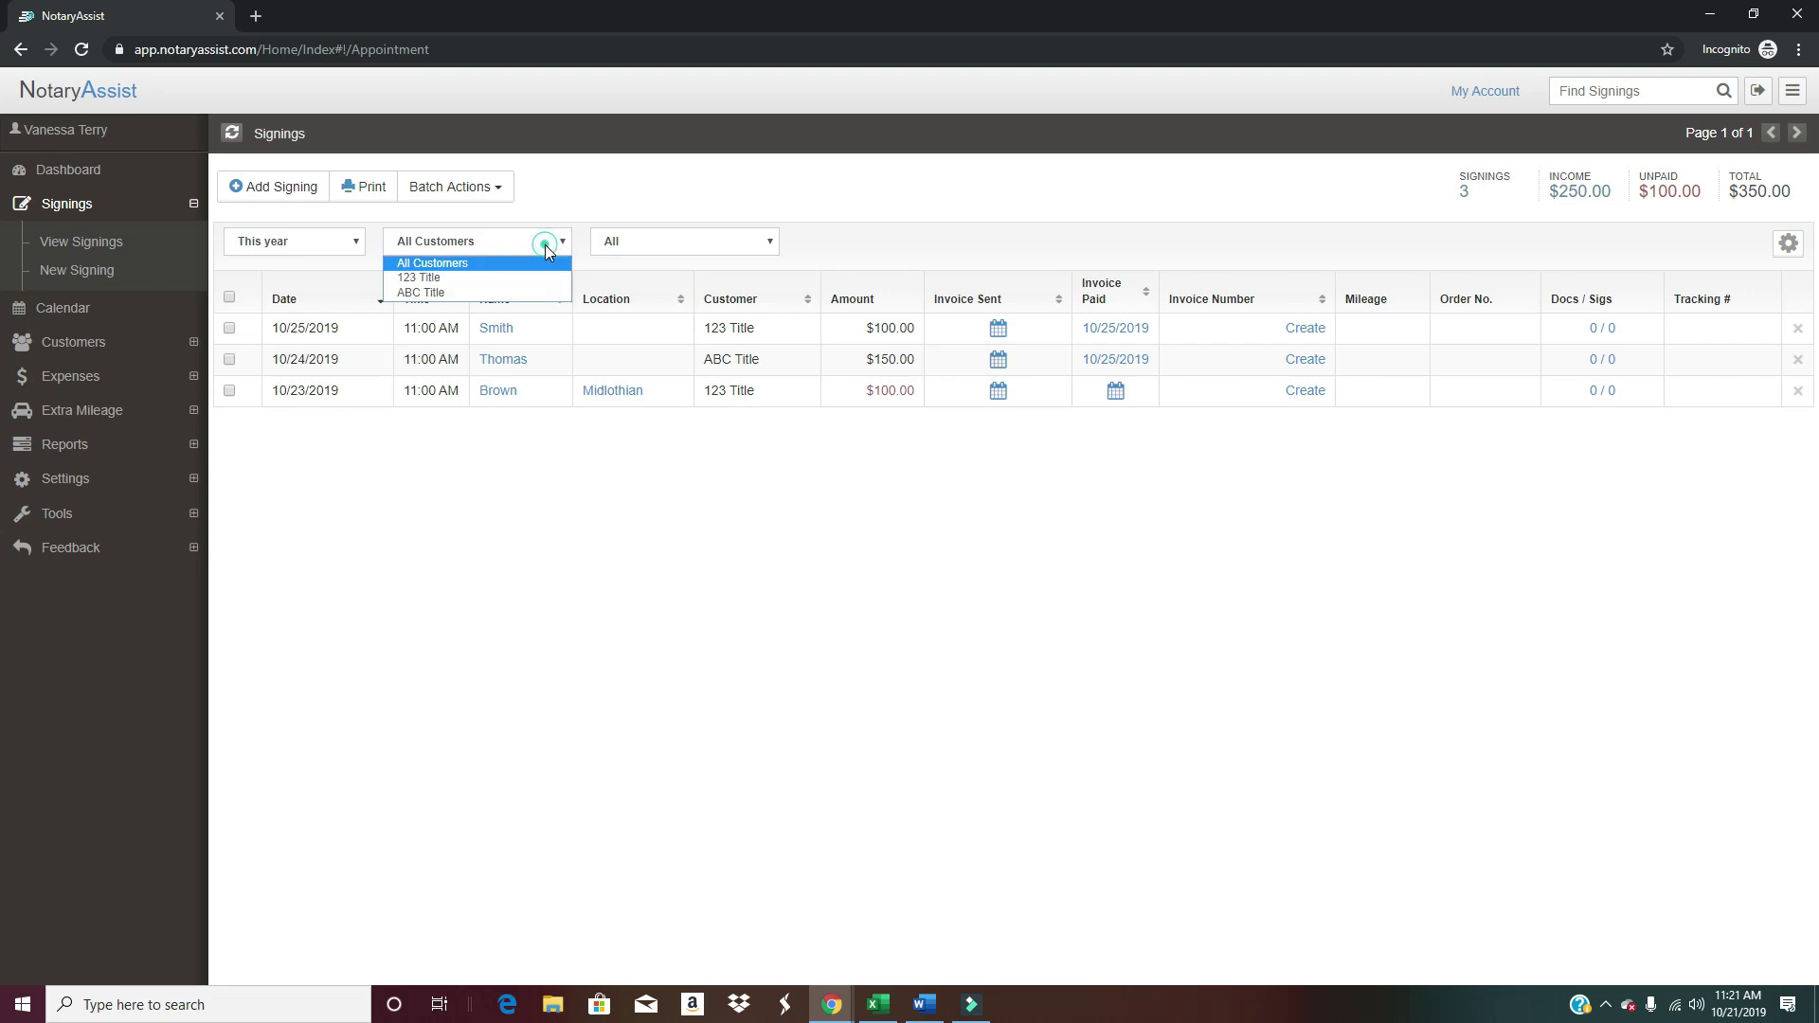
pyautogui.click(637, 243)
pyautogui.click(625, 293)
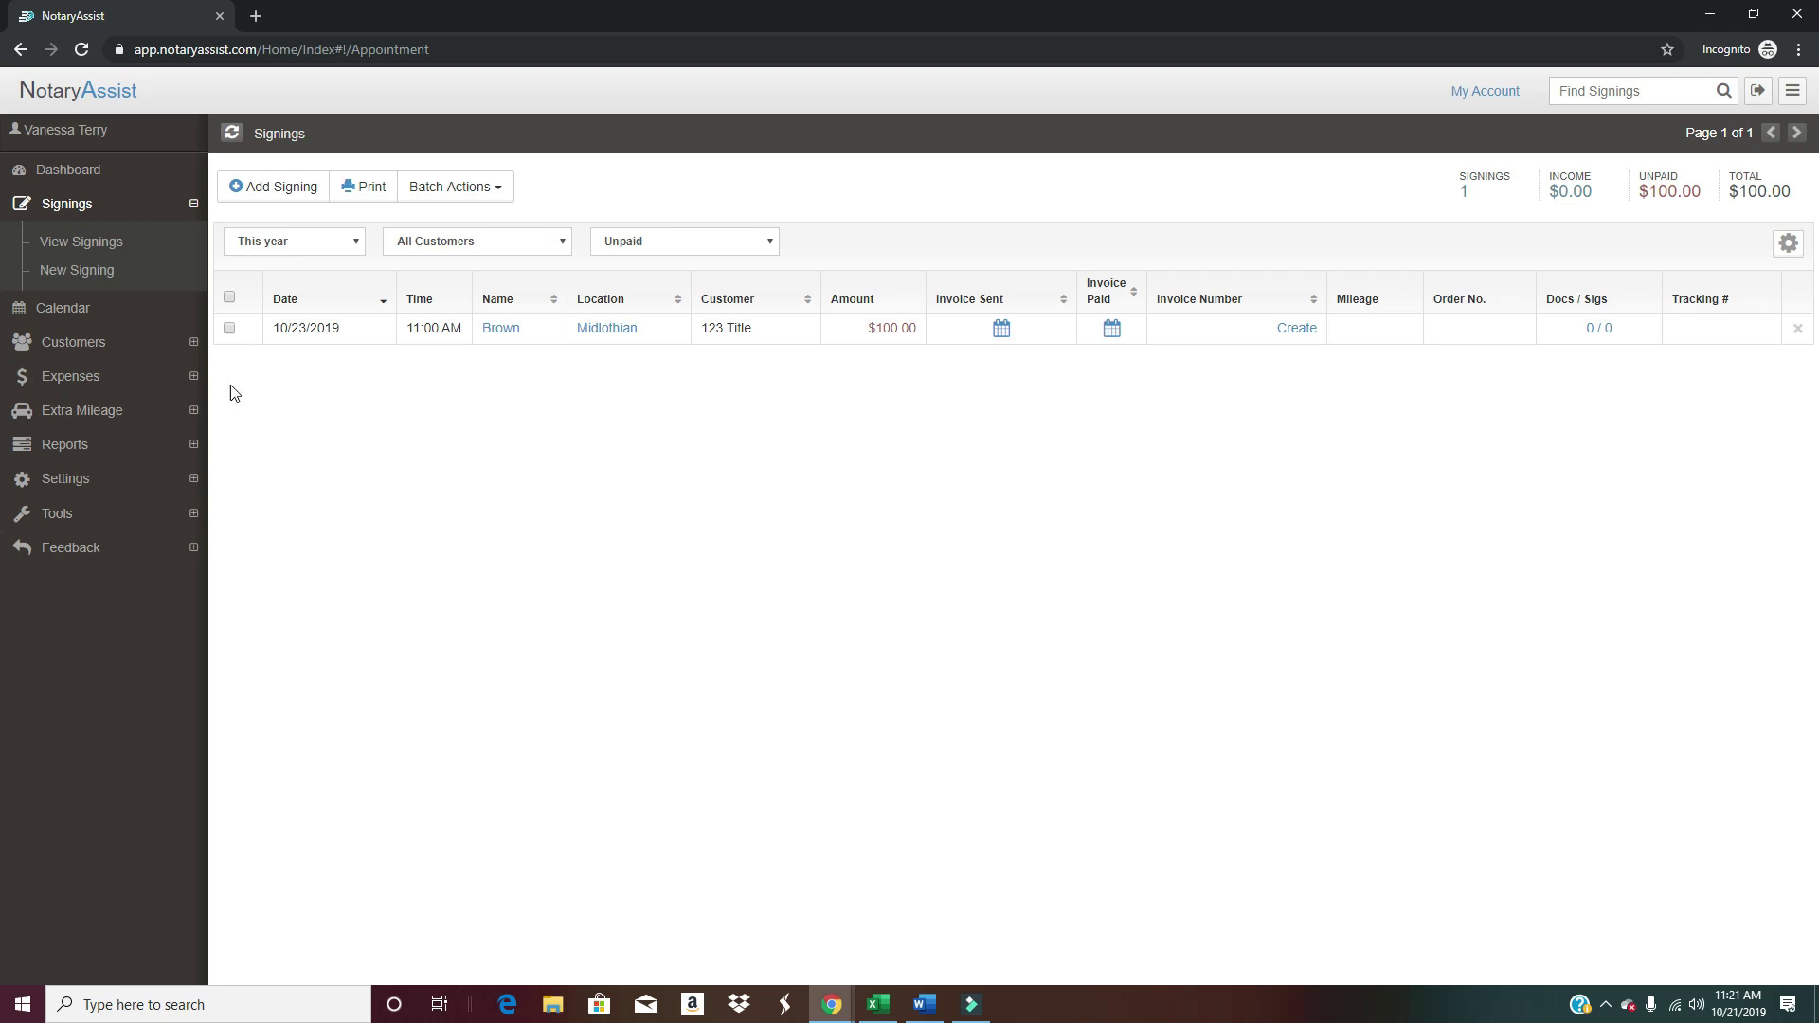
# Look over the signings calendar, then list the customers 123 Title and ABC Title.
pyautogui.click(51, 312)
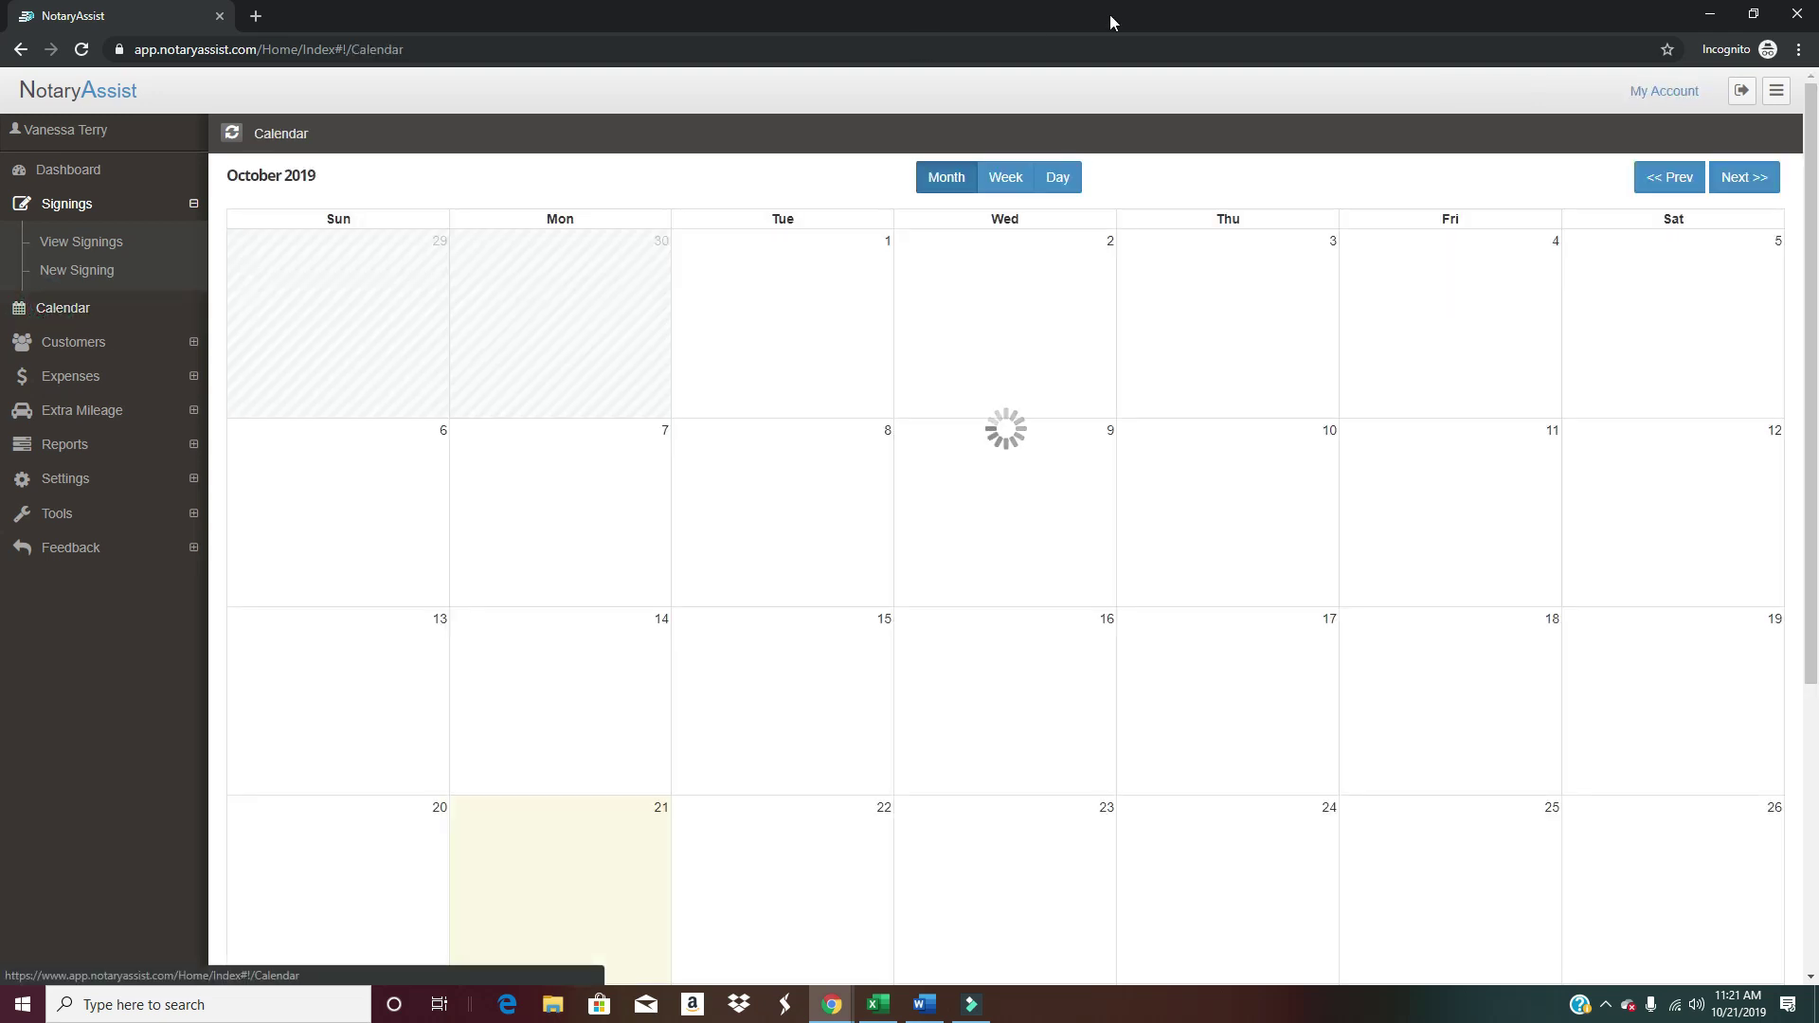
pyautogui.scroll(-4, 1189, 620)
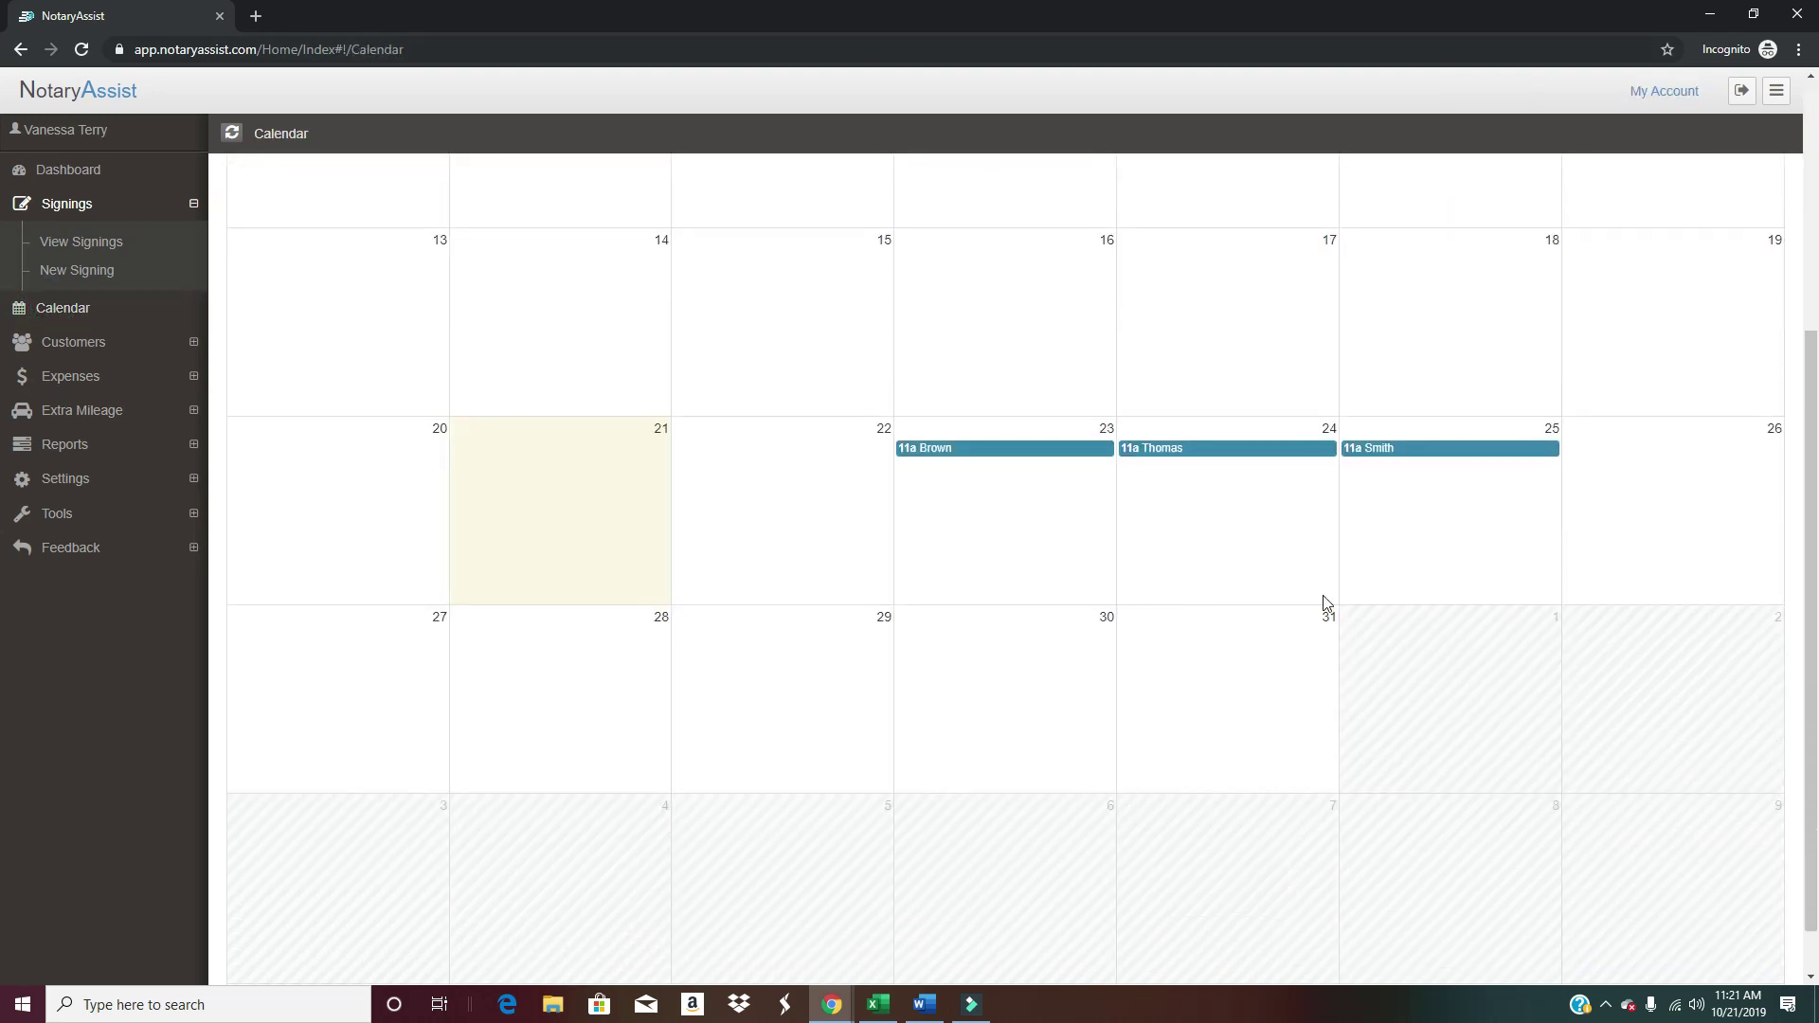
pyautogui.scroll(4, 1165, 682)
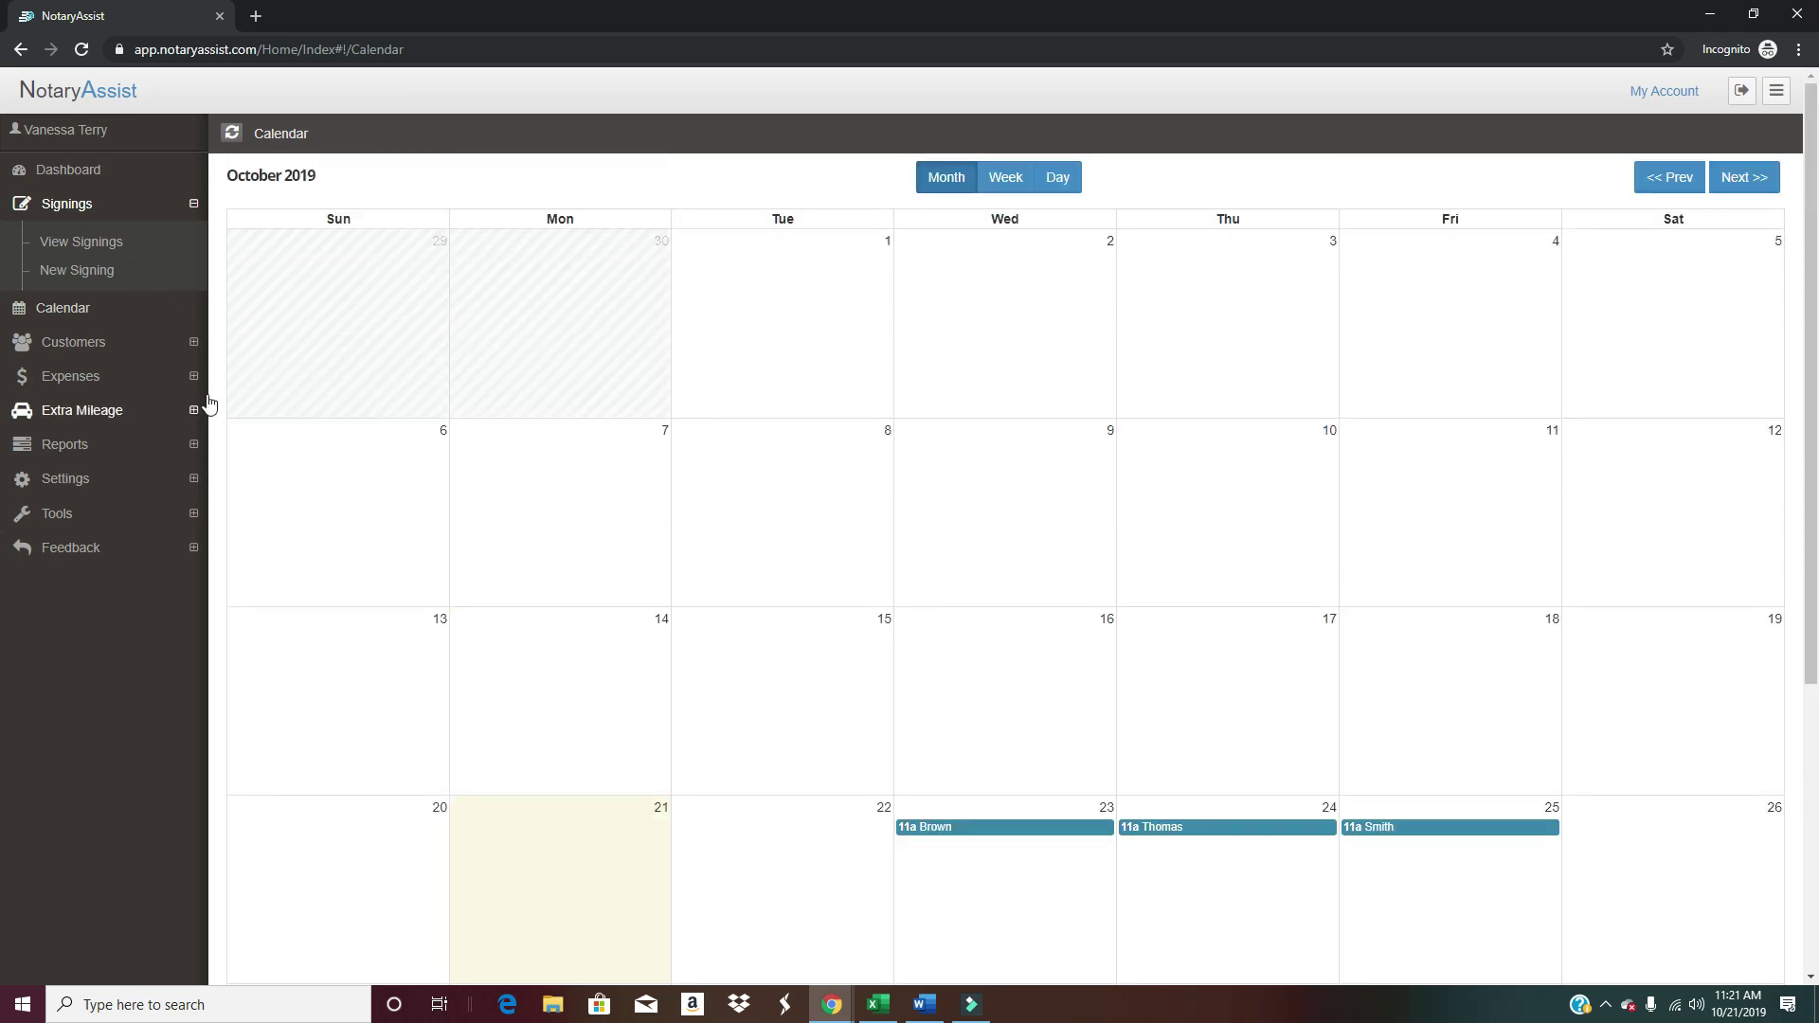
pyautogui.click(66, 343)
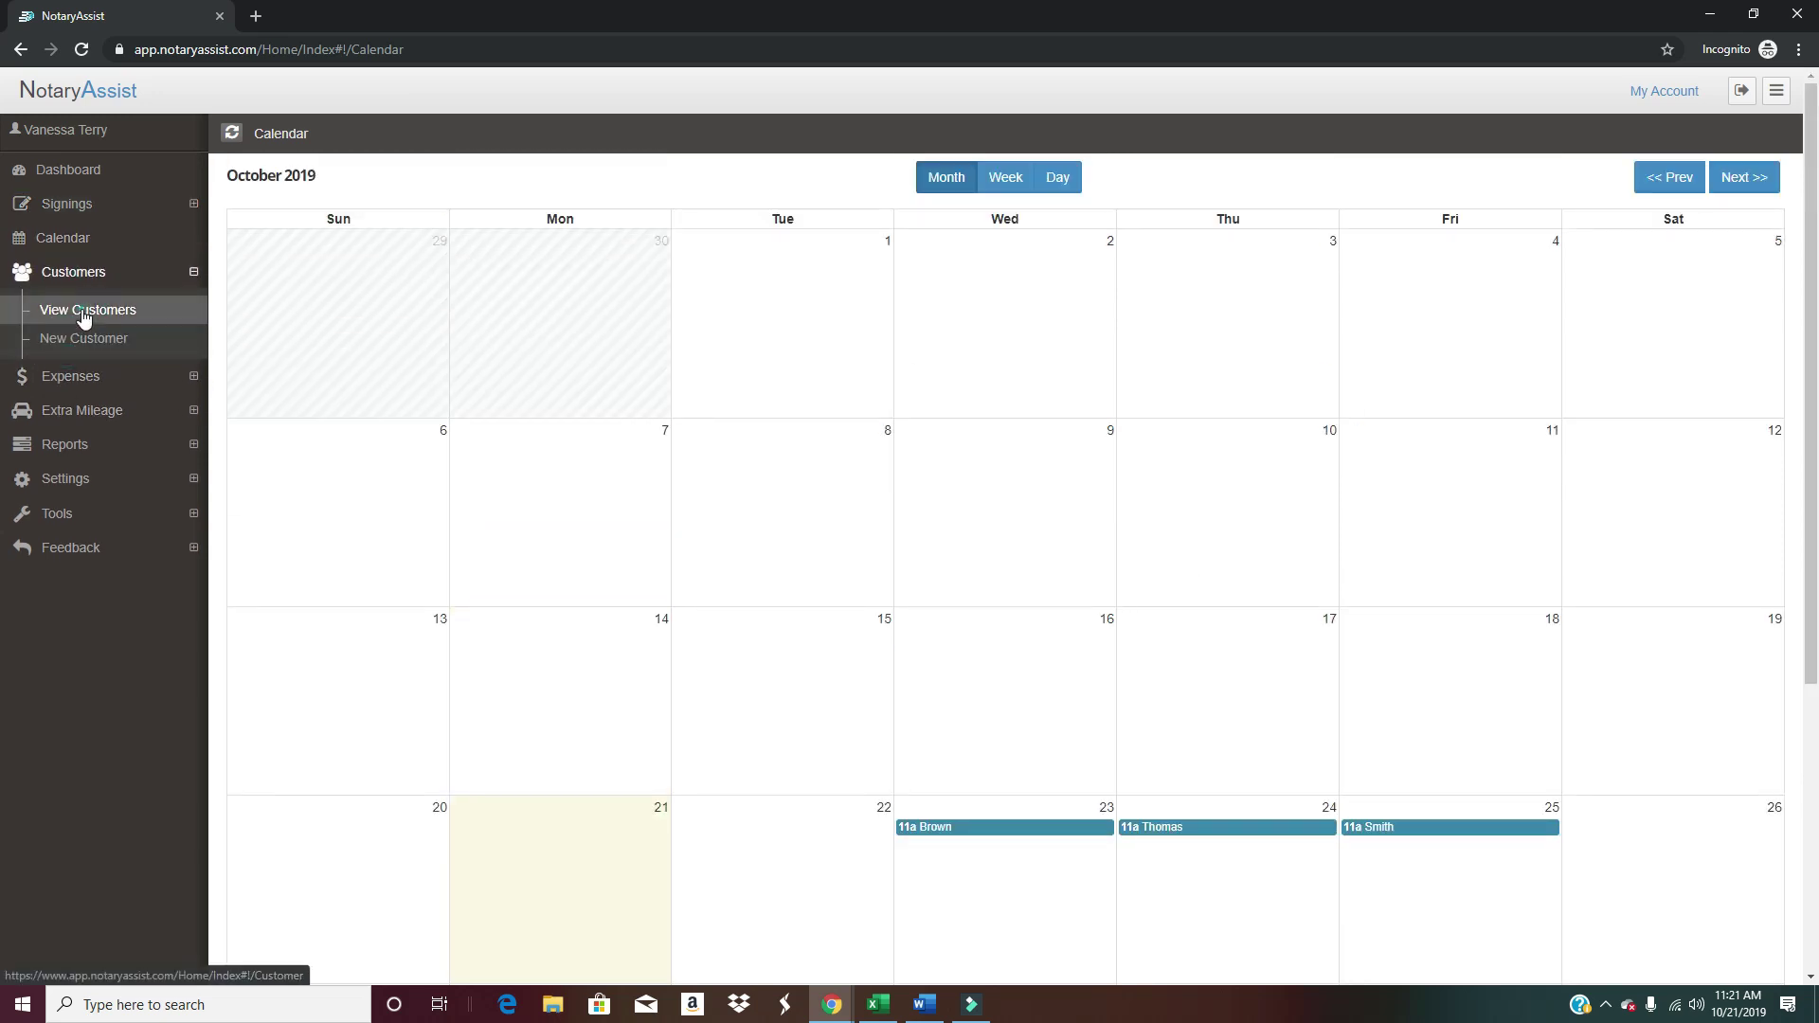
pyautogui.click(81, 311)
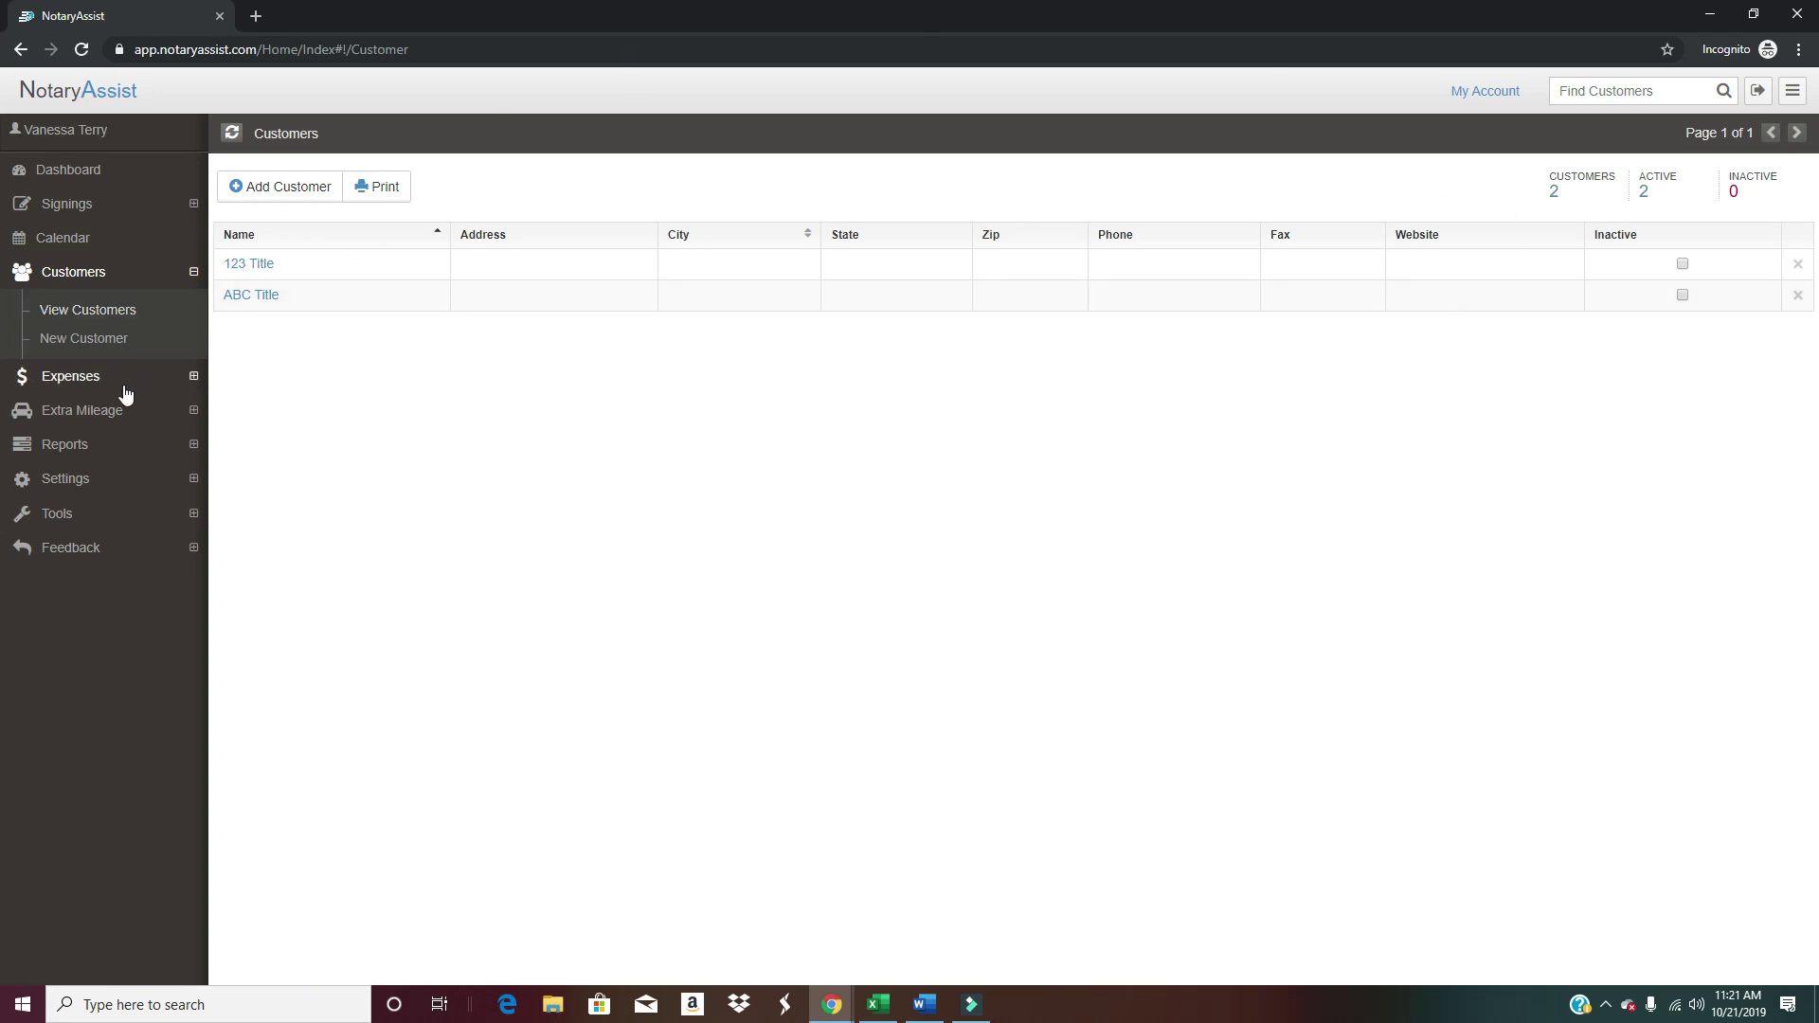
# Start a new customer record, check its contacts section, then close it unsaved, keeping 123 Title and ABC Title.
pyautogui.click(49, 343)
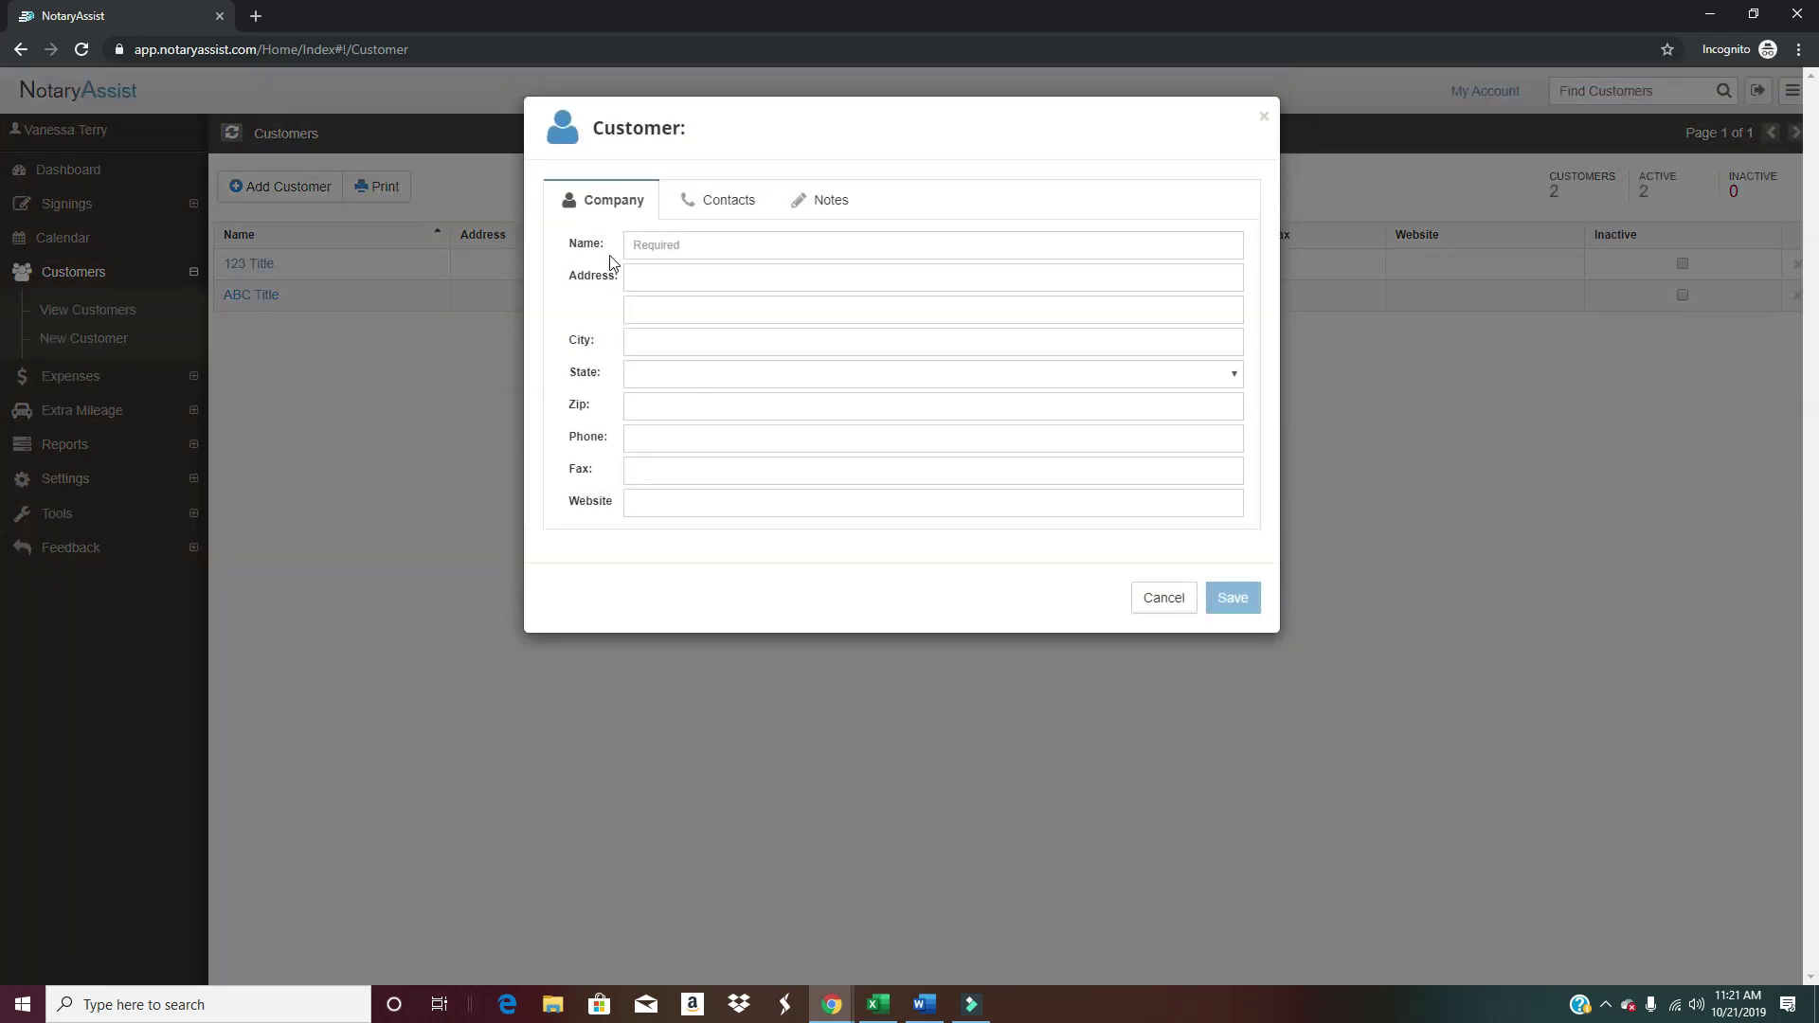
pyautogui.click(697, 220)
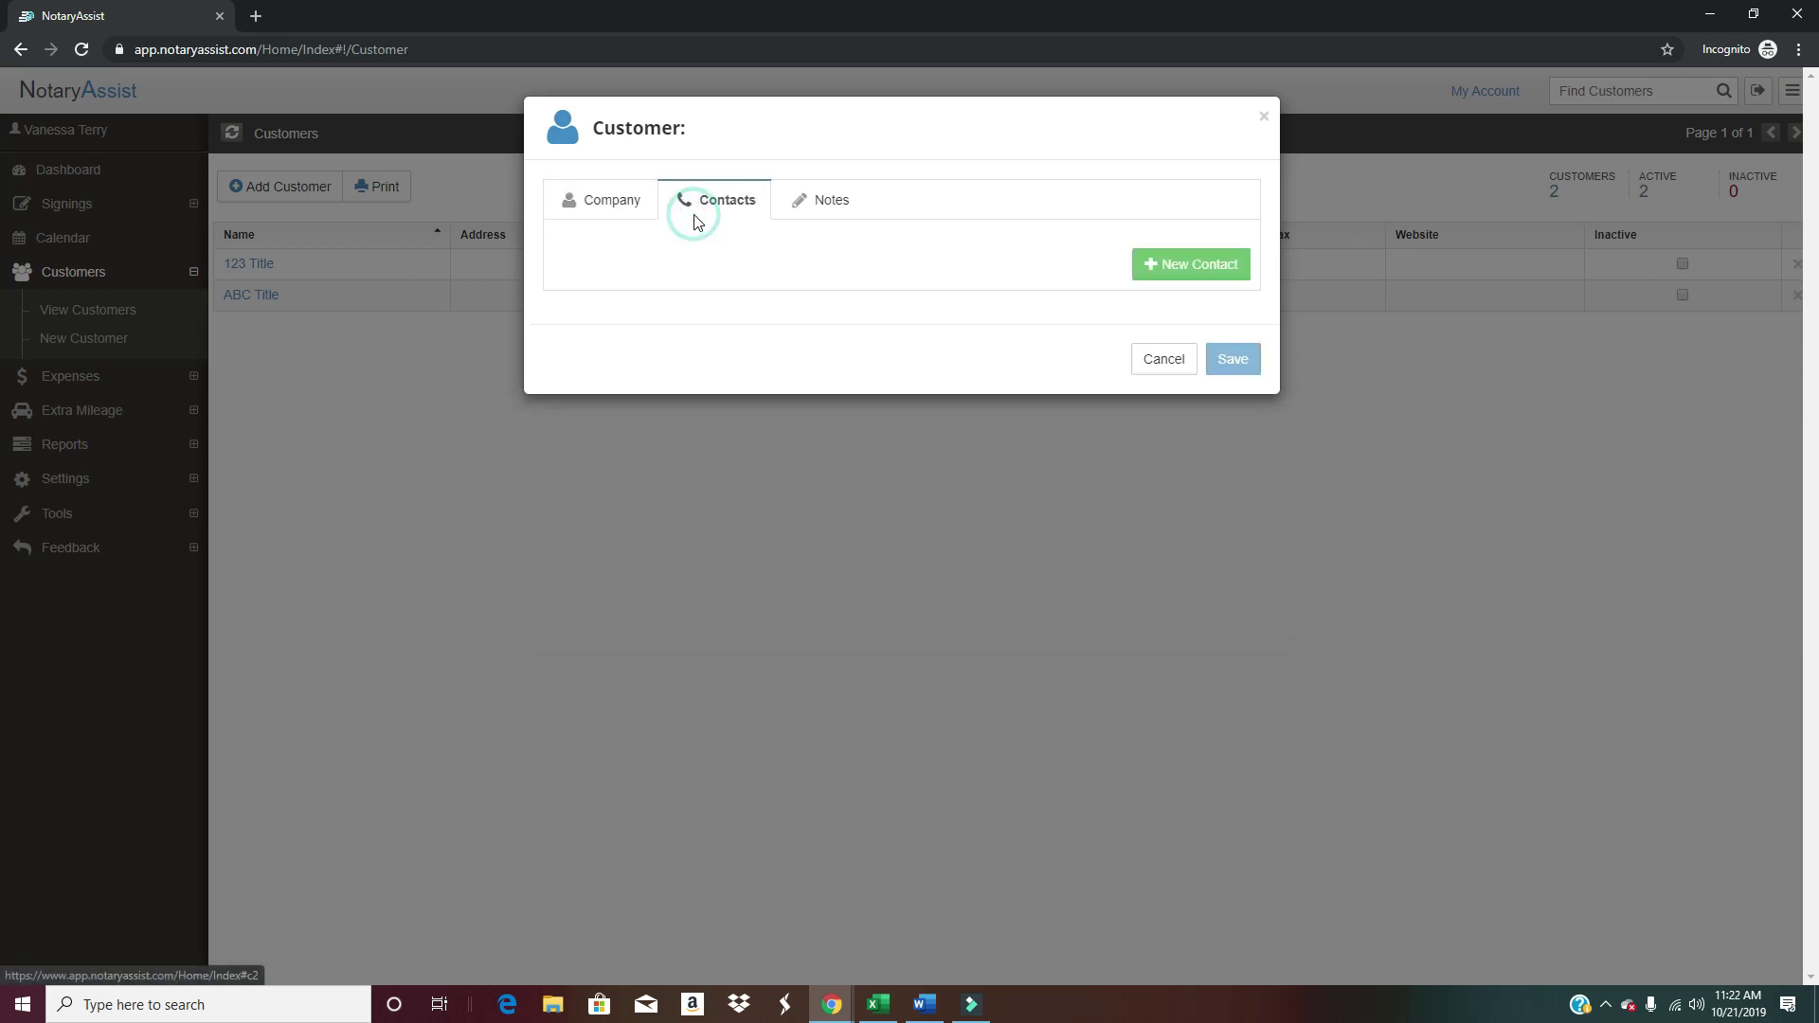
pyautogui.click(1265, 116)
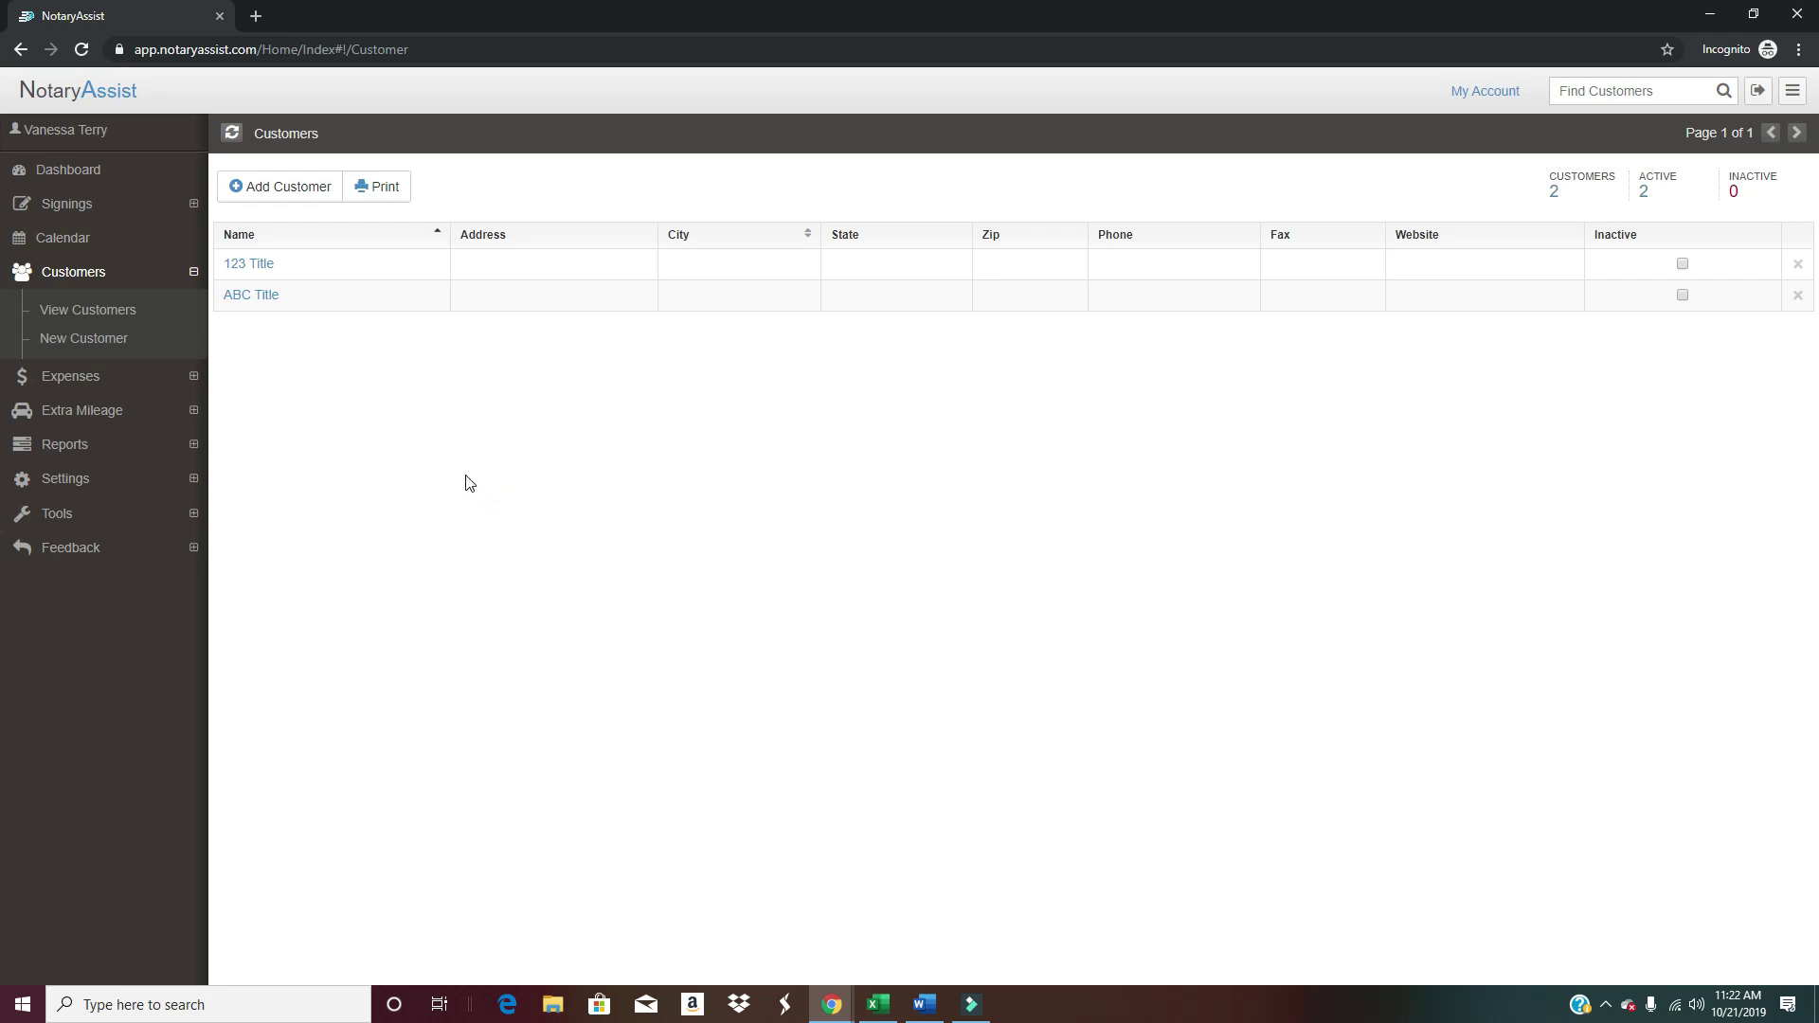
# Review the recorded expenses, then expand Reports for the 1/1/2019–10/31/2019 Expense Report ($200.00).
pyautogui.click(49, 389)
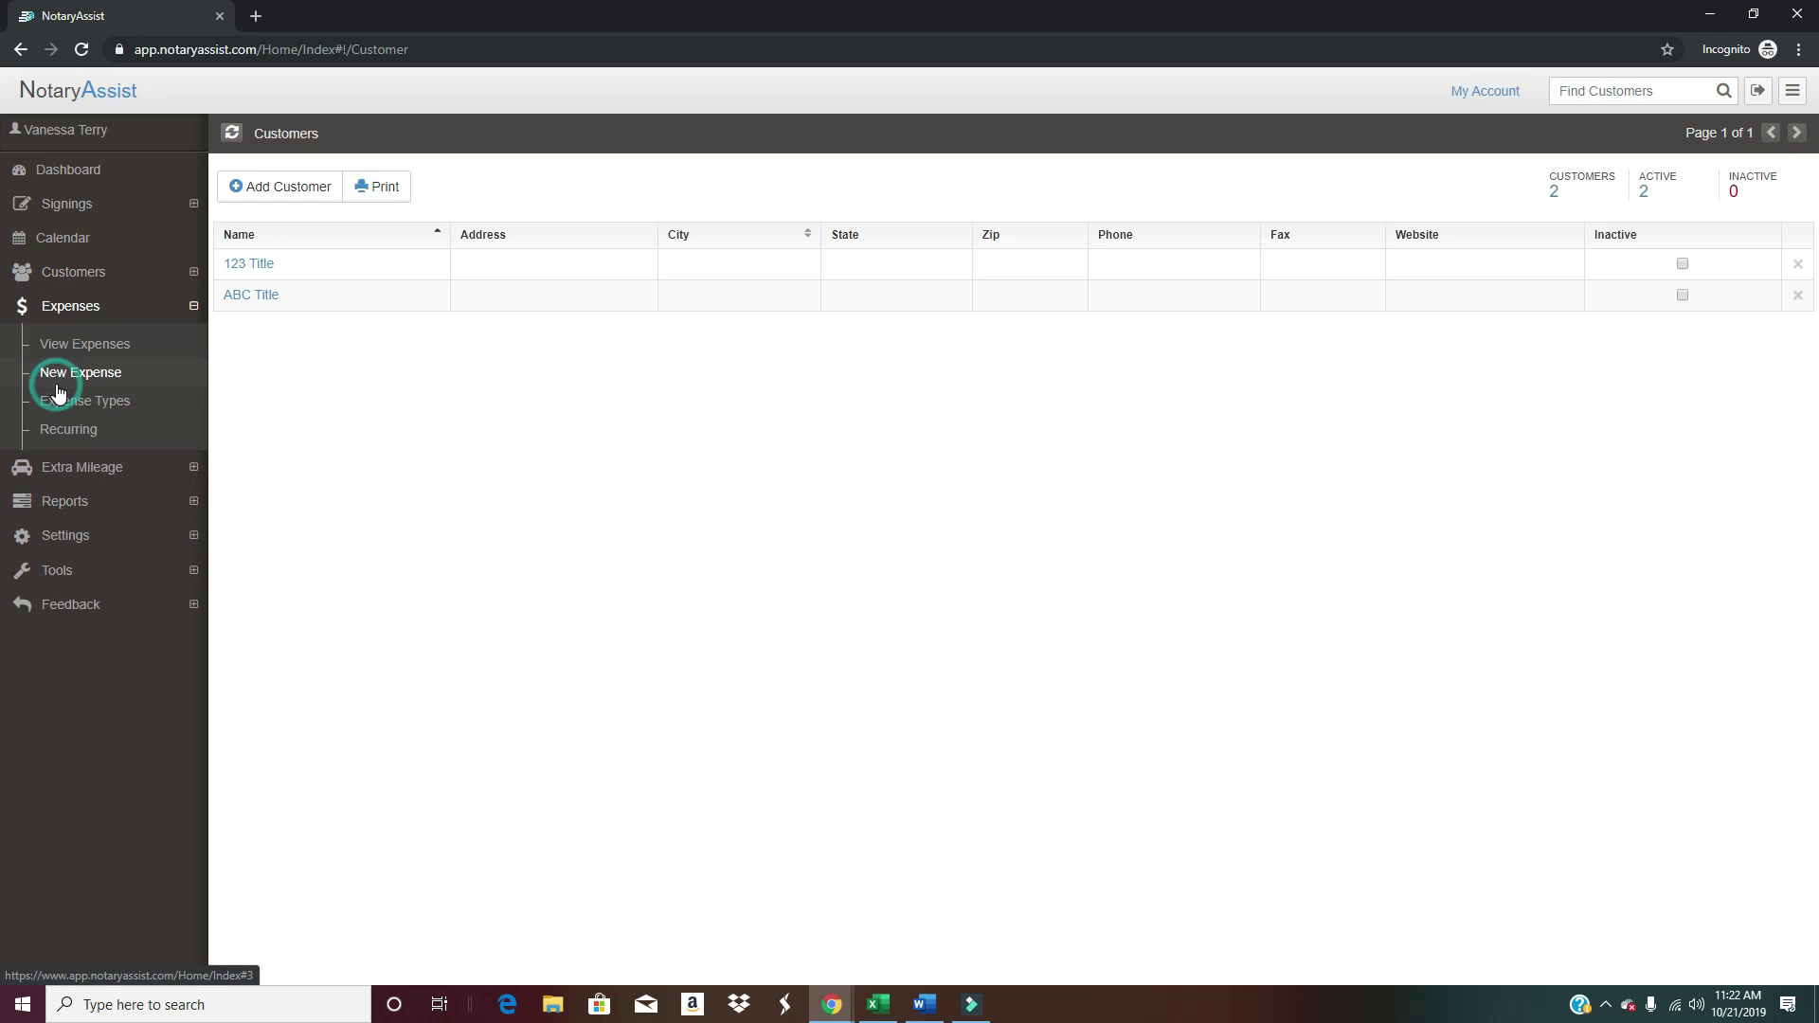
pyautogui.click(81, 347)
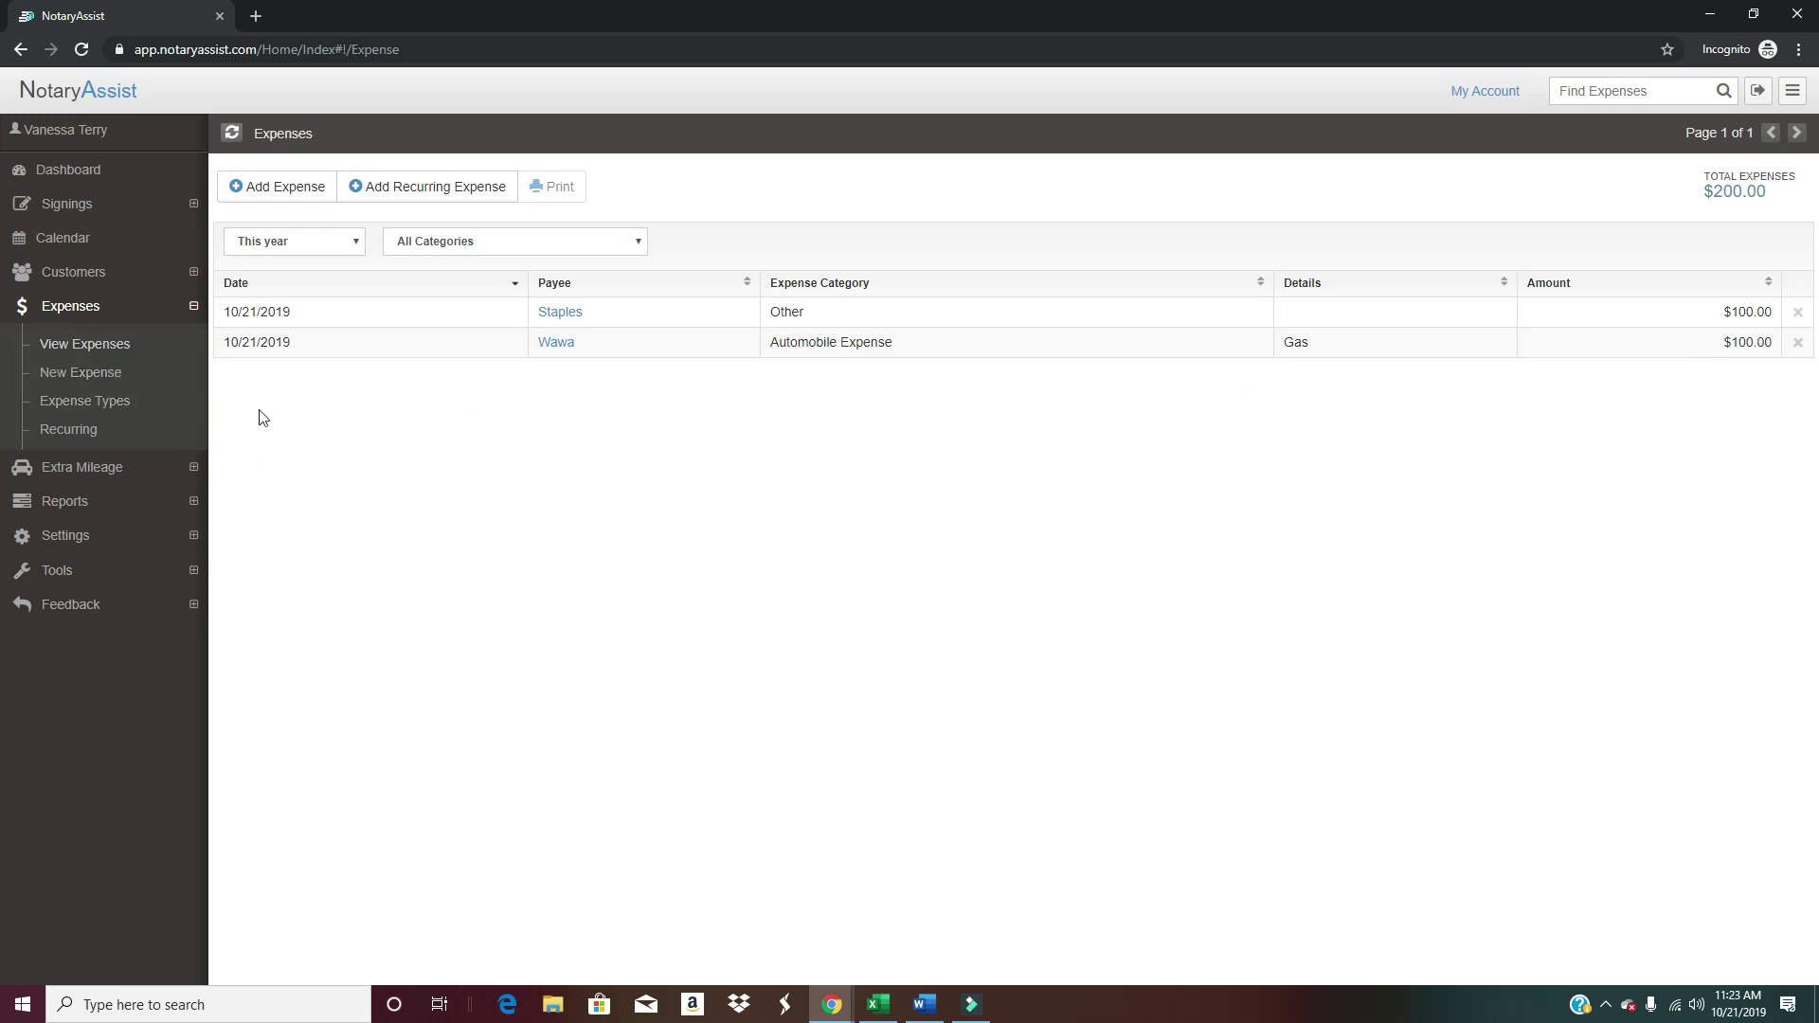
pyautogui.click(64, 515)
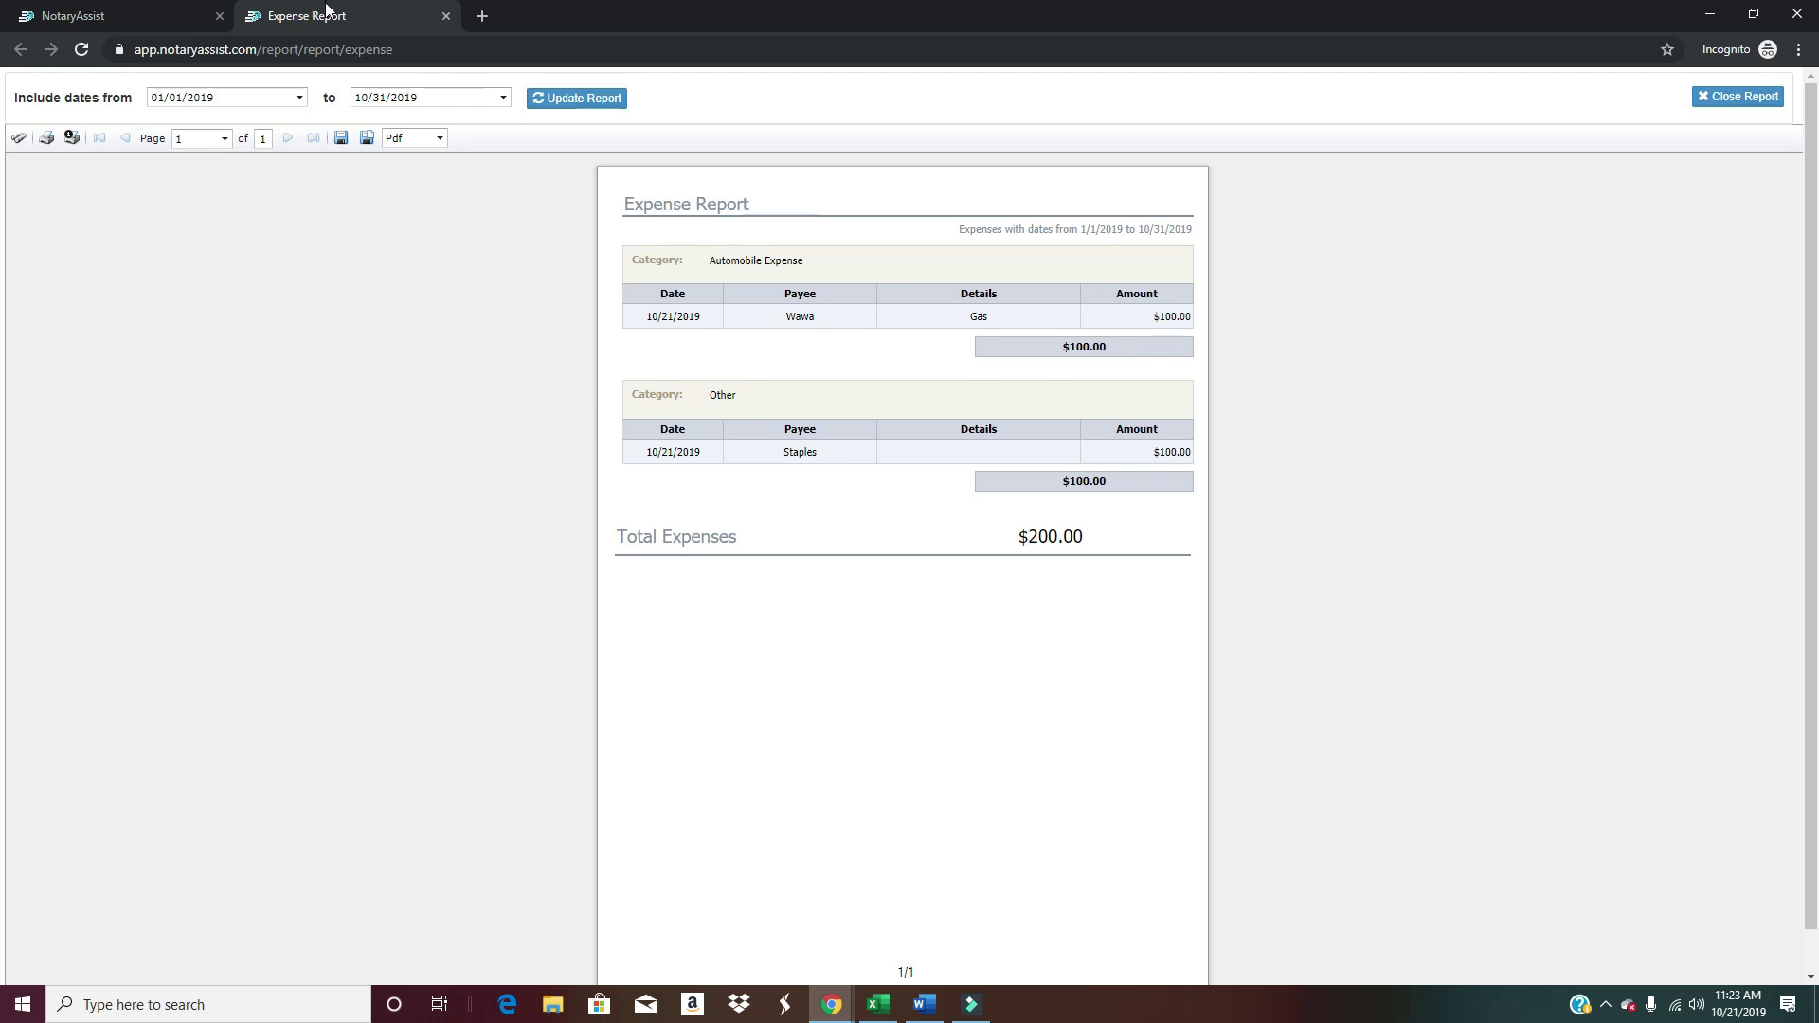
# Close the Expense Report, preview and close Profit & Loss and Tax Summary, then view Extra Miles.
pyautogui.click(443, 23)
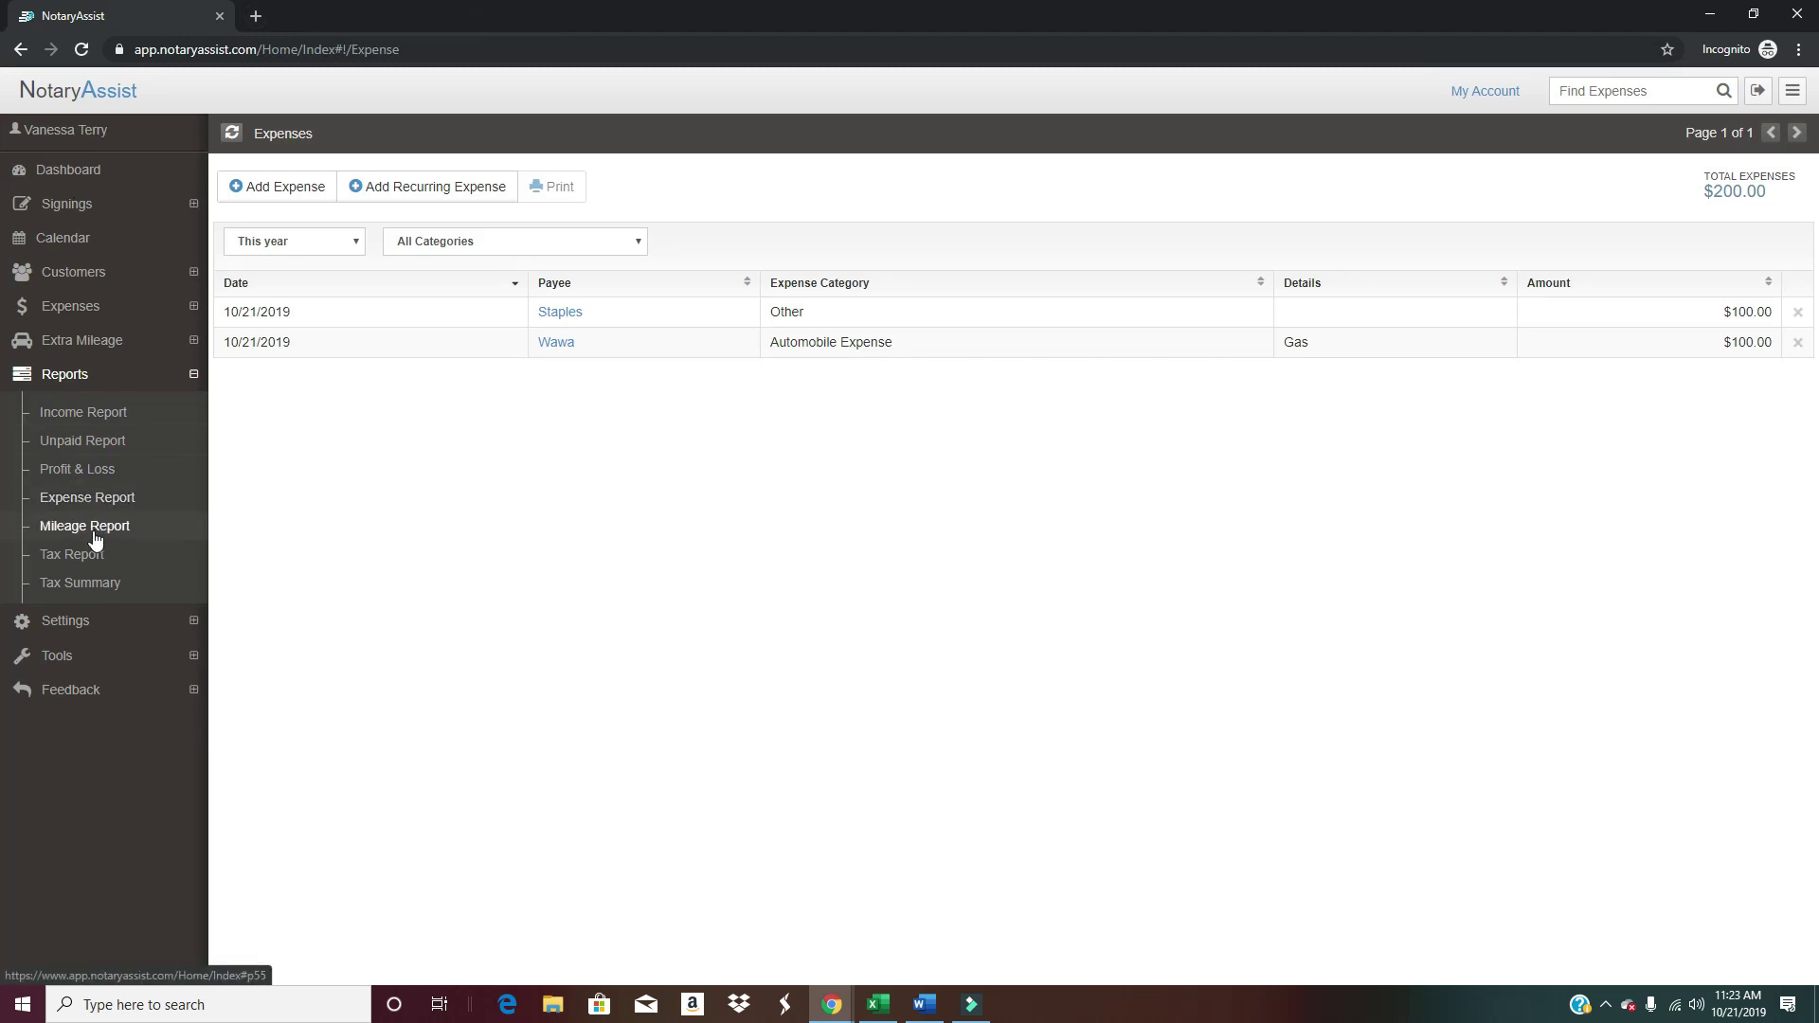
pyautogui.click(76, 470)
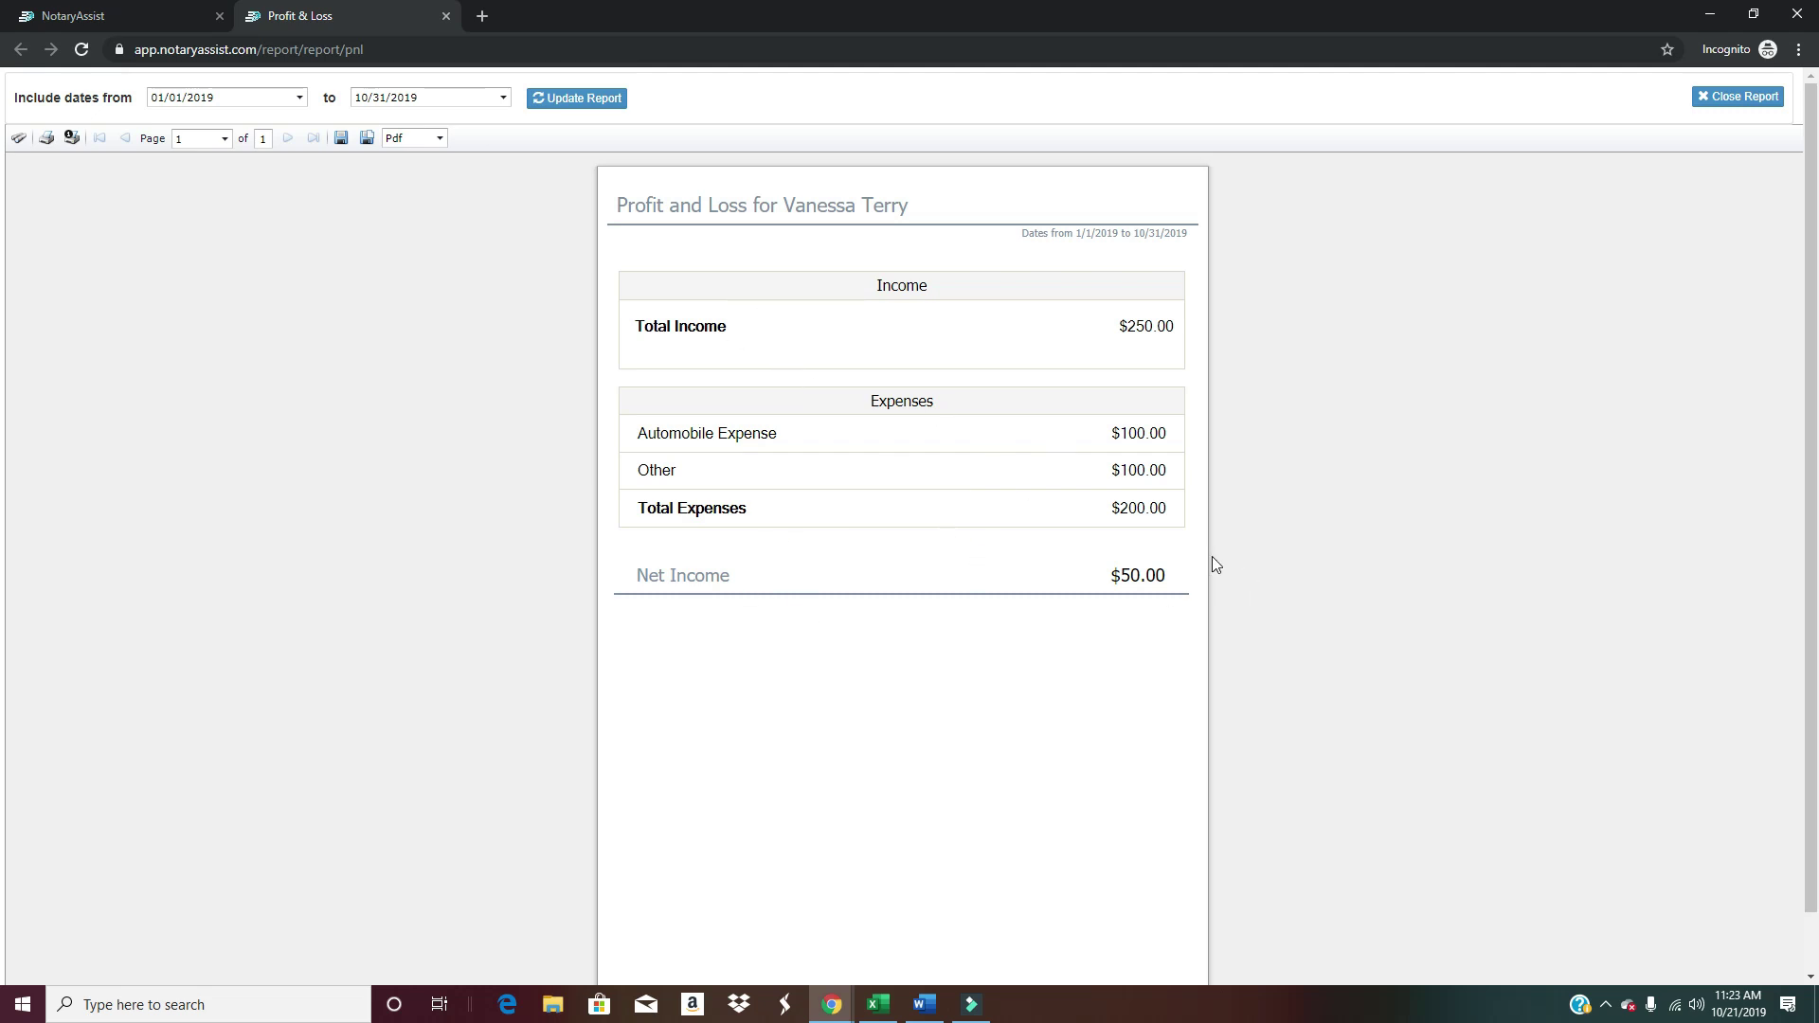
pyautogui.click(445, 16)
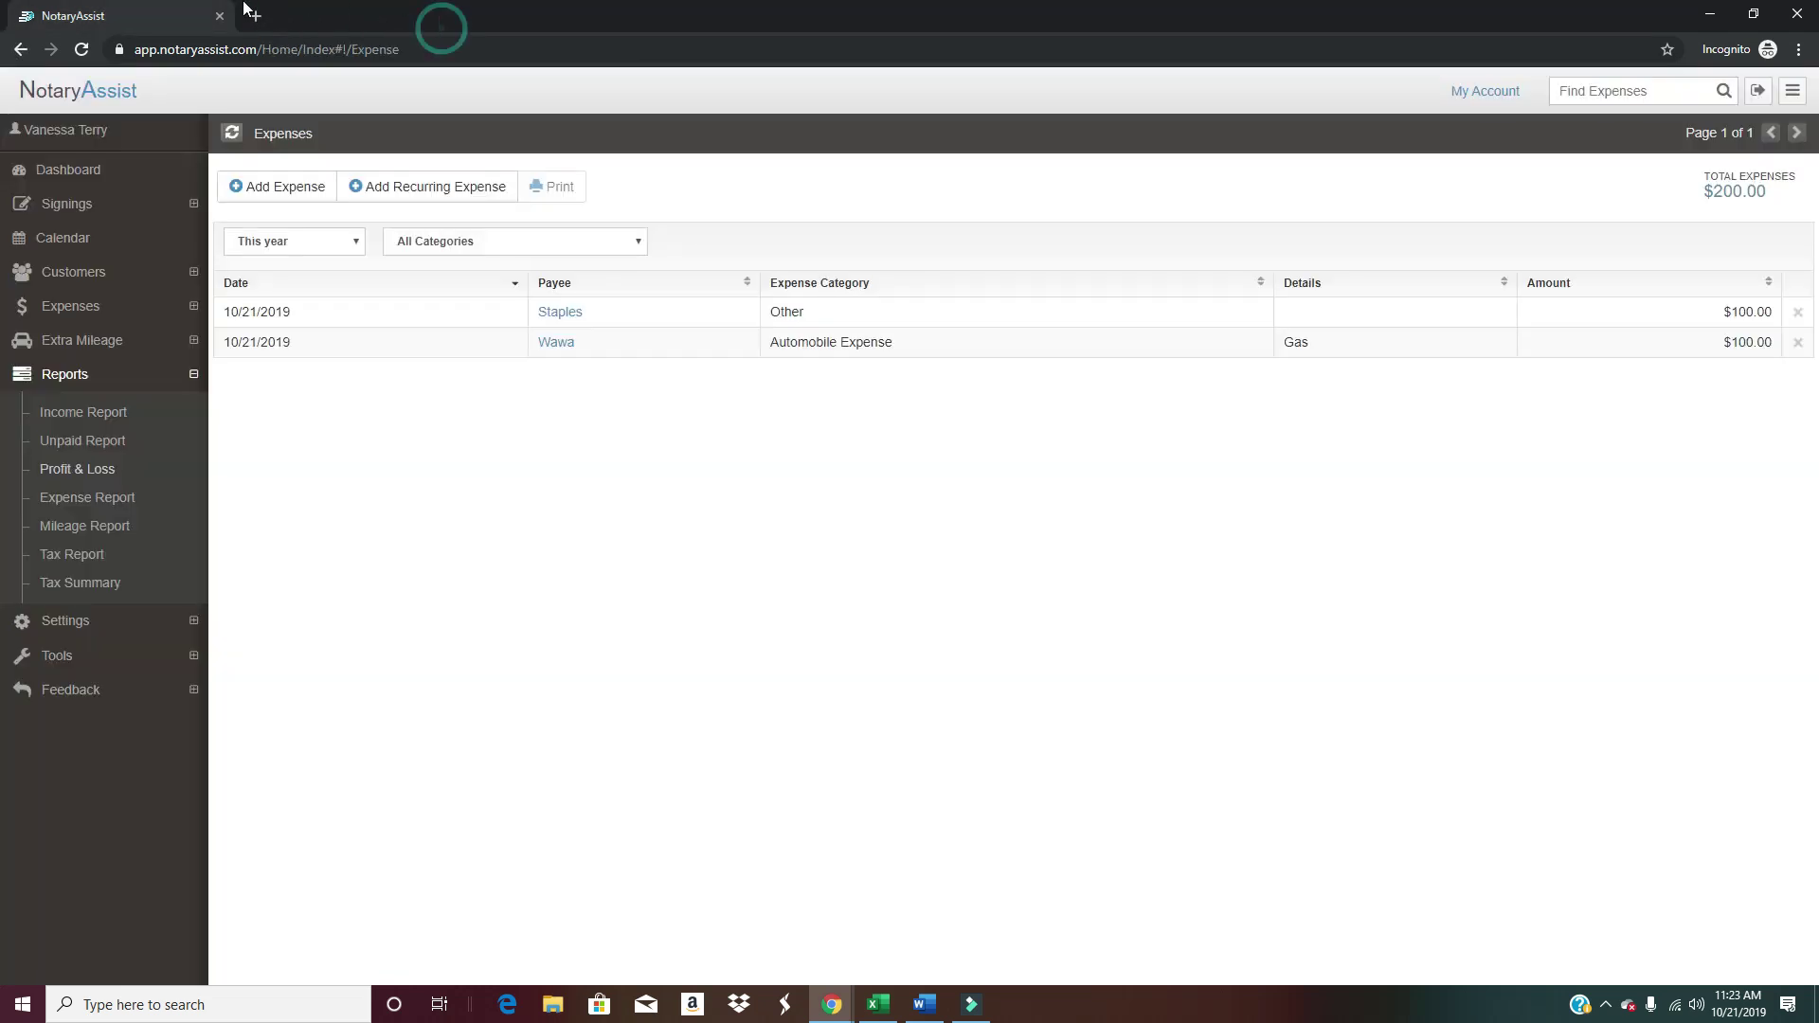
pyautogui.click(68, 584)
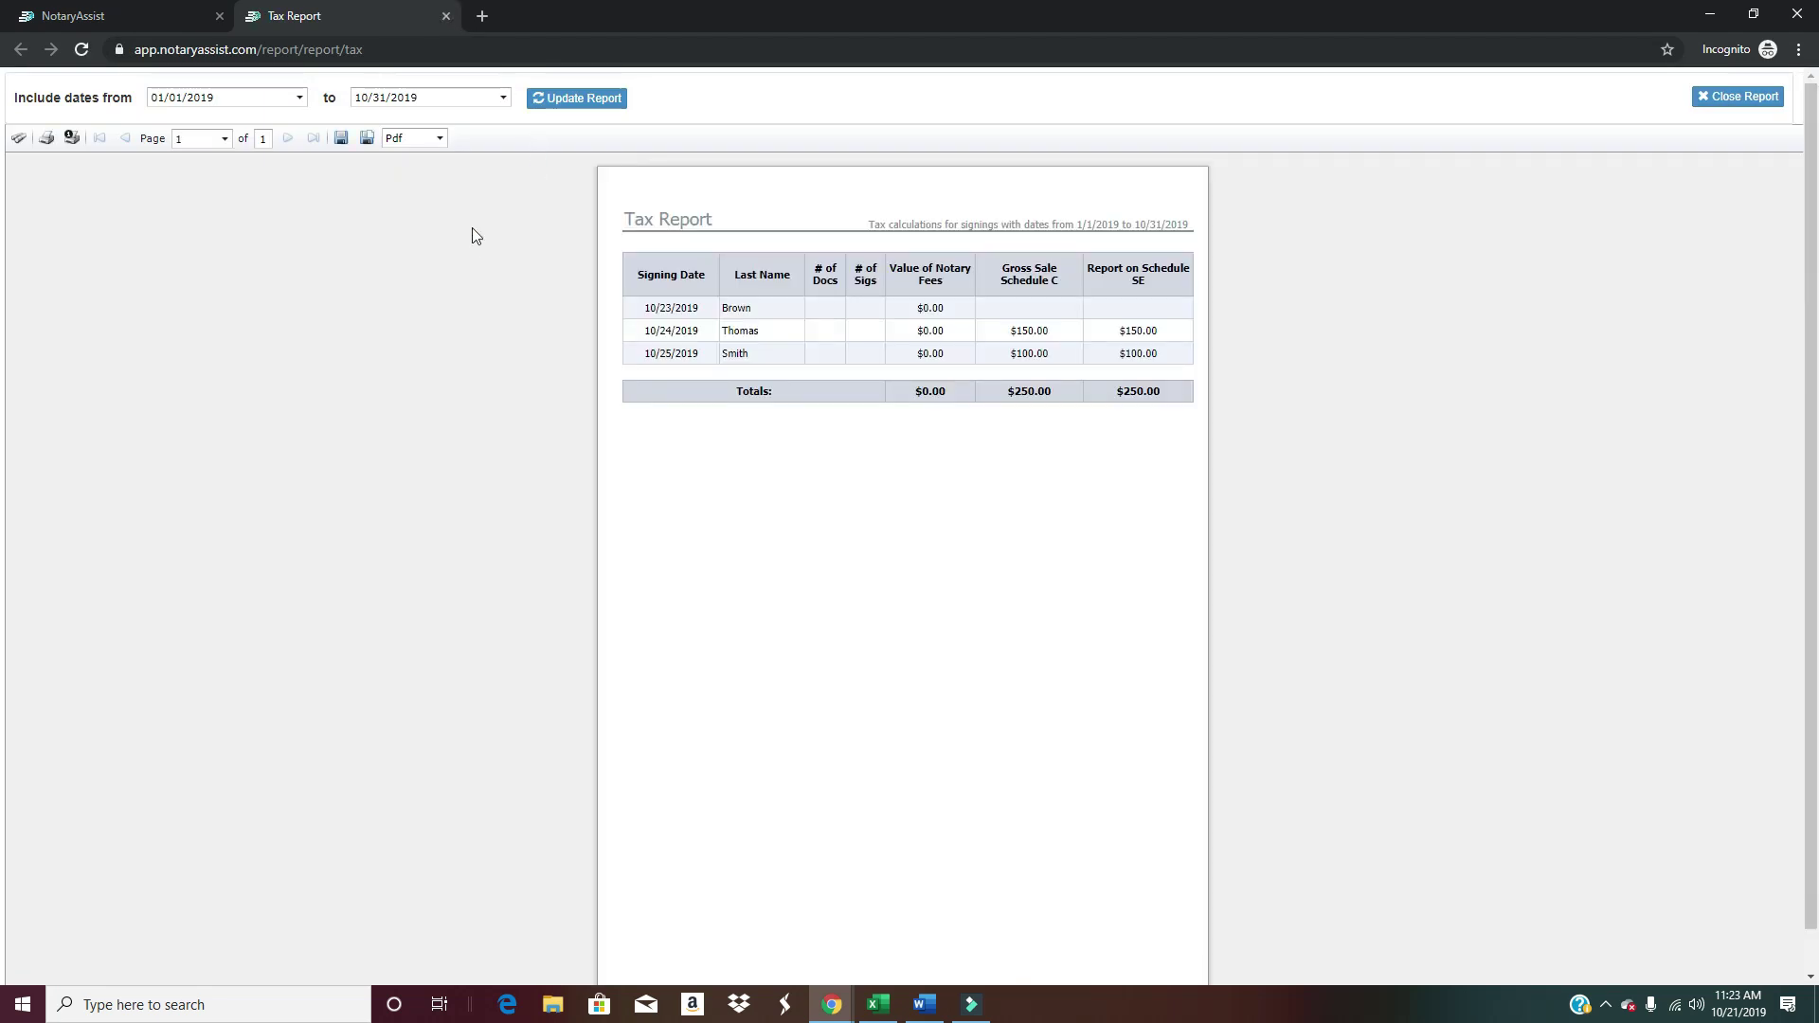
pyautogui.click(446, 15)
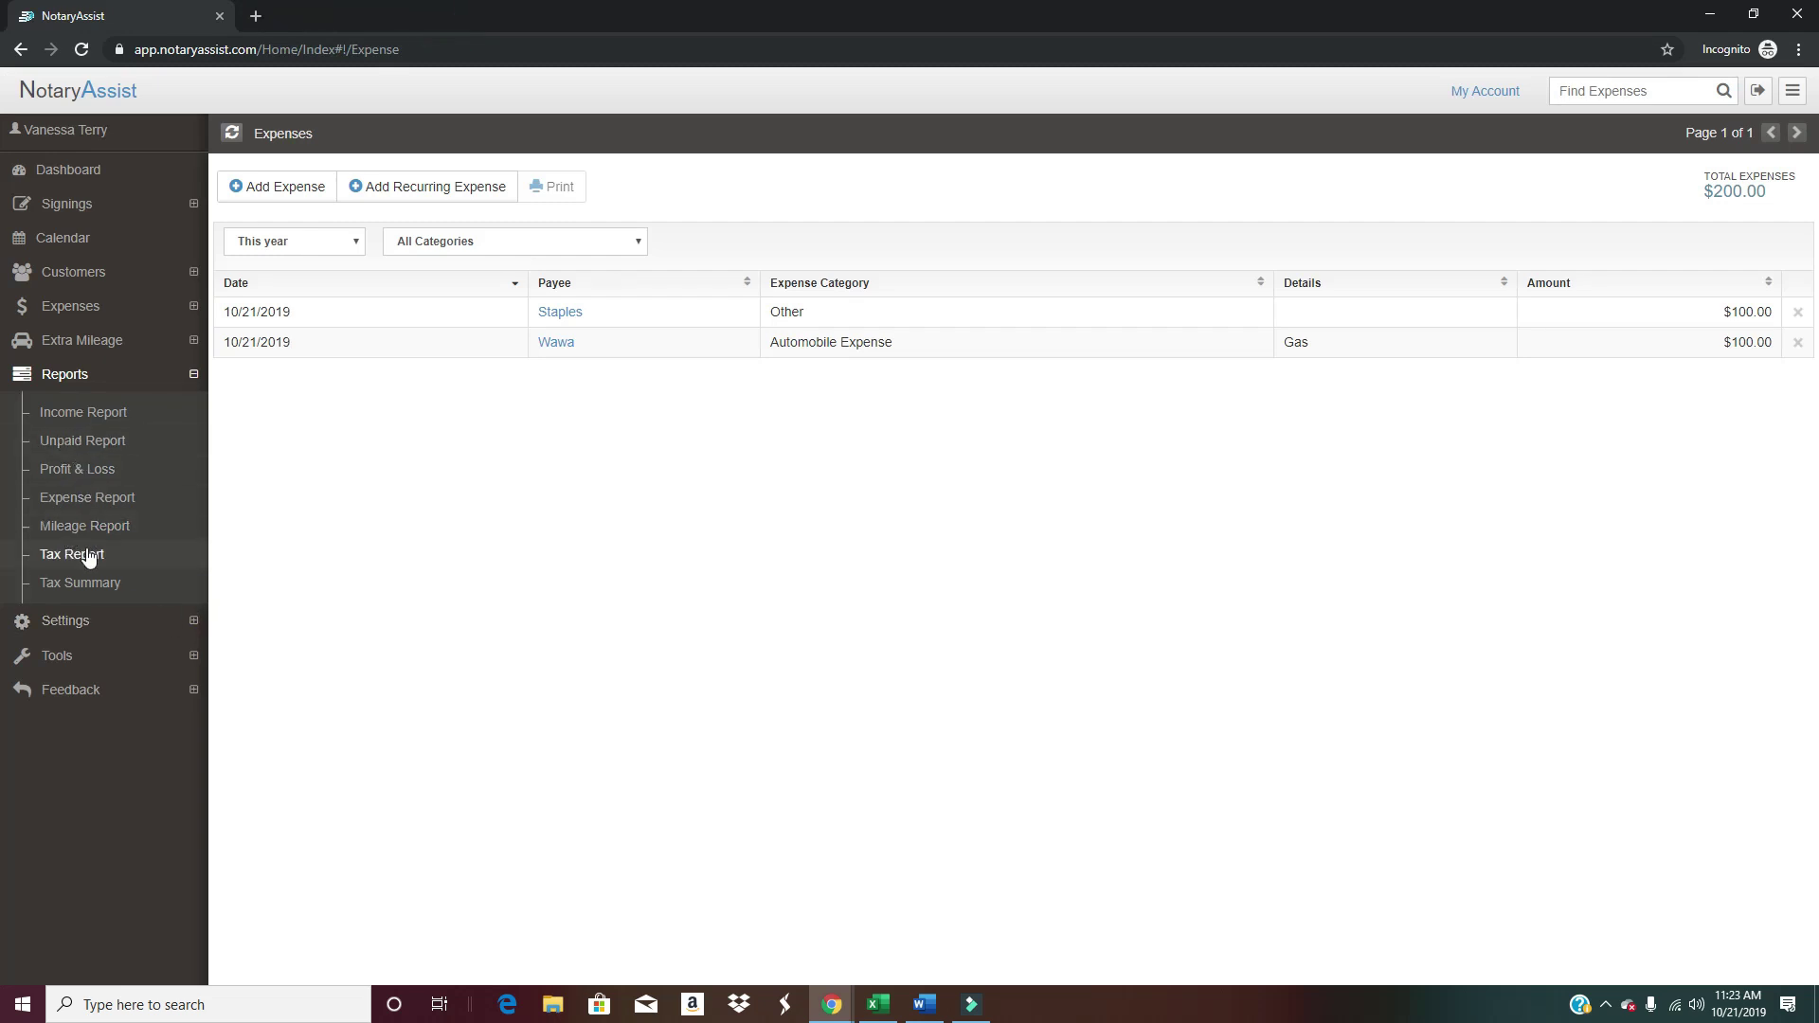
pyautogui.click(74, 341)
pyautogui.click(81, 379)
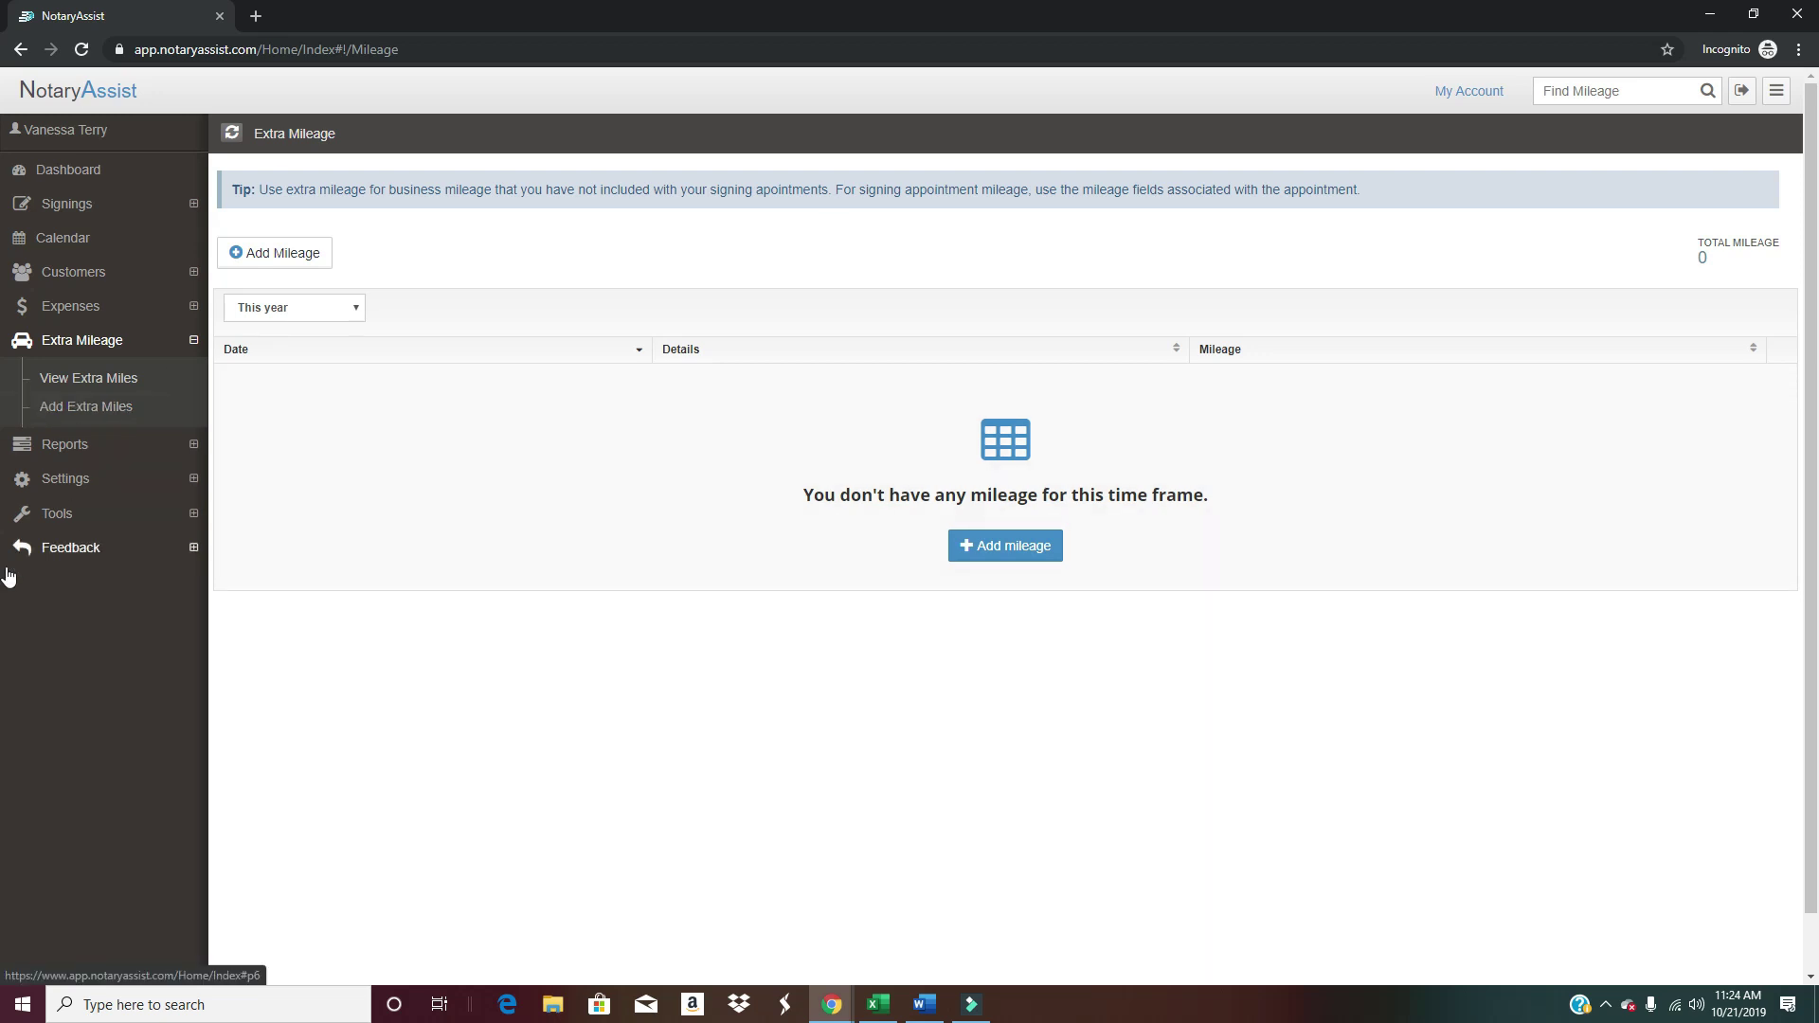
pyautogui.click(72, 475)
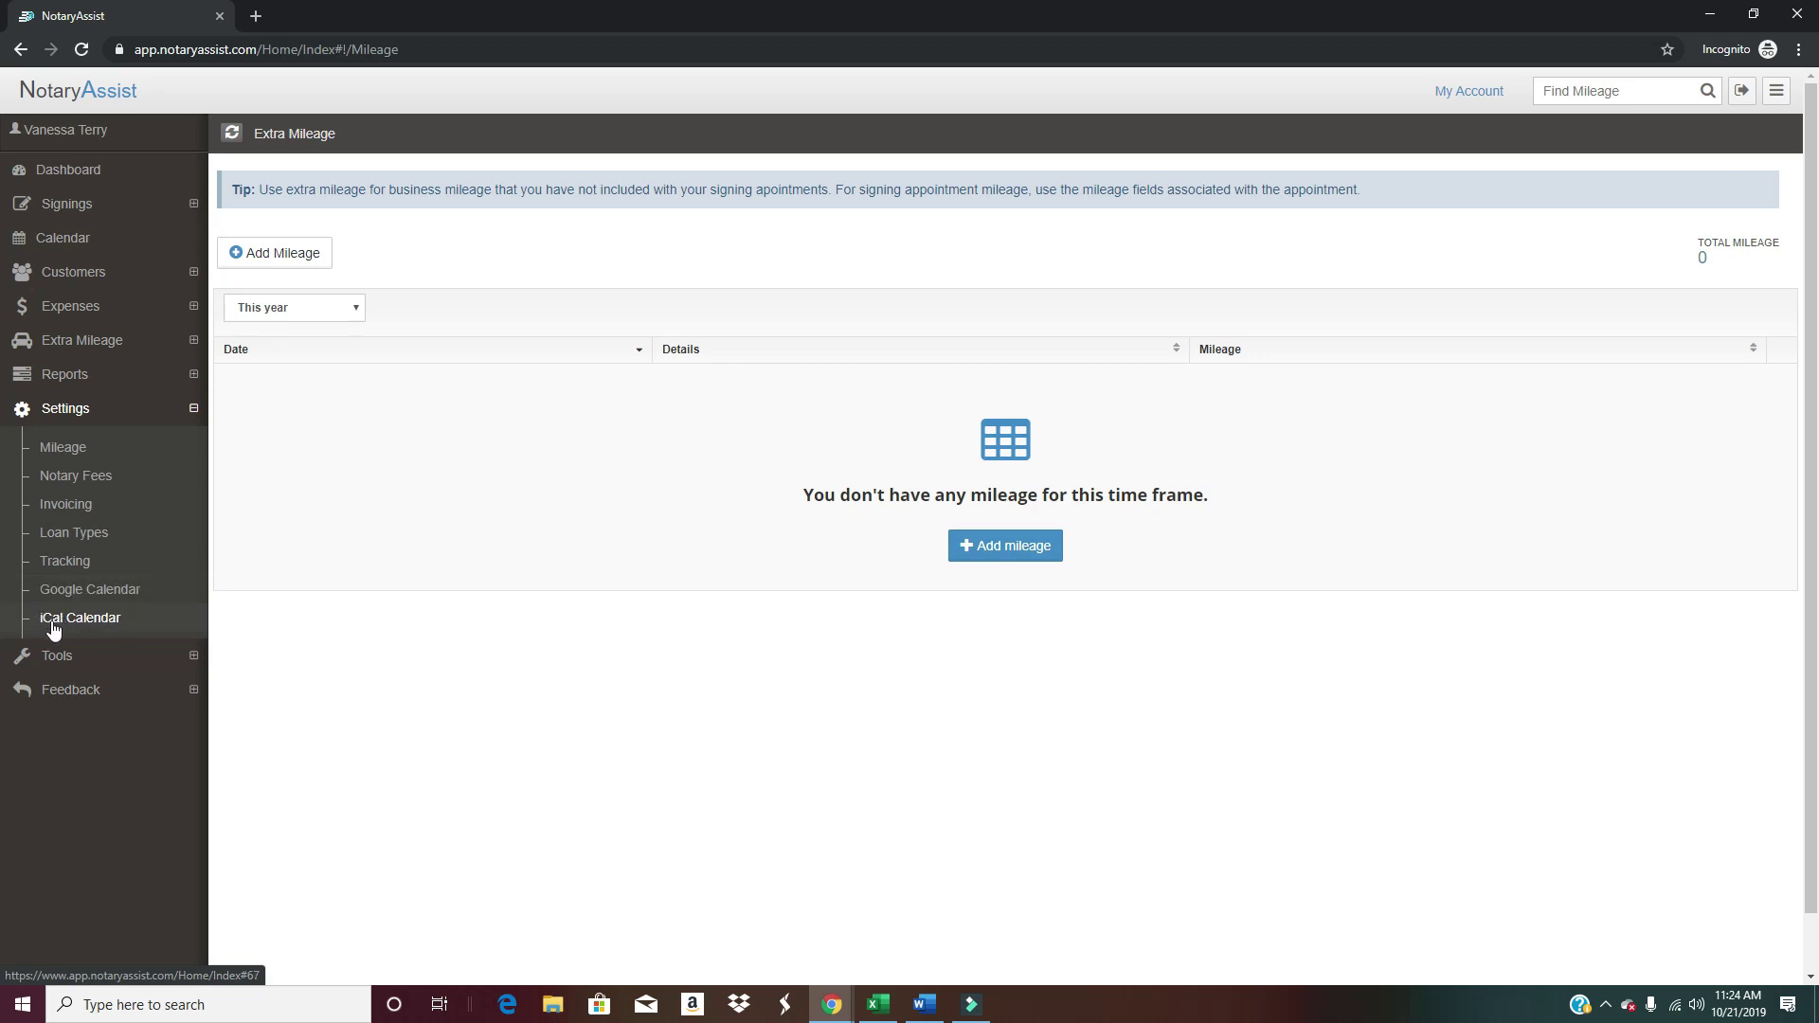
pyautogui.click(51, 673)
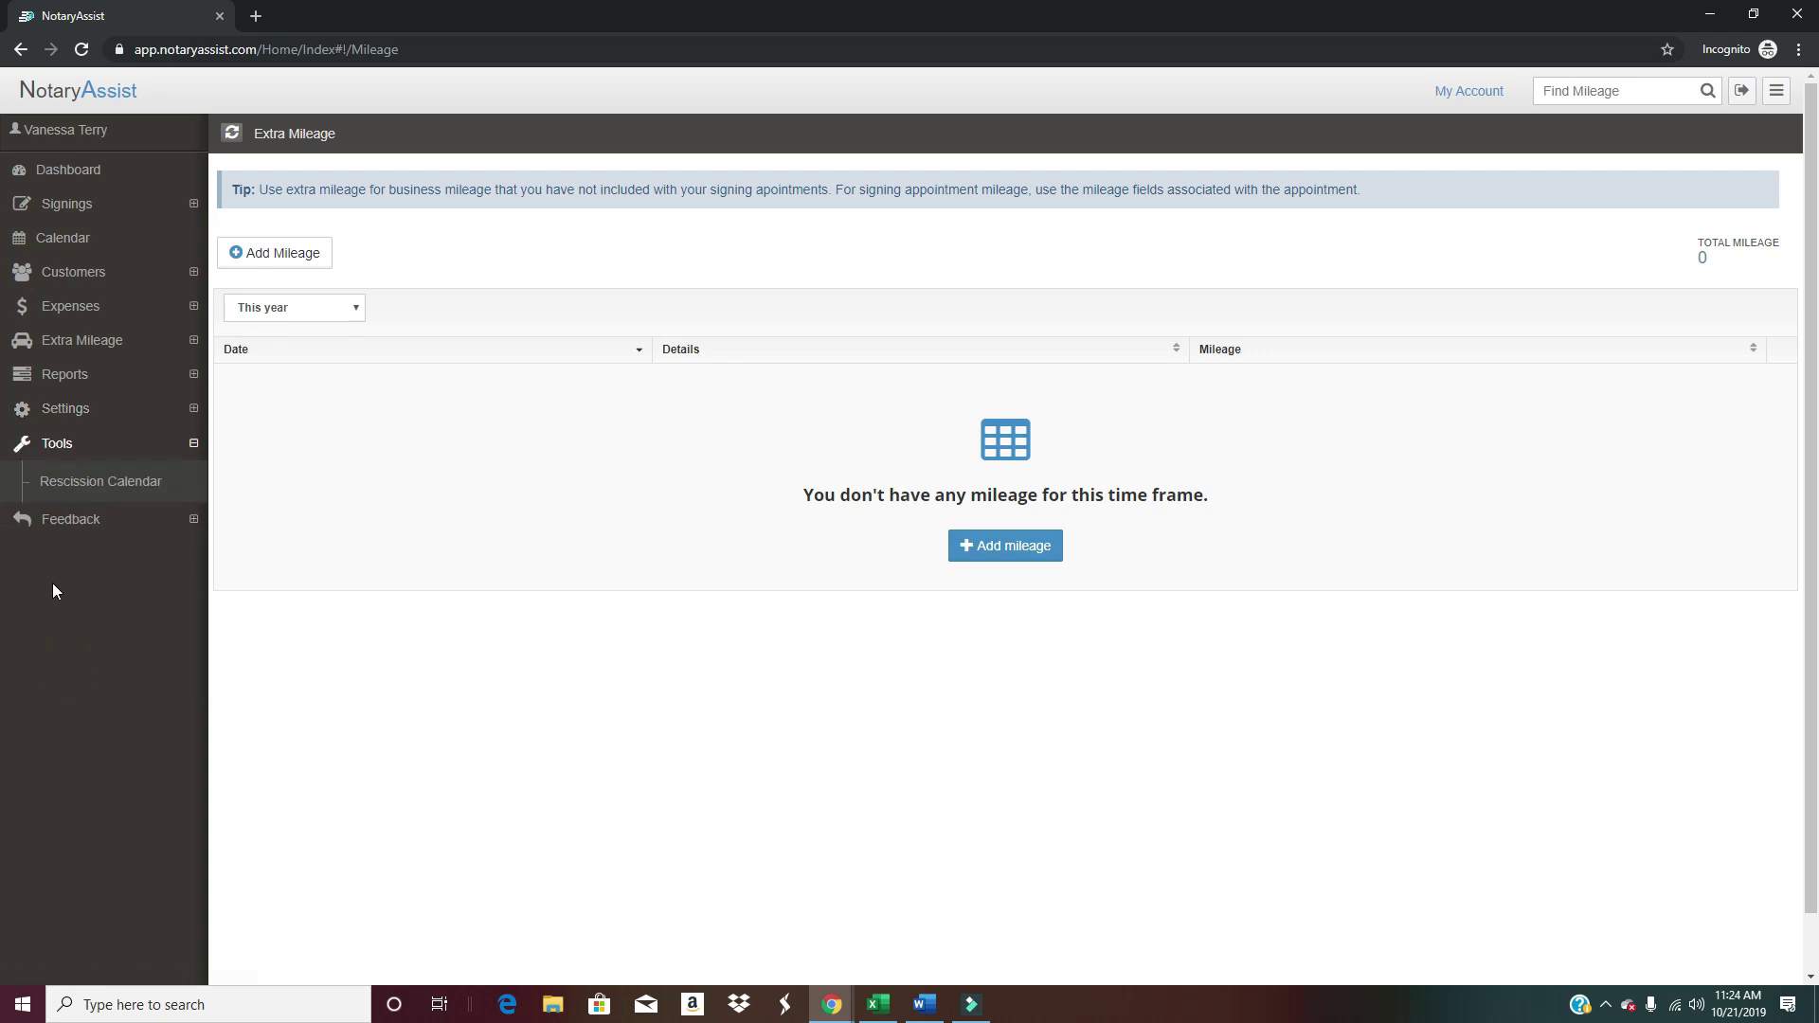
pyautogui.click(85, 488)
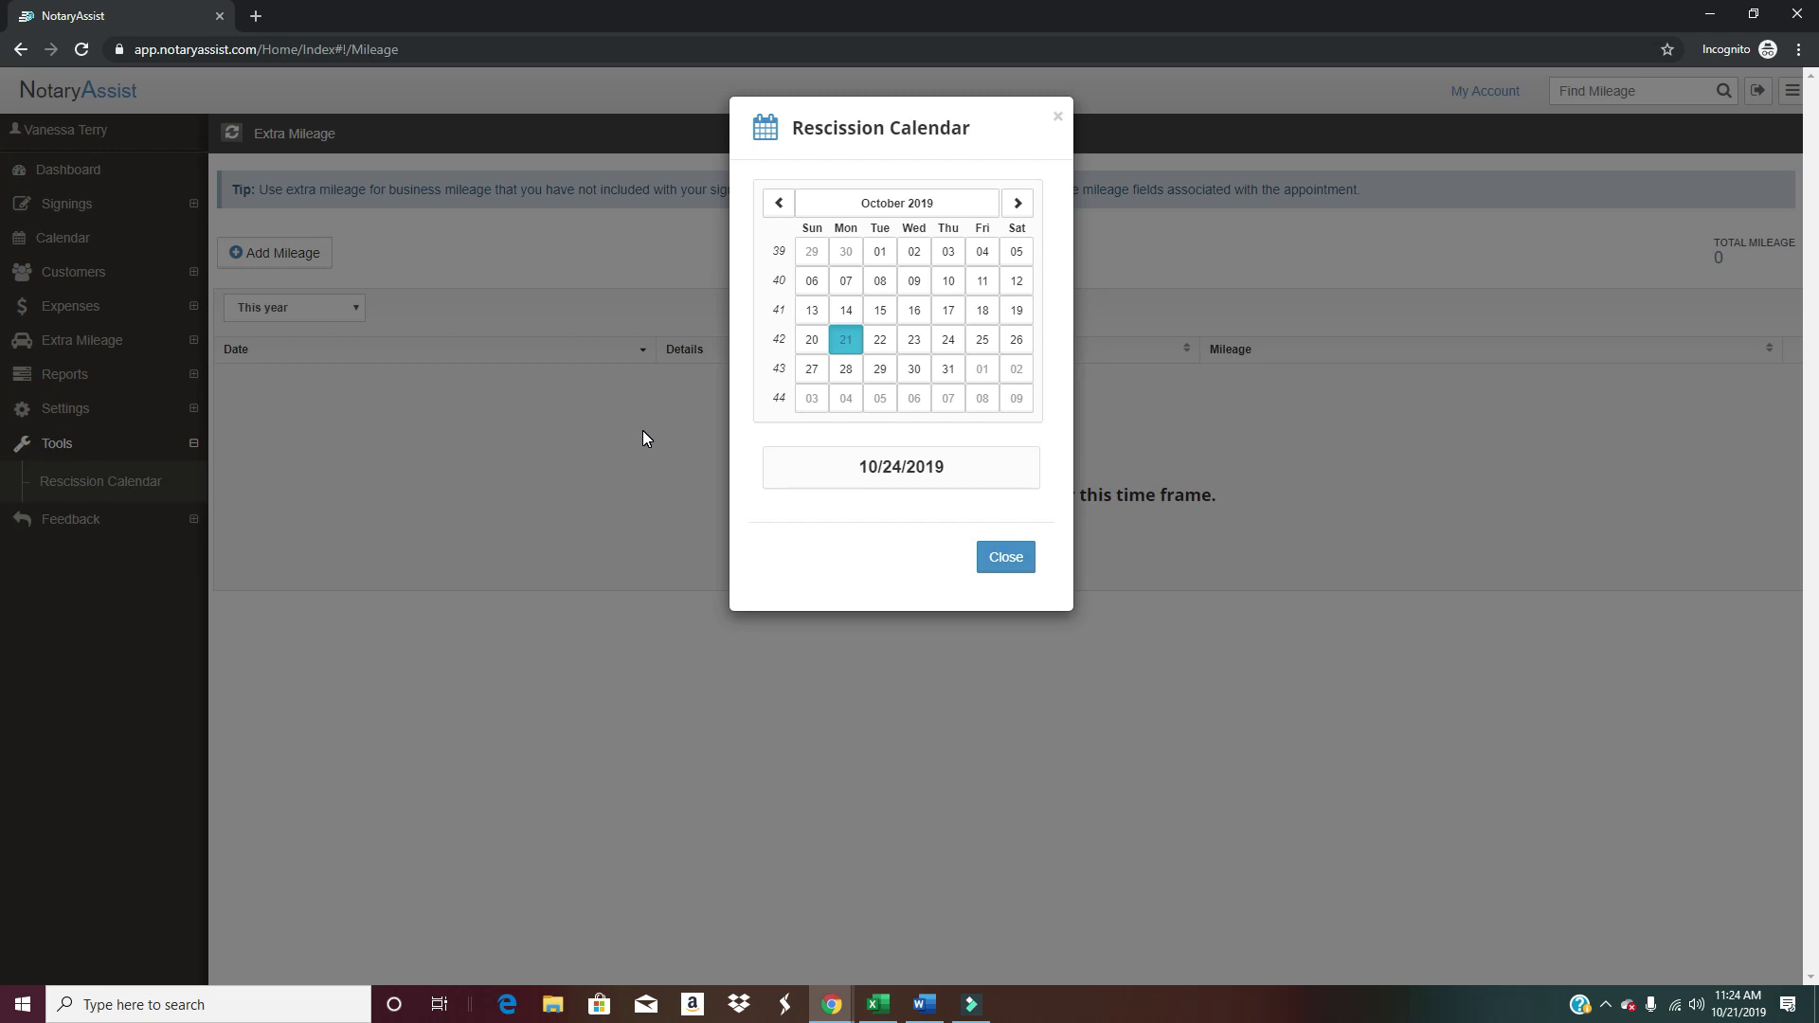
pyautogui.click(838, 341)
pyautogui.click(1005, 557)
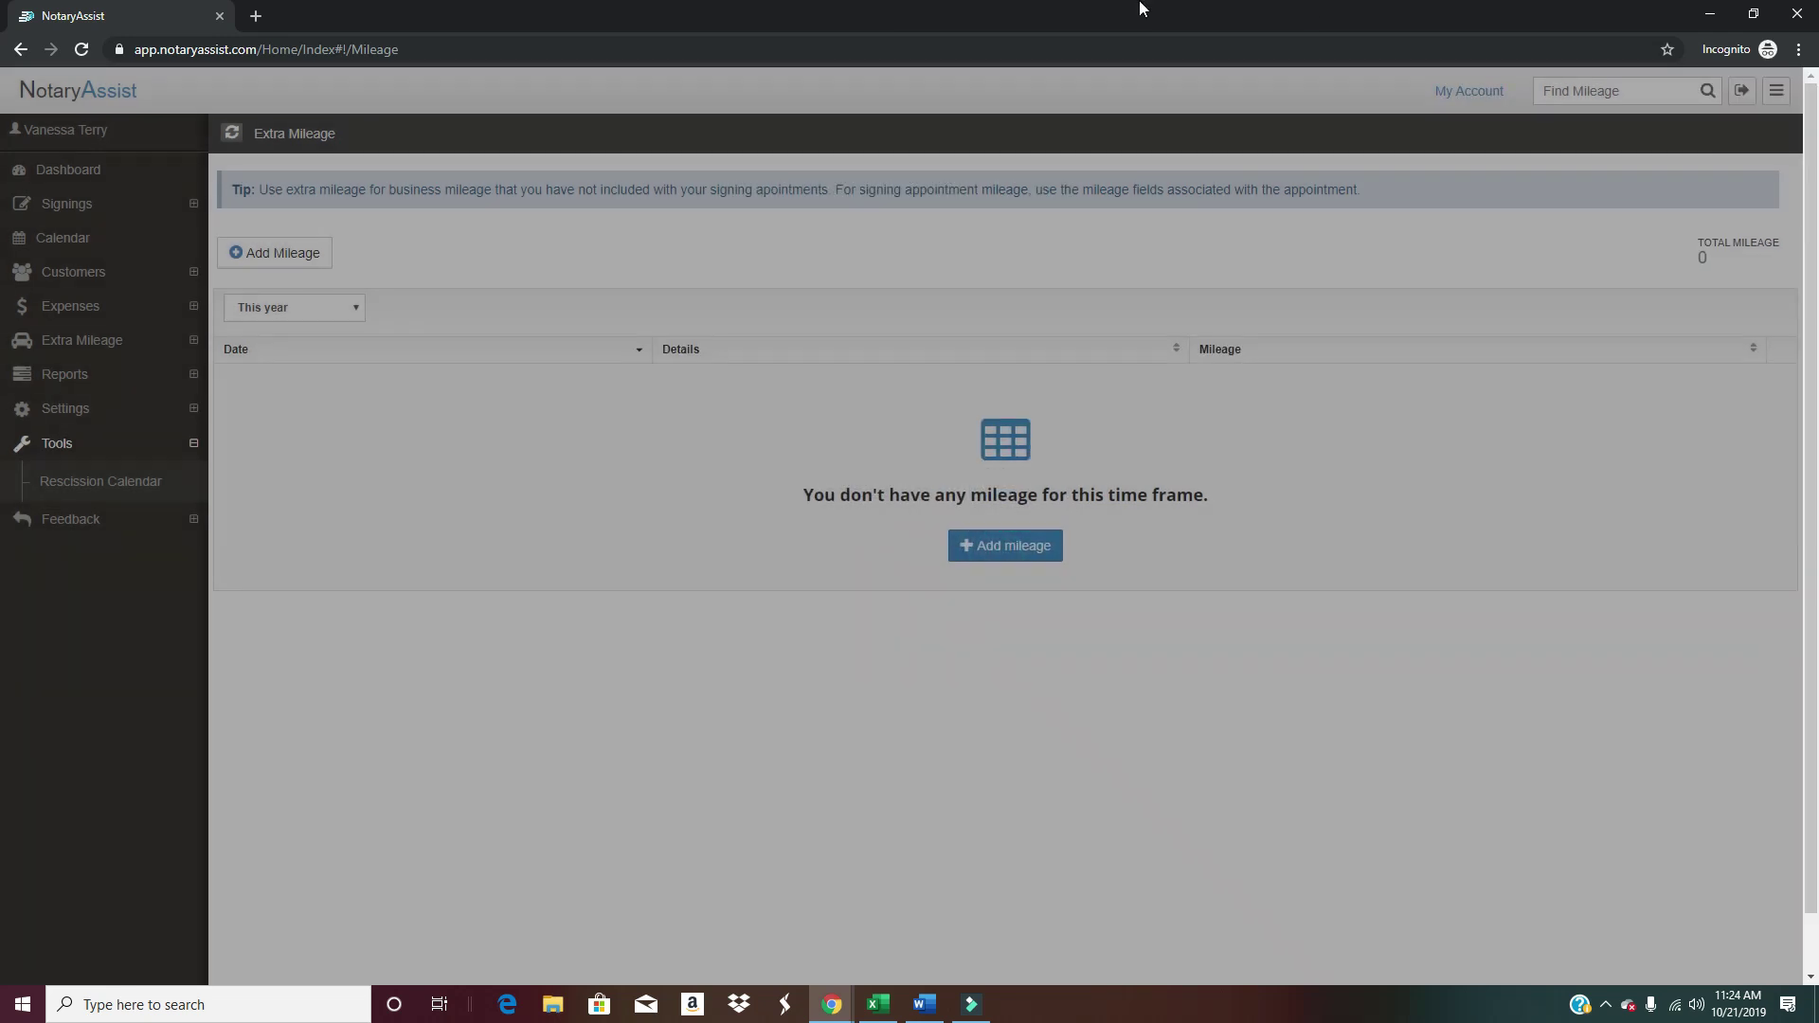
pyautogui.click(83, 519)
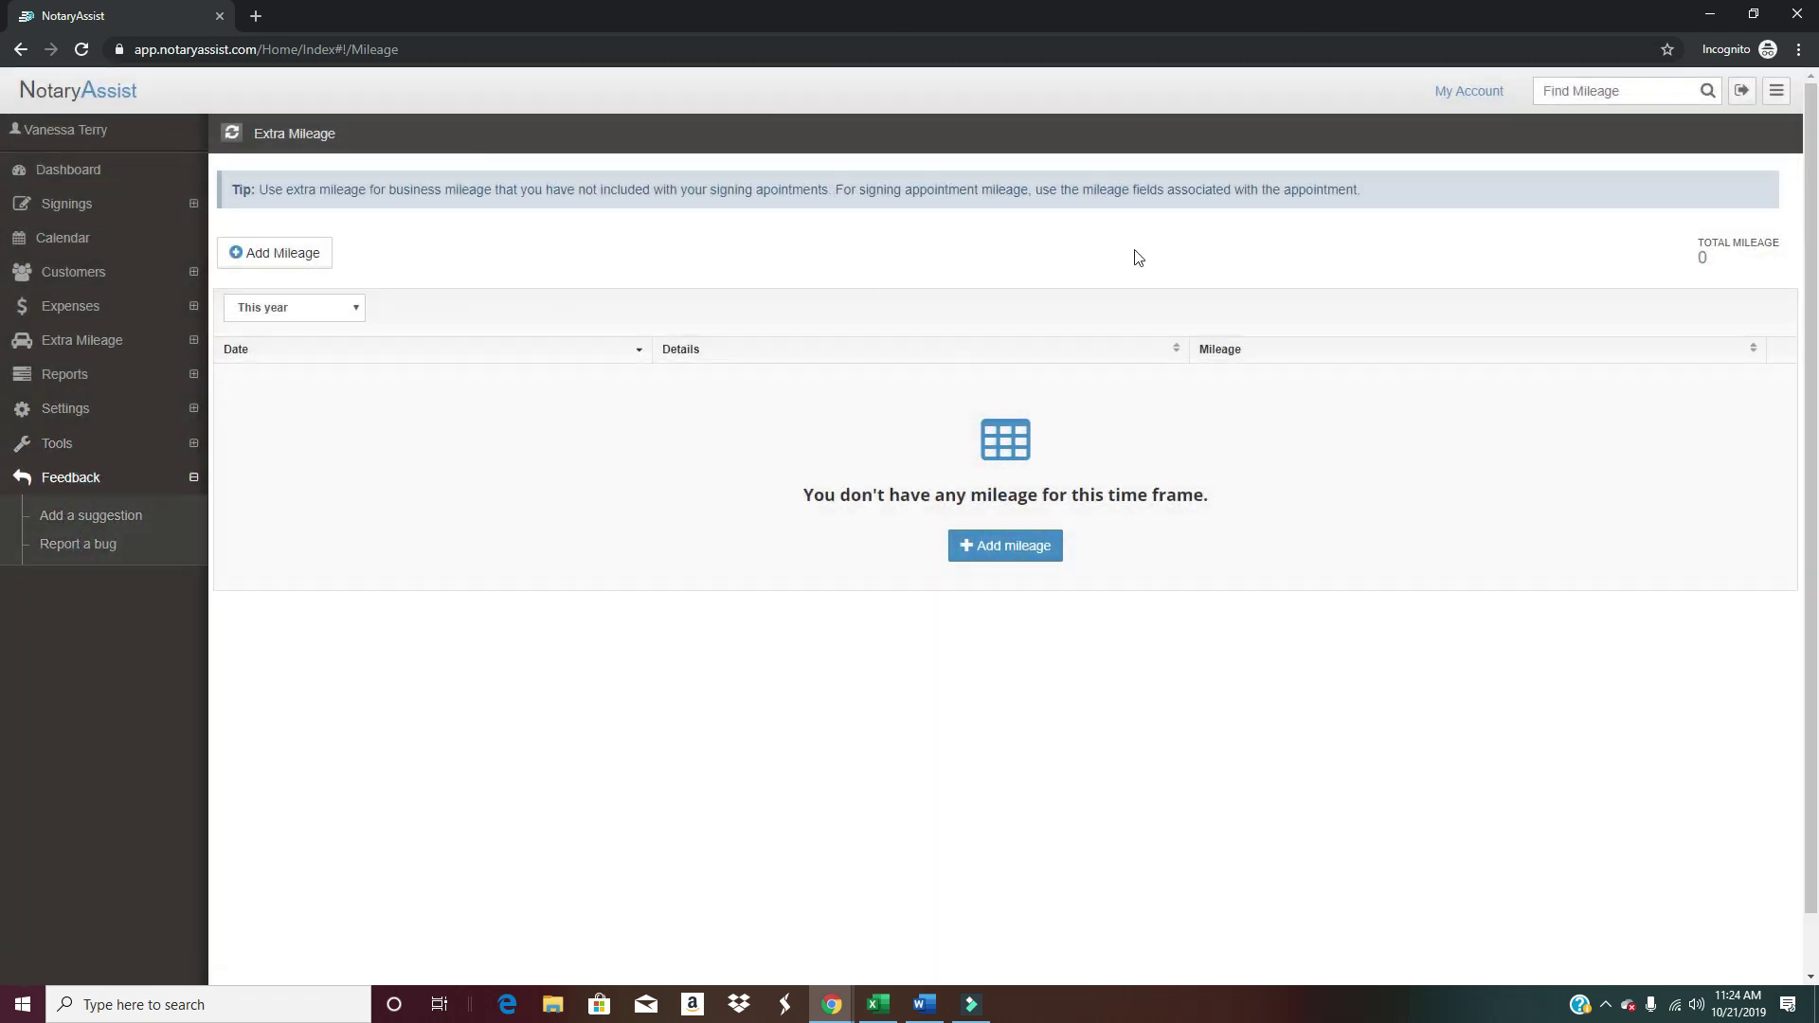
# Go from the Dashboard to My Account billing and bring up the $7.99/month or $84.99/year Payment Options.
pyautogui.click(67, 171)
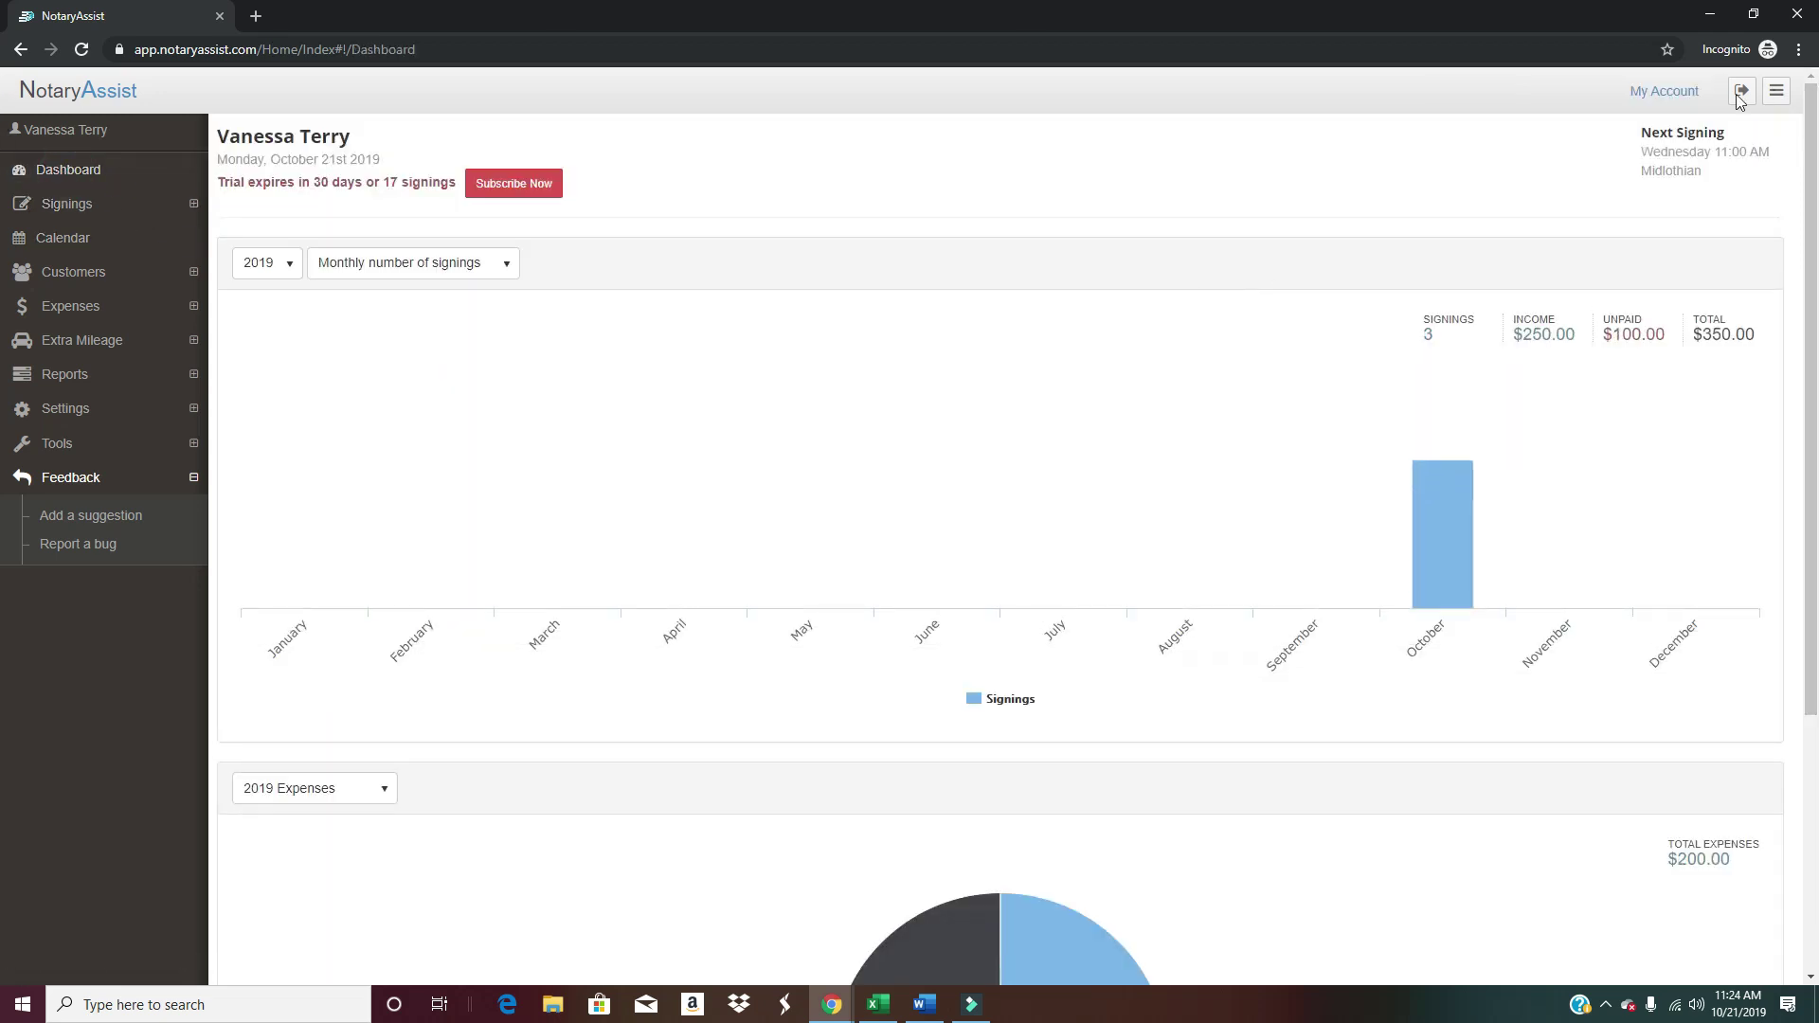
pyautogui.click(1664, 91)
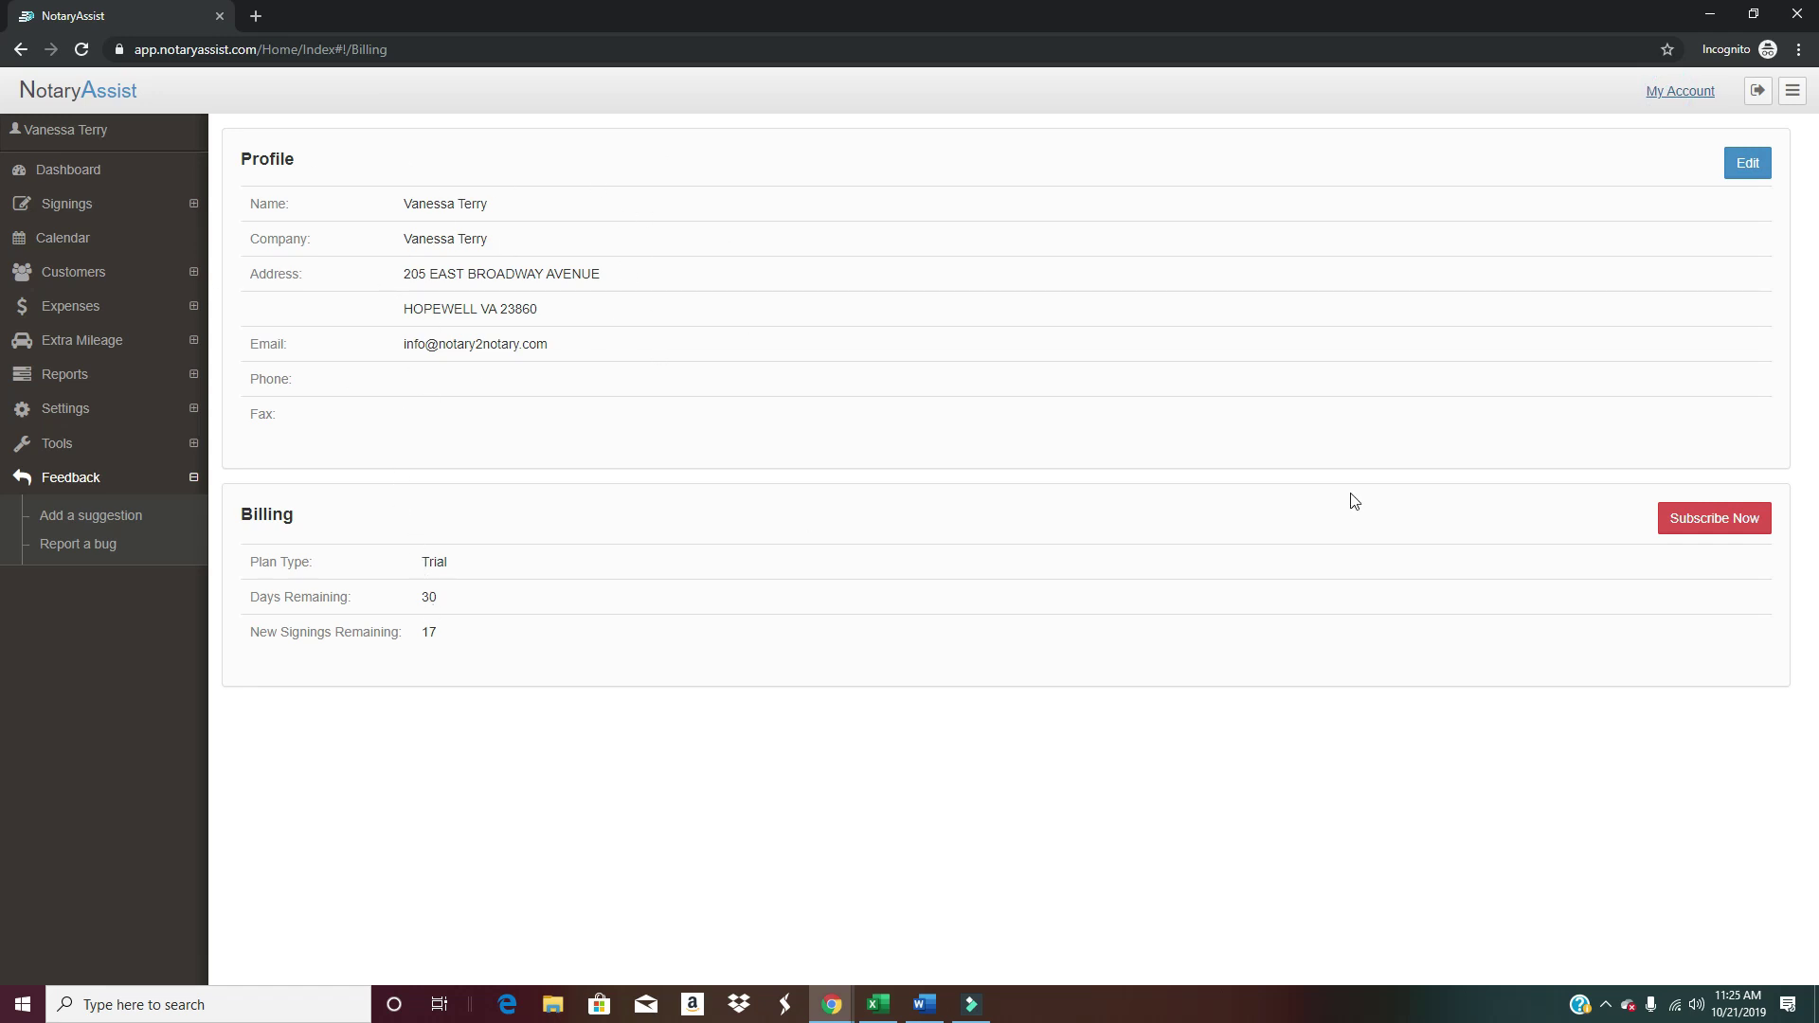
pyautogui.click(1668, 518)
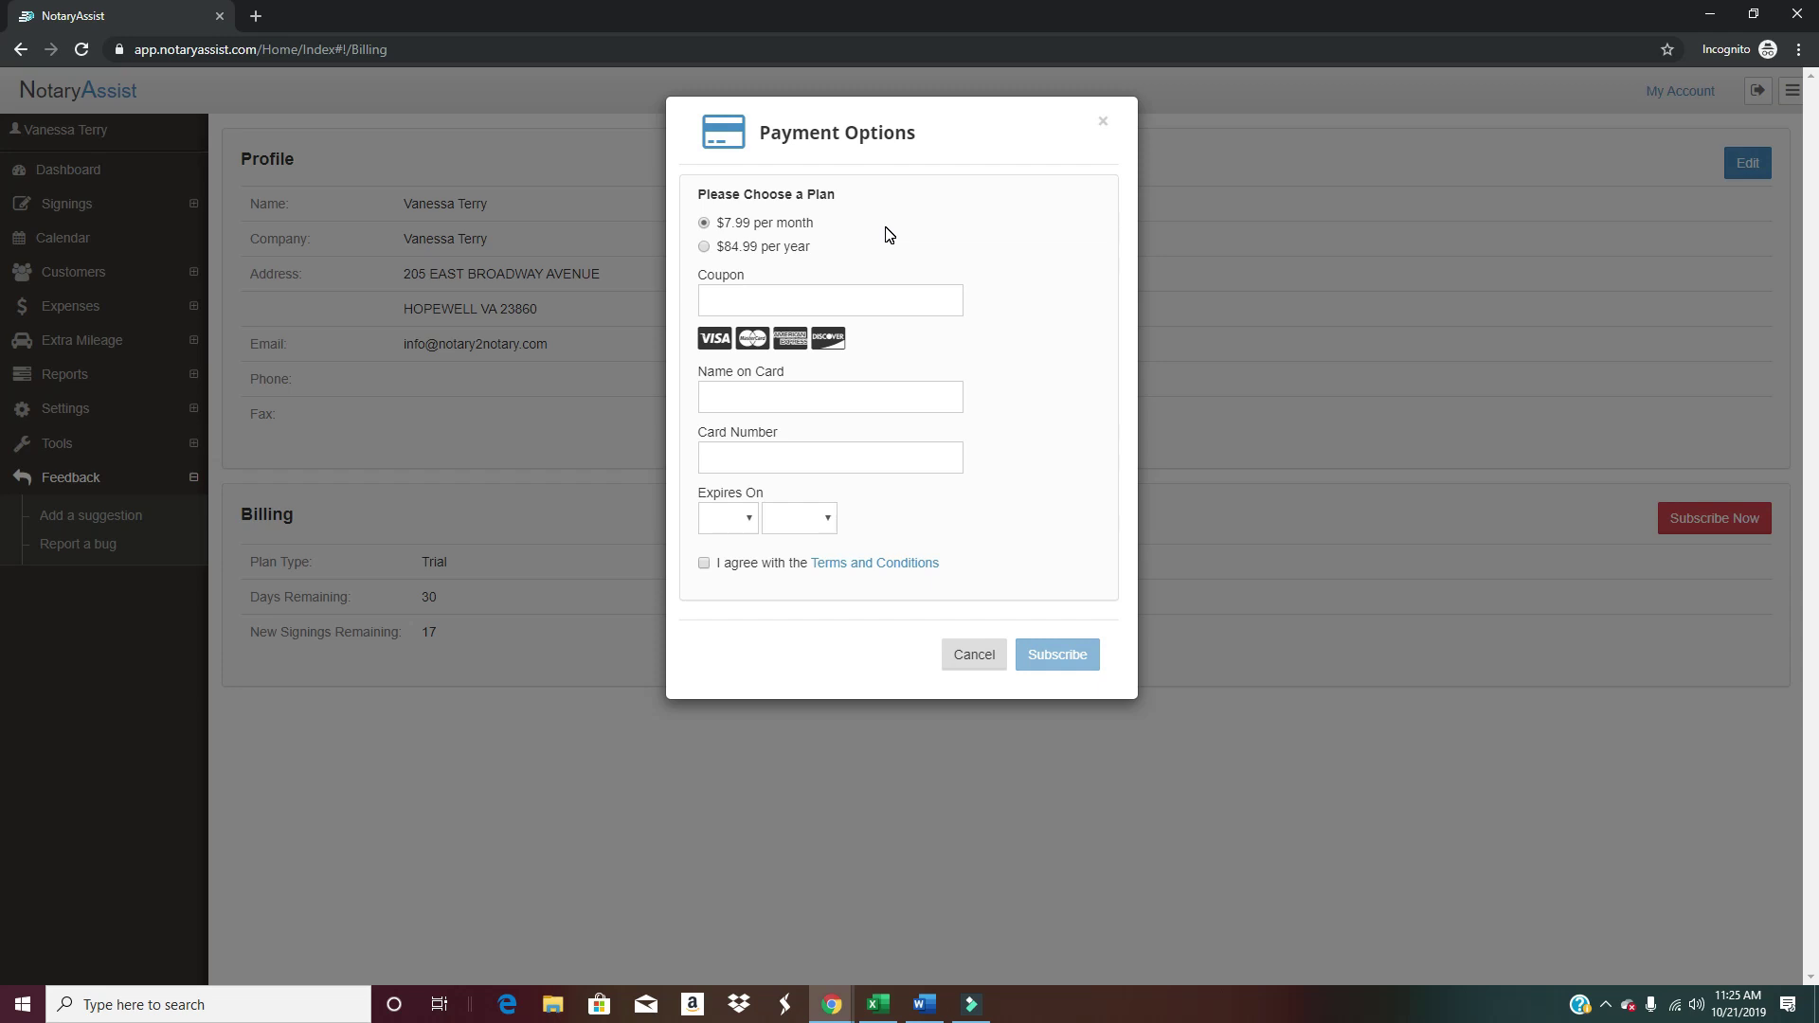
# Enter a coupon code and choose the $84.99 per year plan in Payment Options.
pyautogui.click(872, 293)
pyautogui.write('N@')
pyautogui.press('BackSpace')
pyautogui.click(705, 248)
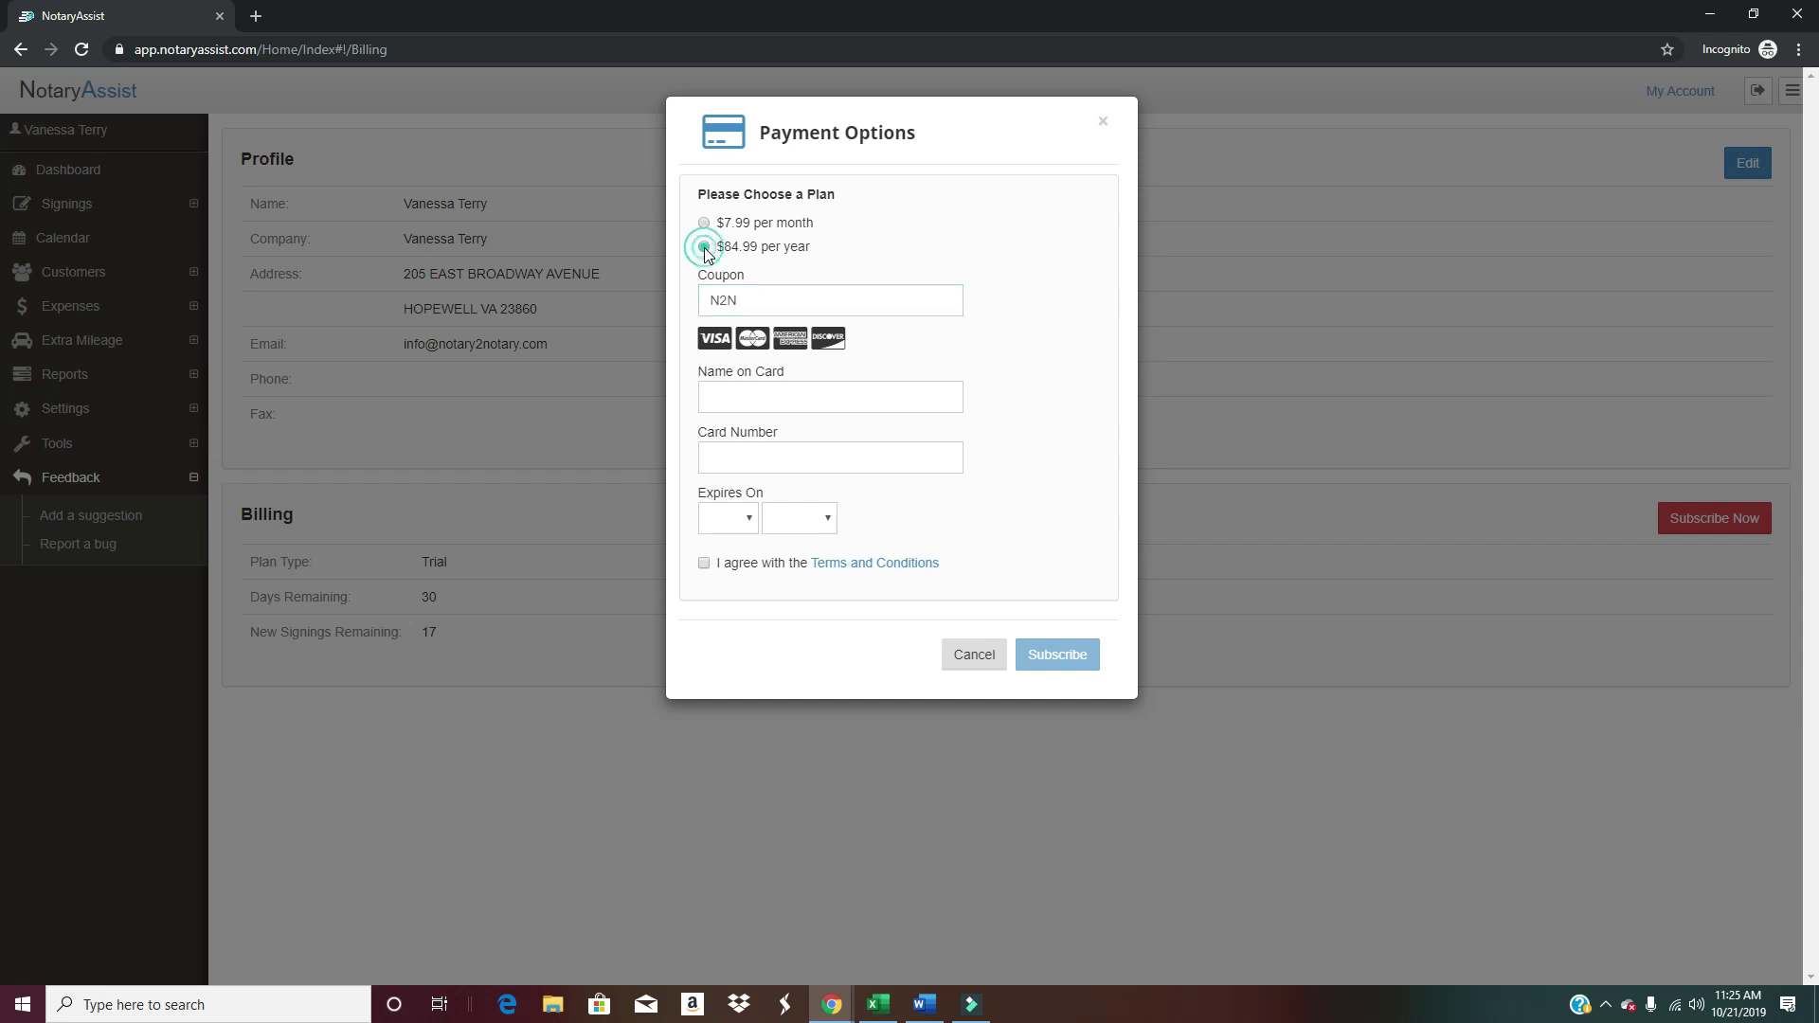
pyautogui.click(757, 304)
pyautogui.click(986, 662)
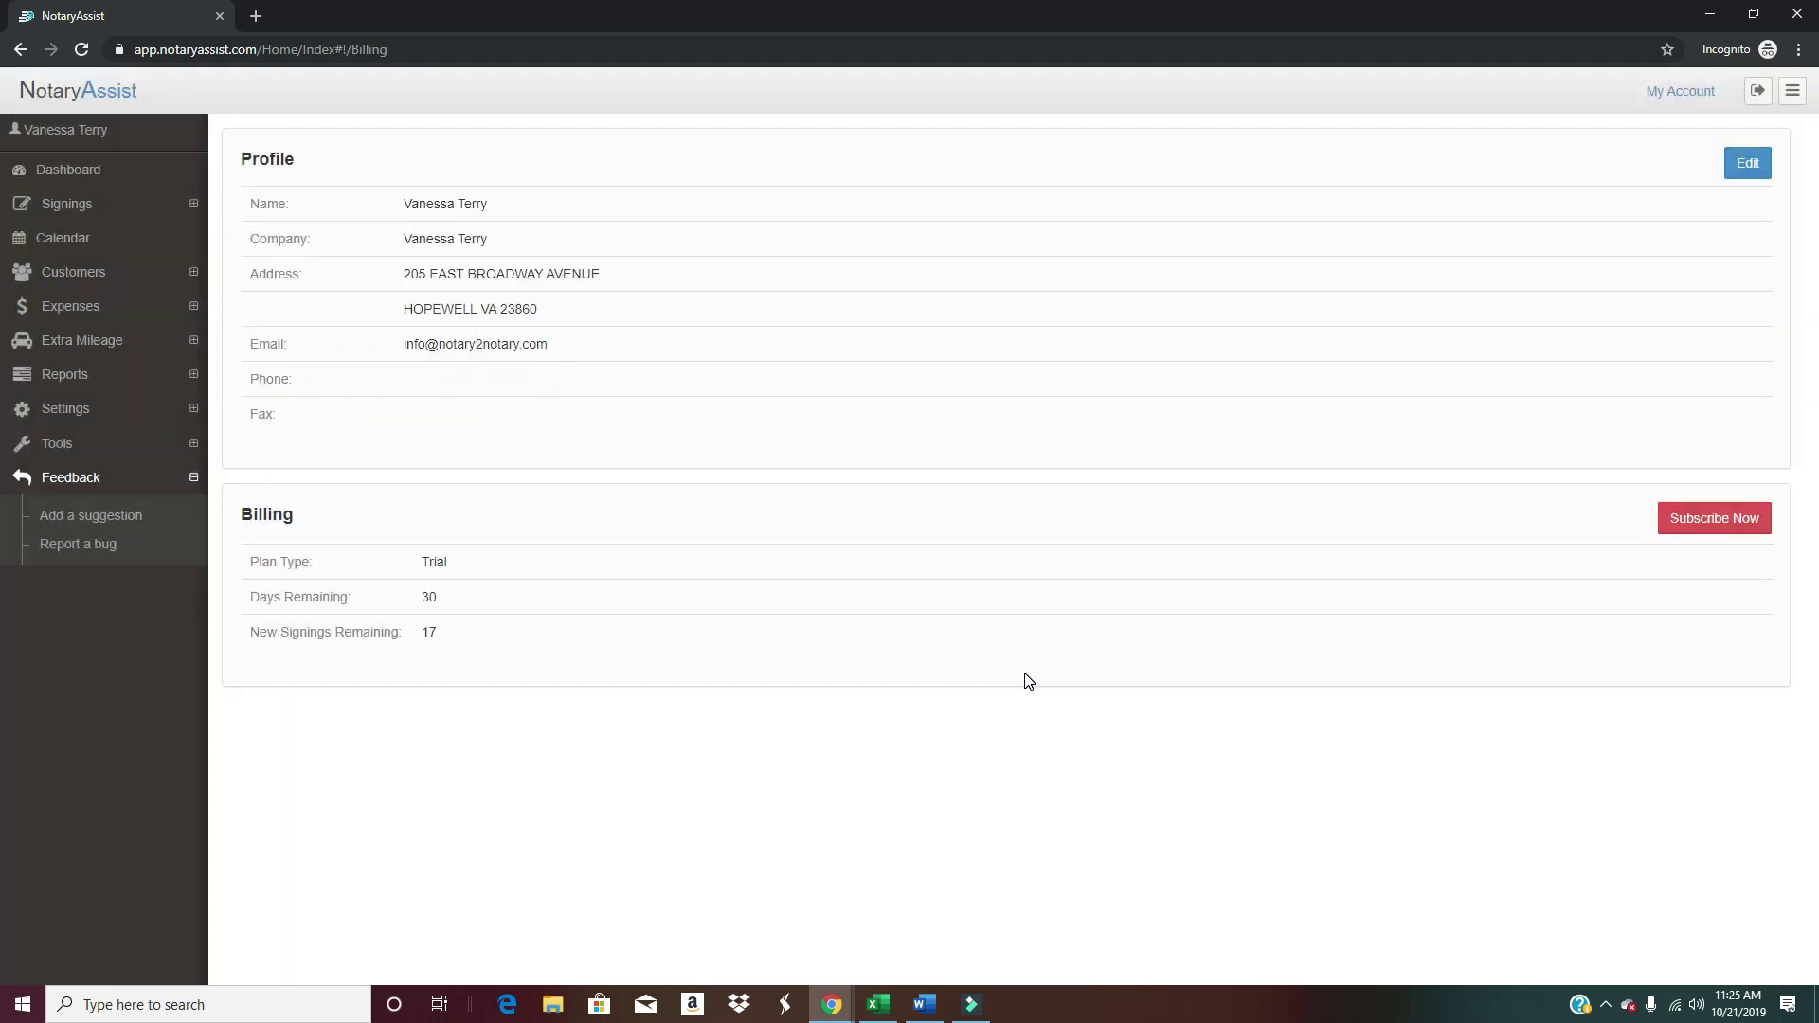